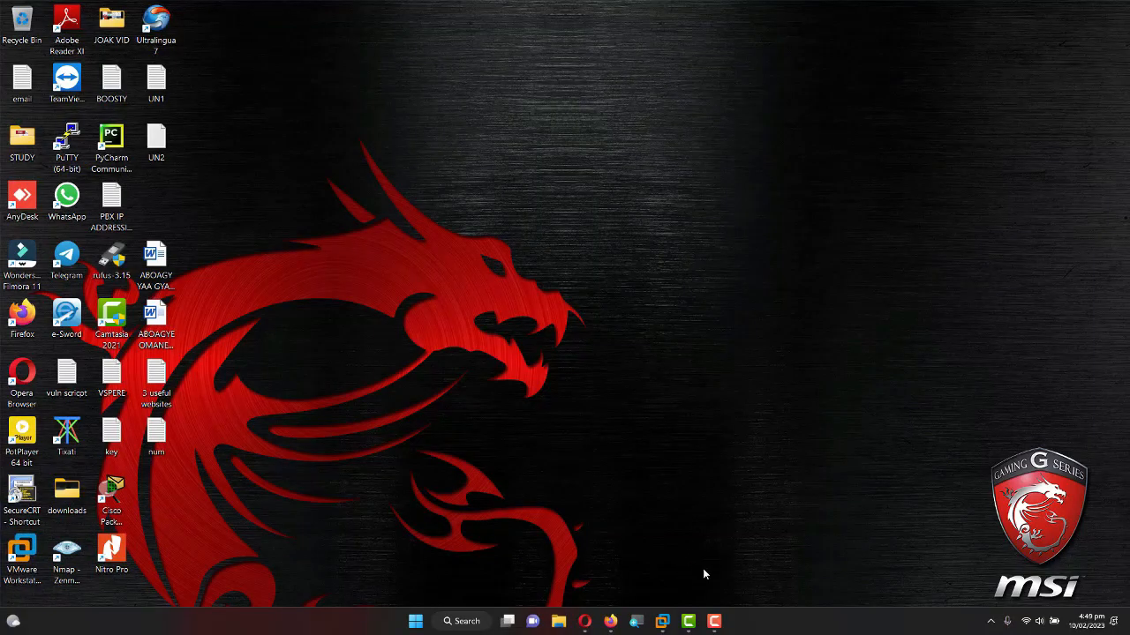
Show the SRV01 virtual machine full-screen in VMware, ending on the SRV02 desktop.
mouse_move(658, 618)
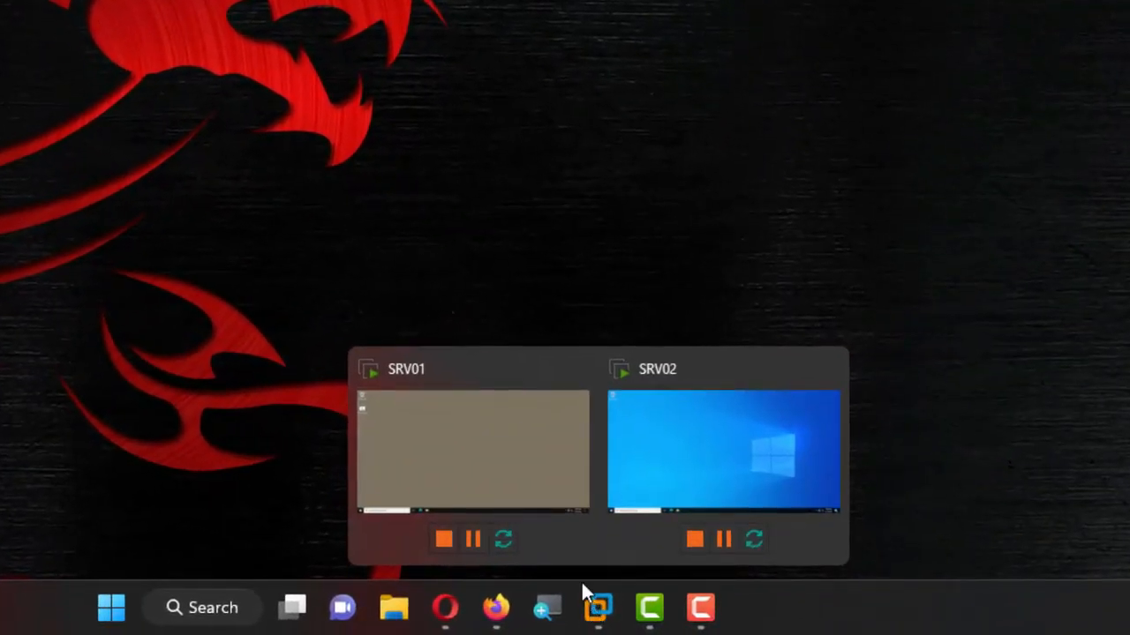
click(521, 485)
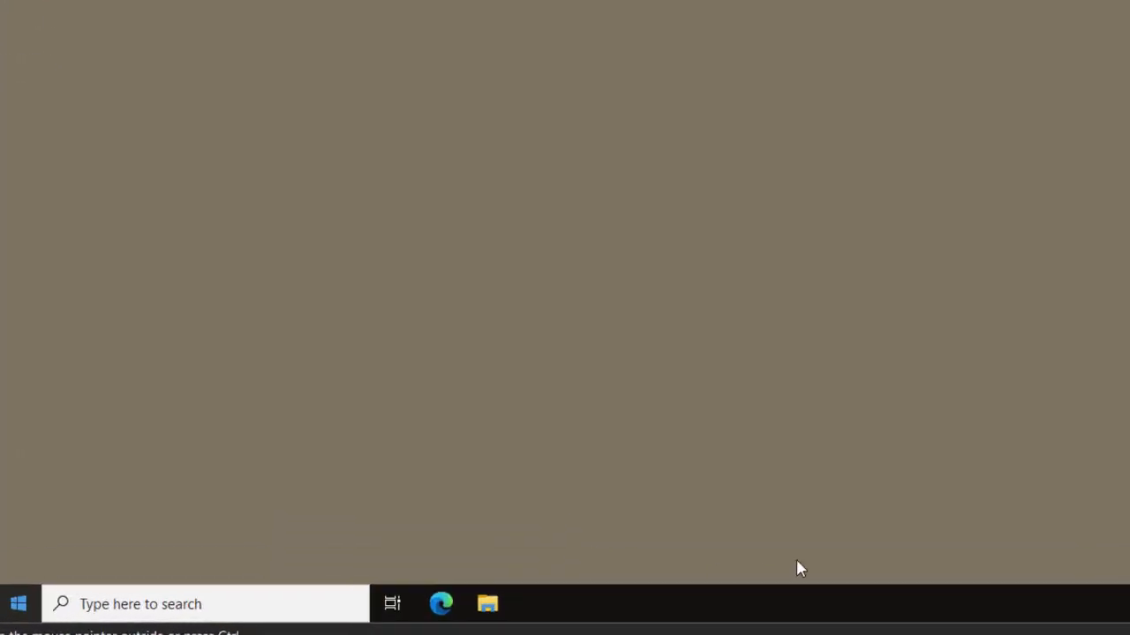
key(super)
click(797, 568)
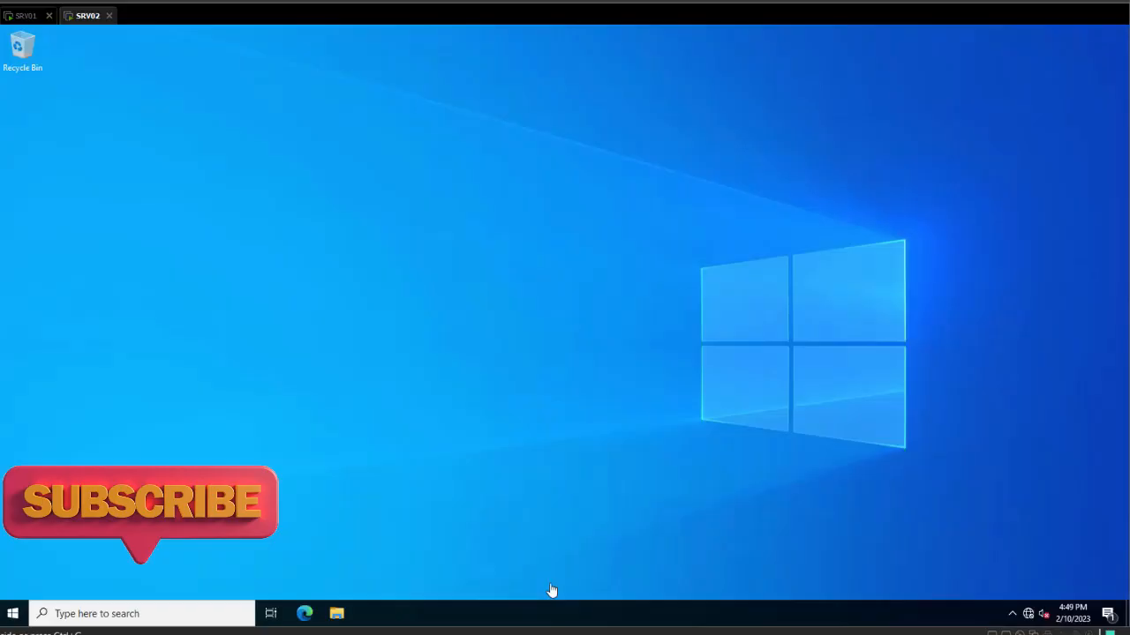
Launch Server Manager on SRV02 from the Start menu.
key(super)
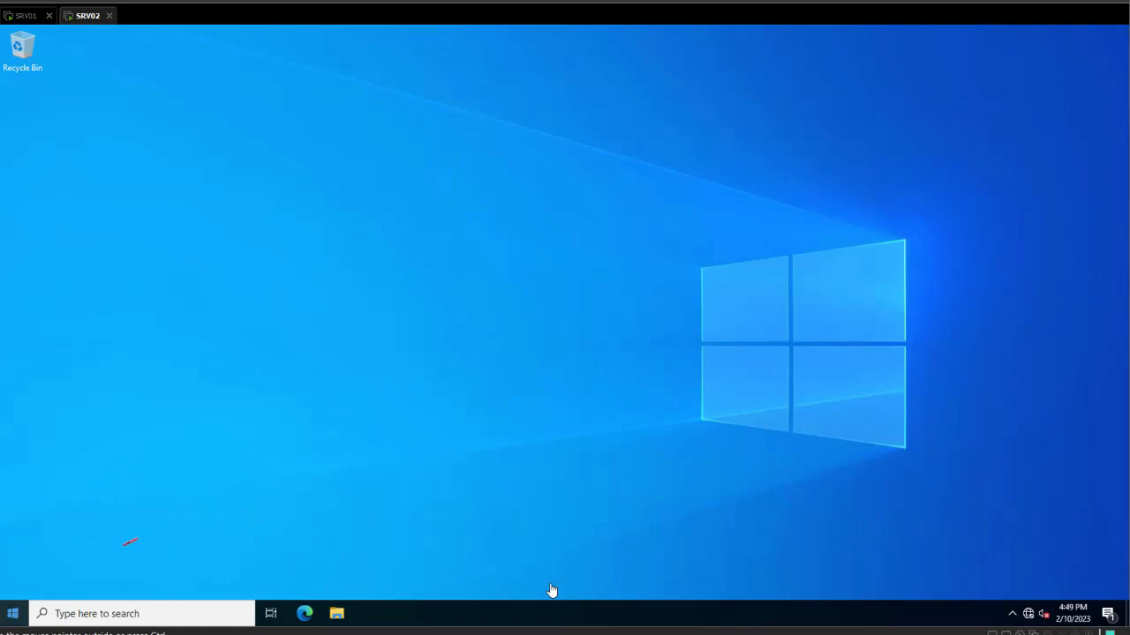
key(Tab)
key(Right)
key(Up)
key(Return)
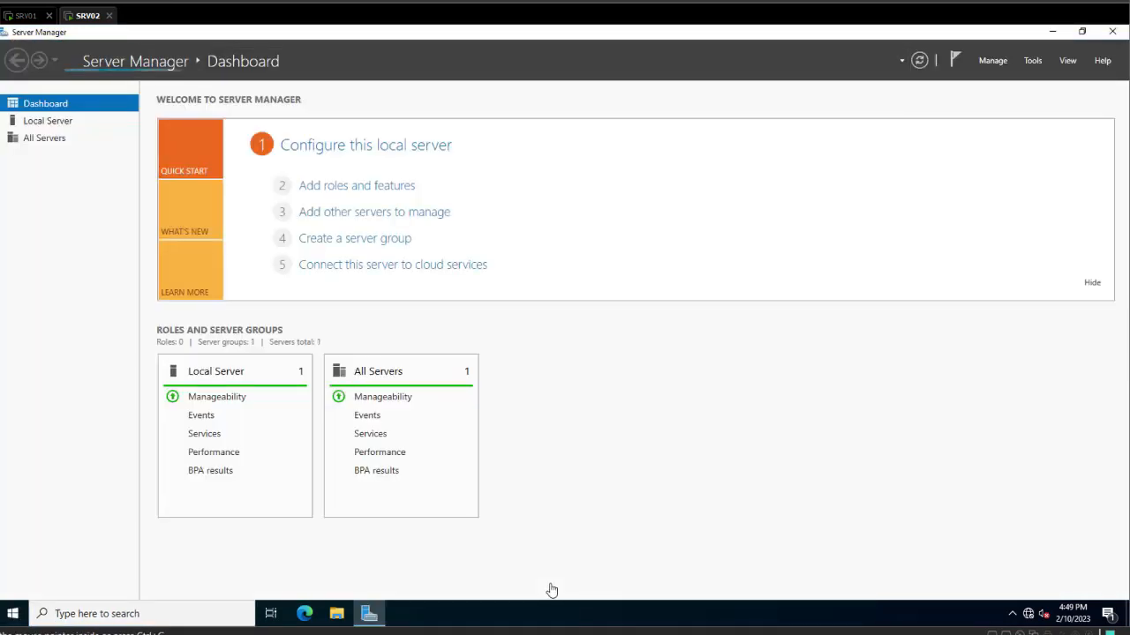
Compare SRV02's DHCP and WDS roles with SRV01's AD DS and DNS dashboard.
key(ctrl+Tab)
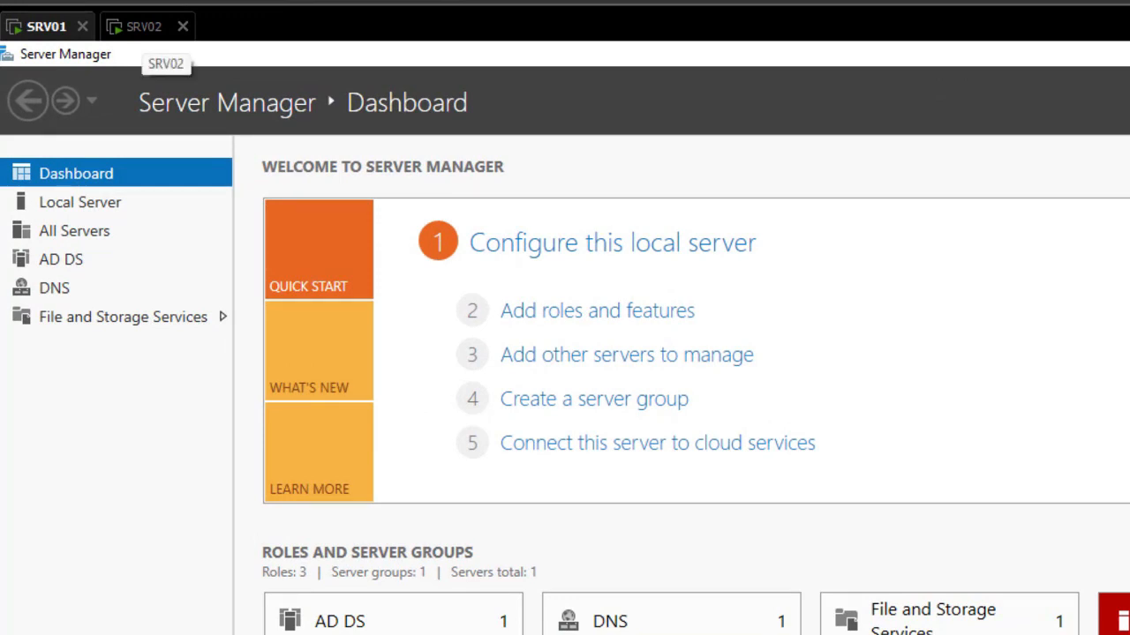
click(146, 28)
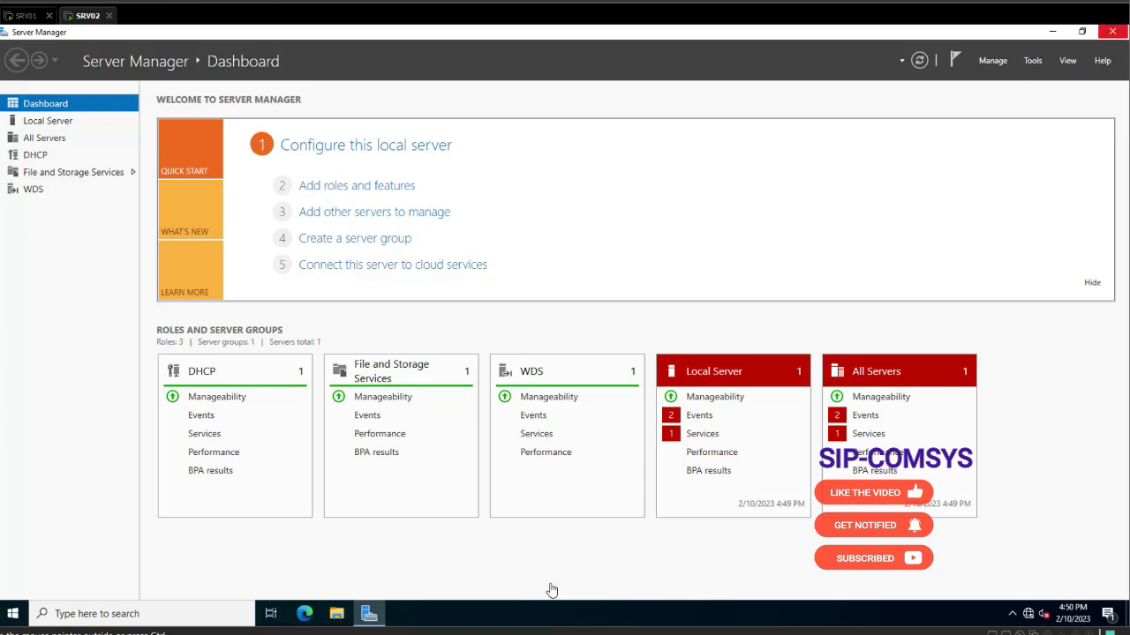
key(ctrl+Tab)
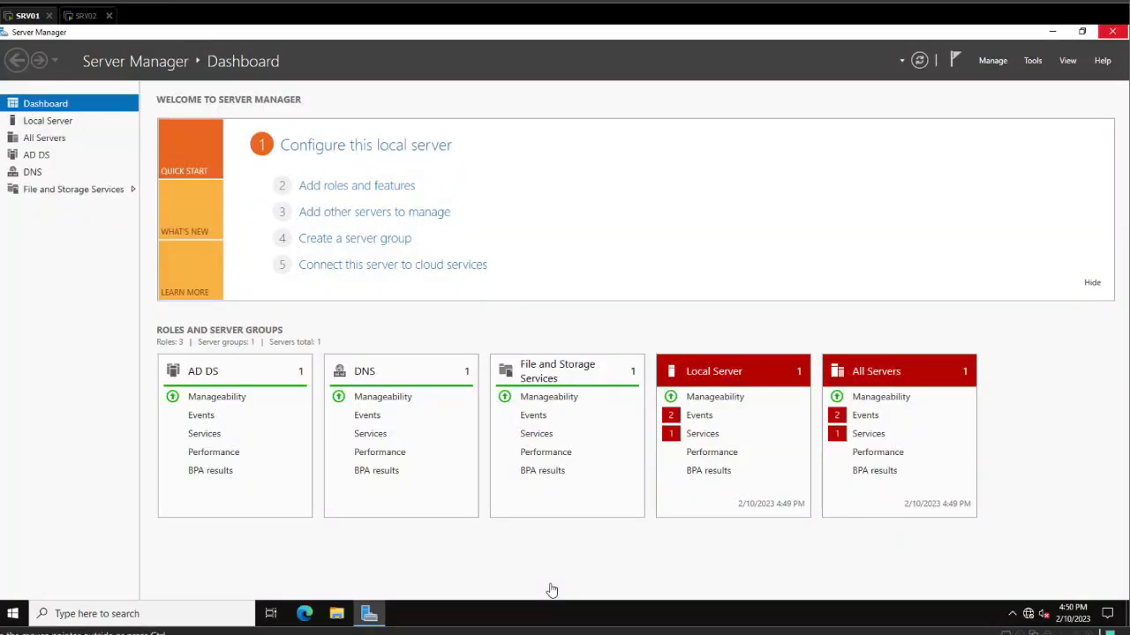
Close SRV01's Server Manager with Alt+F4 and move to the SRV02 desktop.
key(alt+F4)
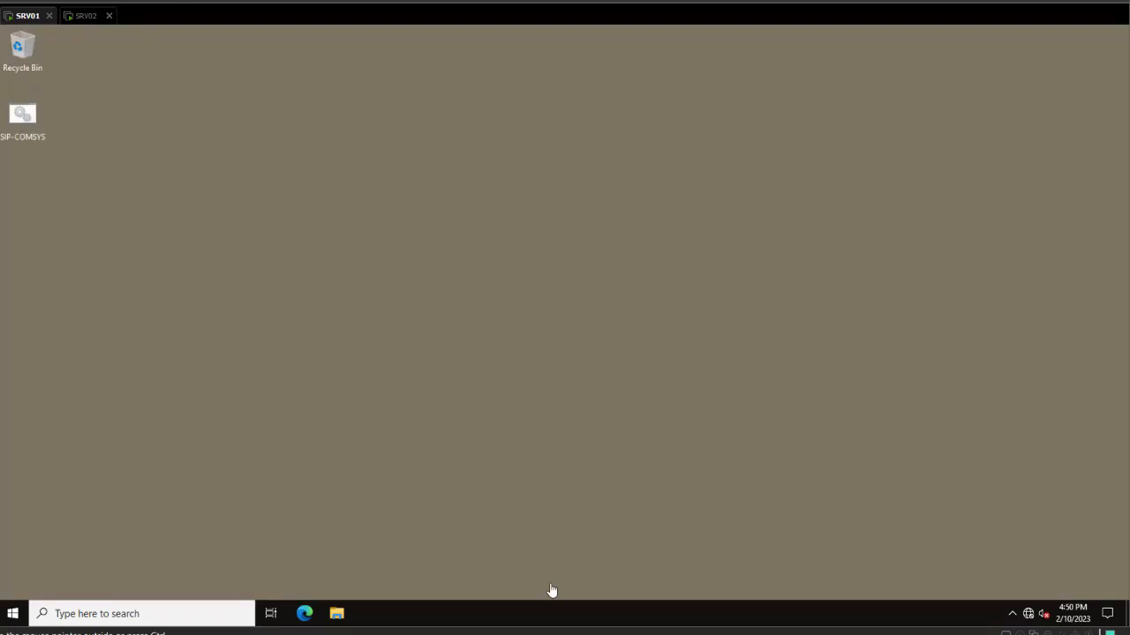
key(ctrl+Tab)
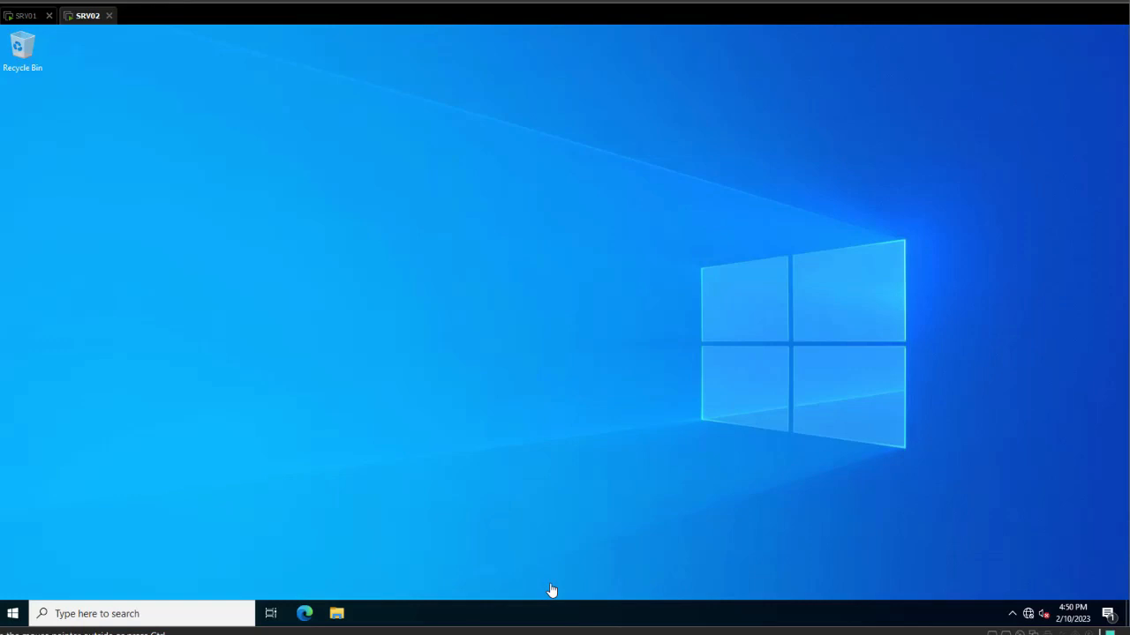
key(super)
key(super)
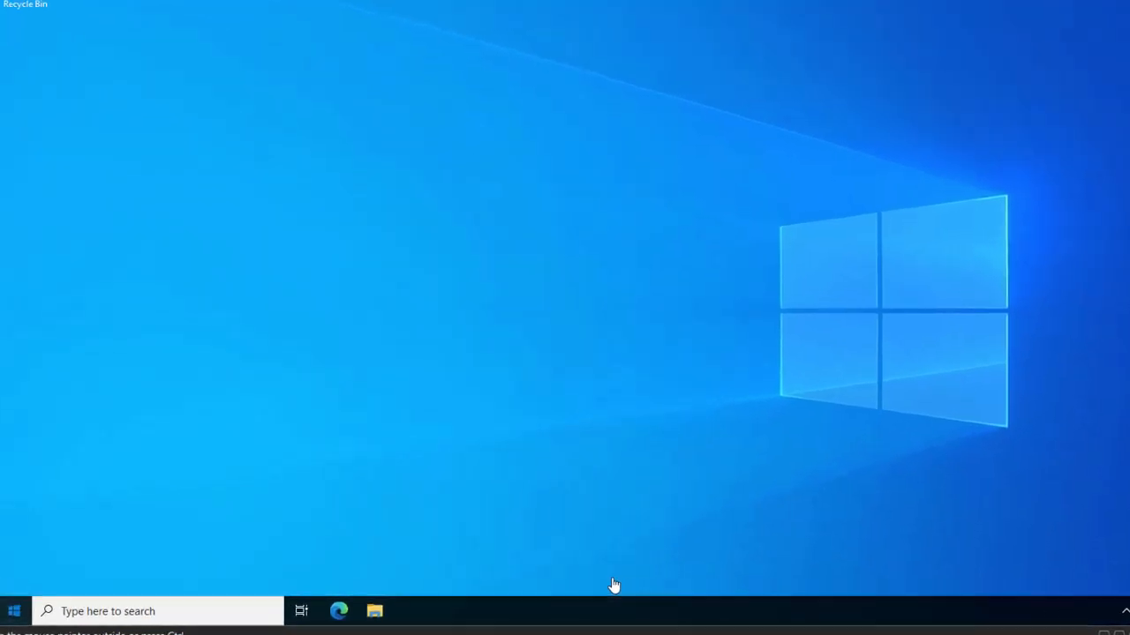
Launch the Windows Deployment Services console from Windows Administrative Tools.
key(super)
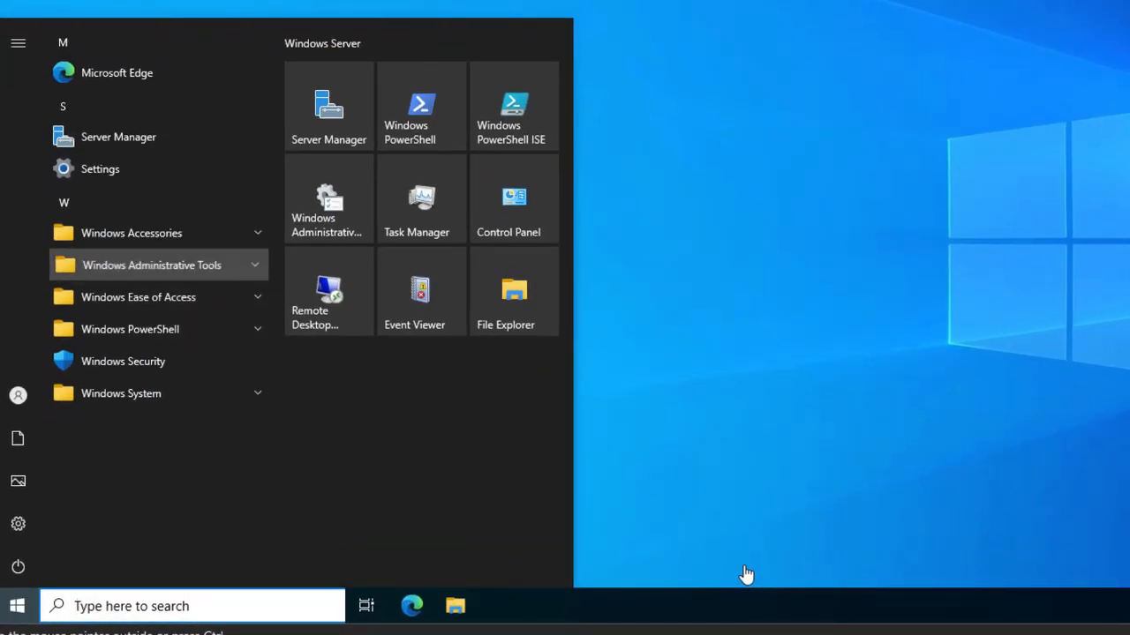
key(Return)
key(Down)
key(Down)
key(Down)
key(Down)
key(Down)
key(Down)
key(Down)
key(Down)
key(Down)
key(Down)
key(Down)
key(Down)
key(Down)
key(Down)
key(Down)
key(Down)
key(Down)
key(Down)
key(Down)
key(Down)
key(Down)
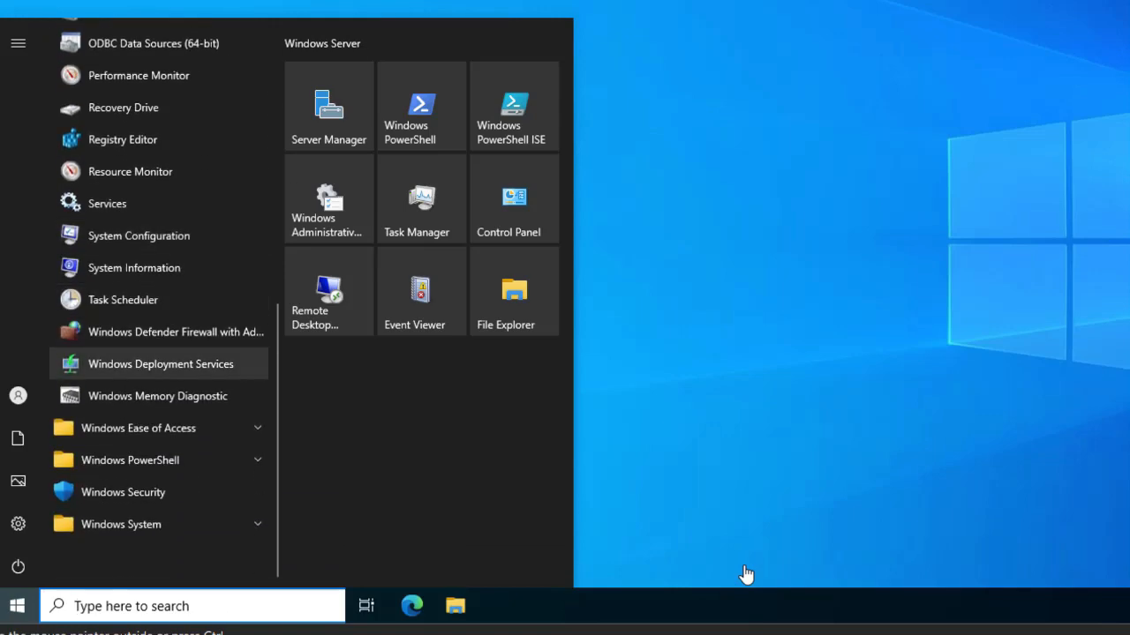
key(Up)
key(Up)
key(Up)
key(Up)
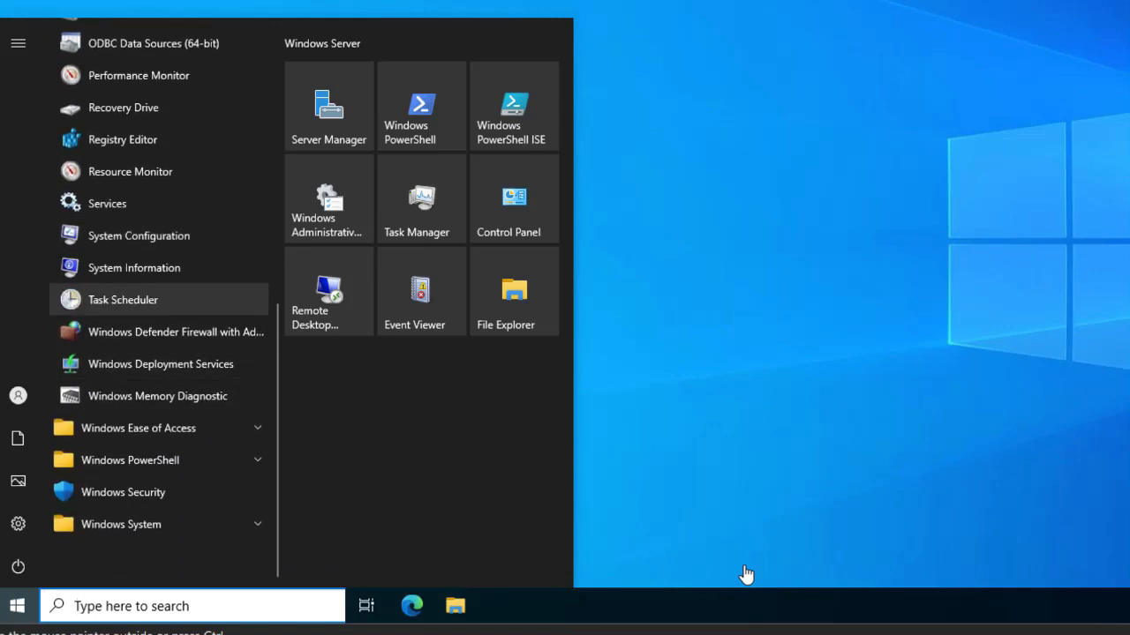
key(Down)
key(Down)
key(Down)
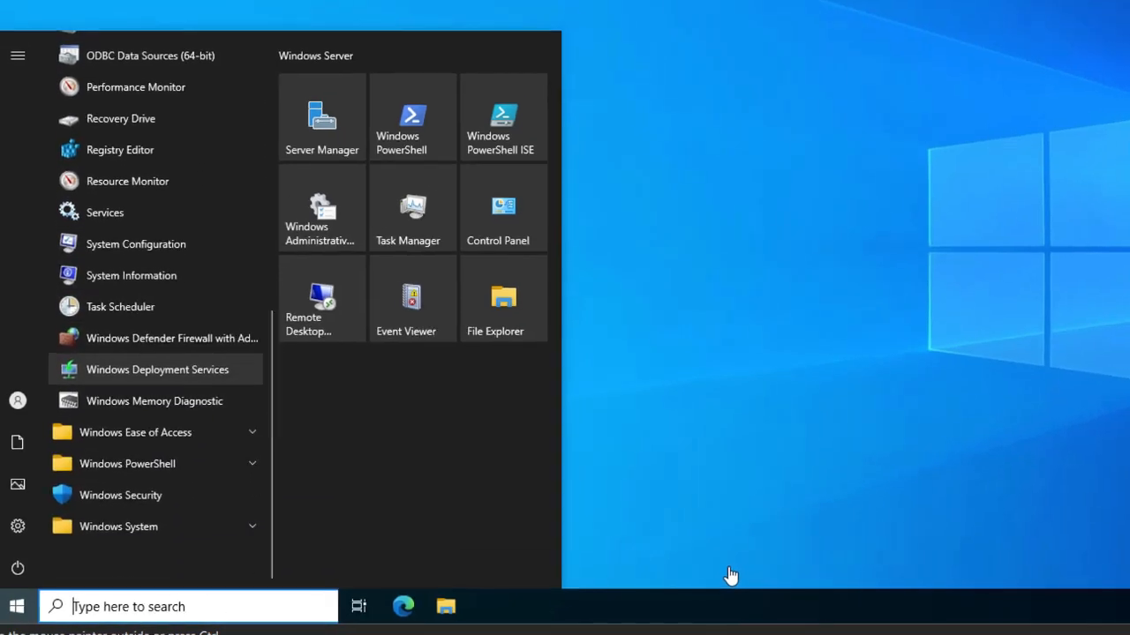
key(Return)
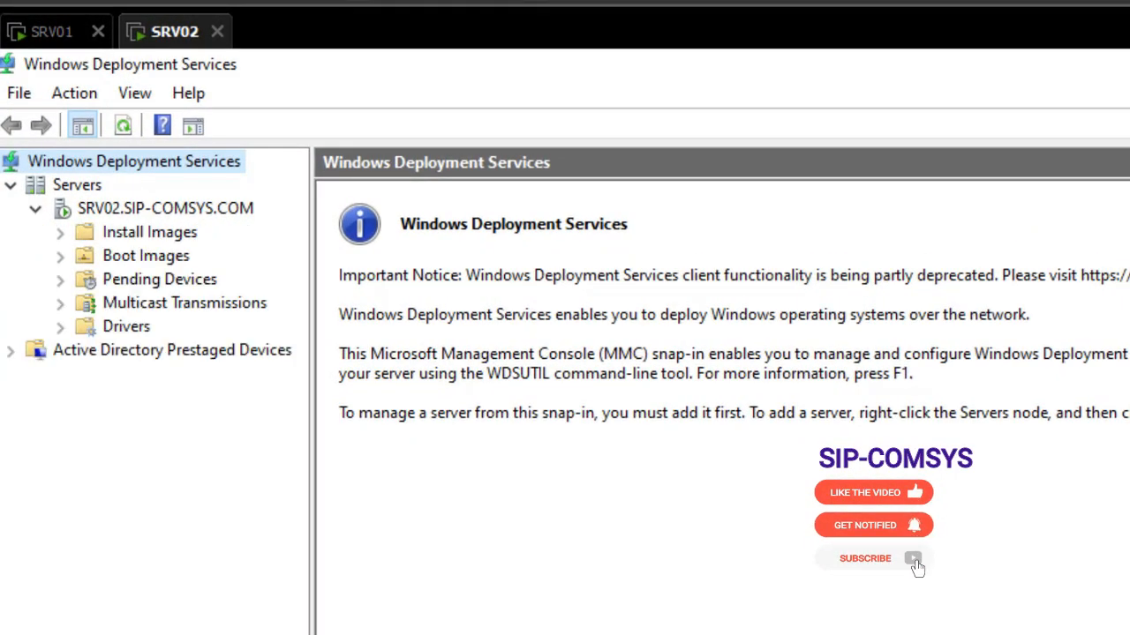
Expand SRV02.SIP-COMSYS.COM and check that Install Images and Boot Images are empty.
click(165, 209)
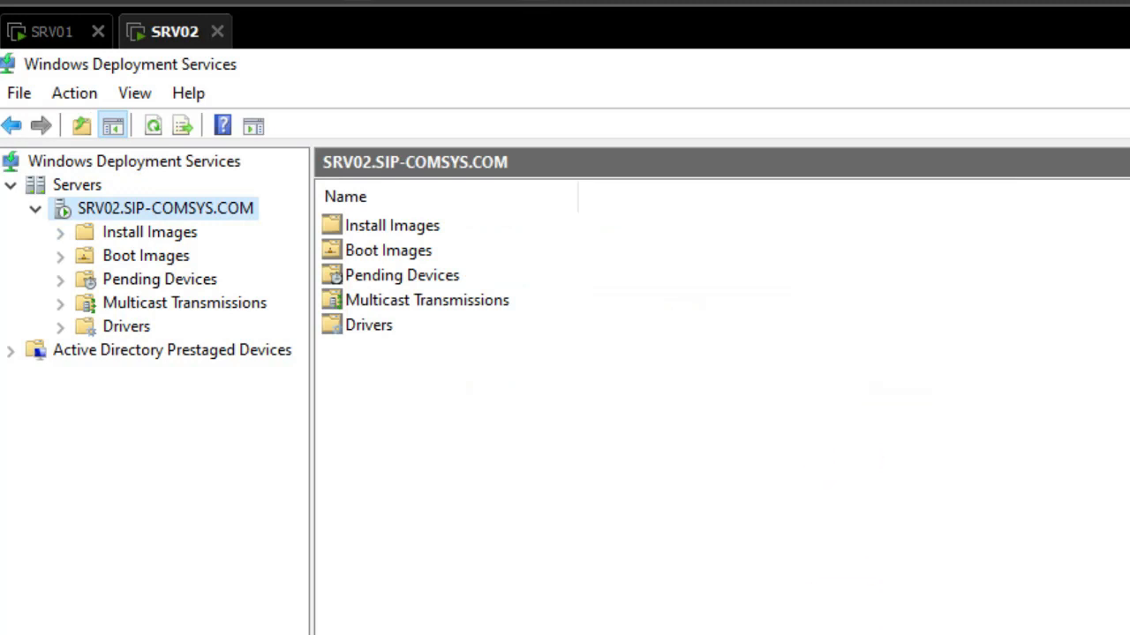
click(149, 232)
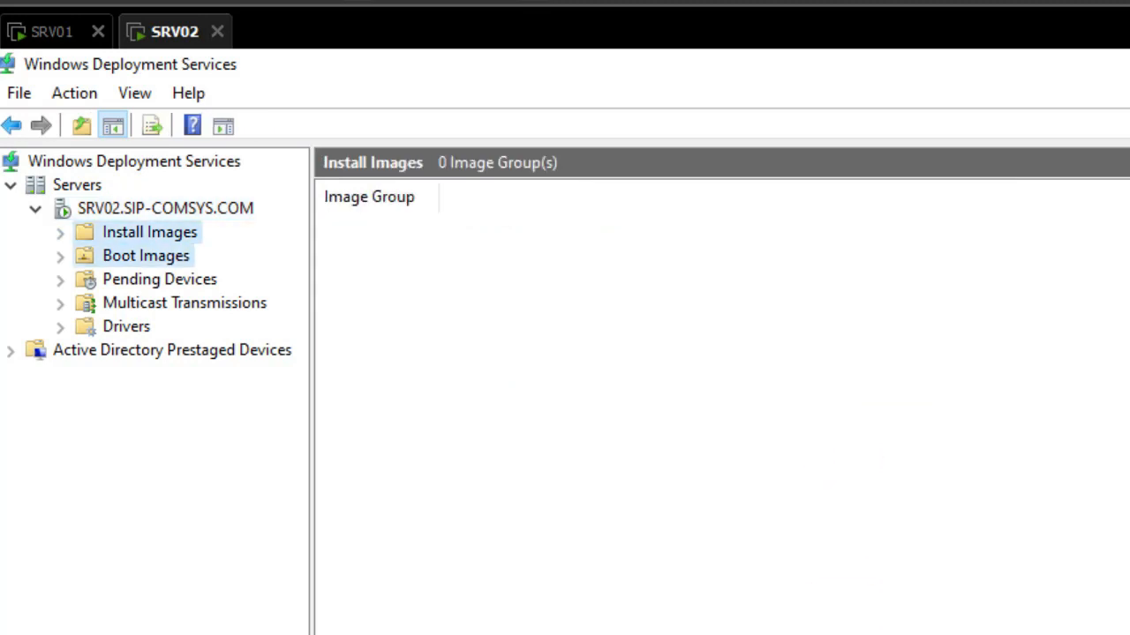
click(145, 256)
click(149, 232)
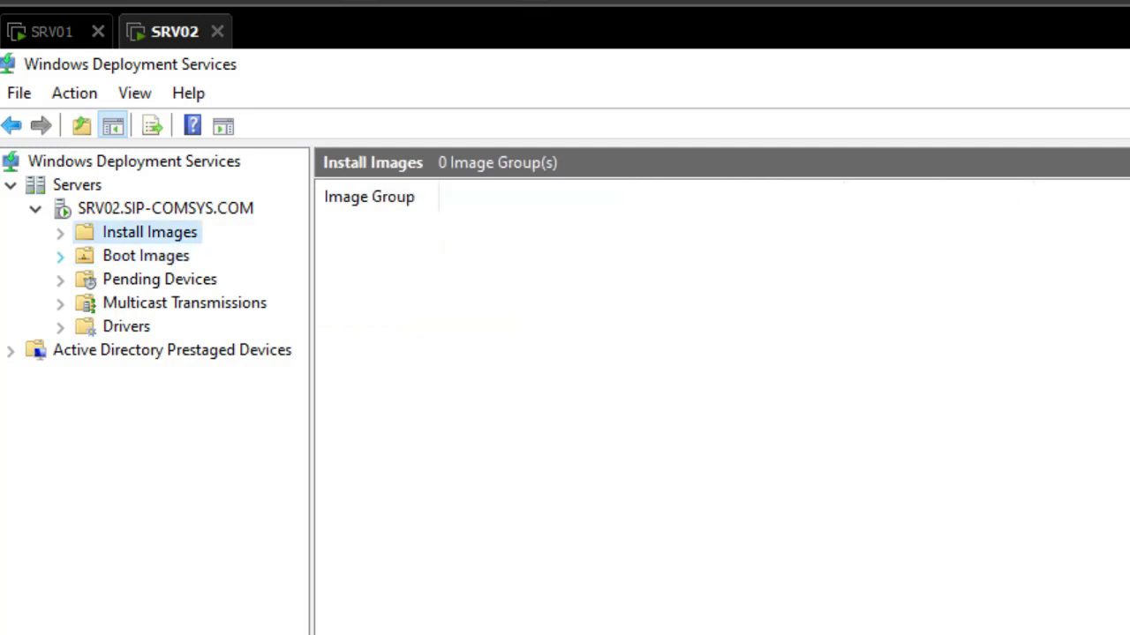
click(146, 256)
click(149, 232)
click(145, 256)
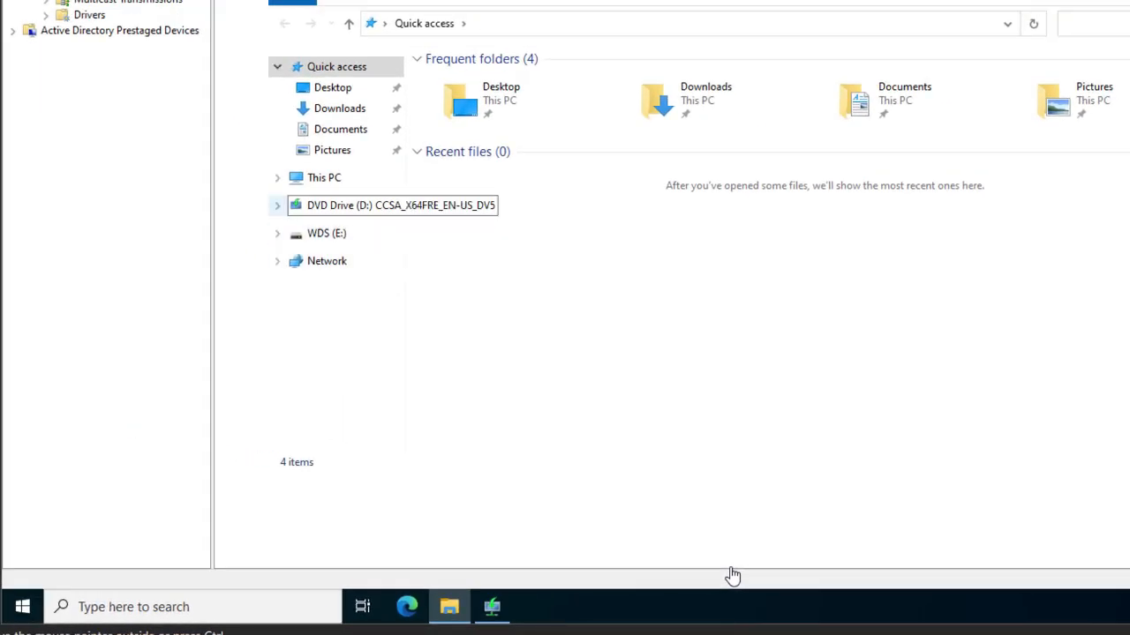
click(353, 205)
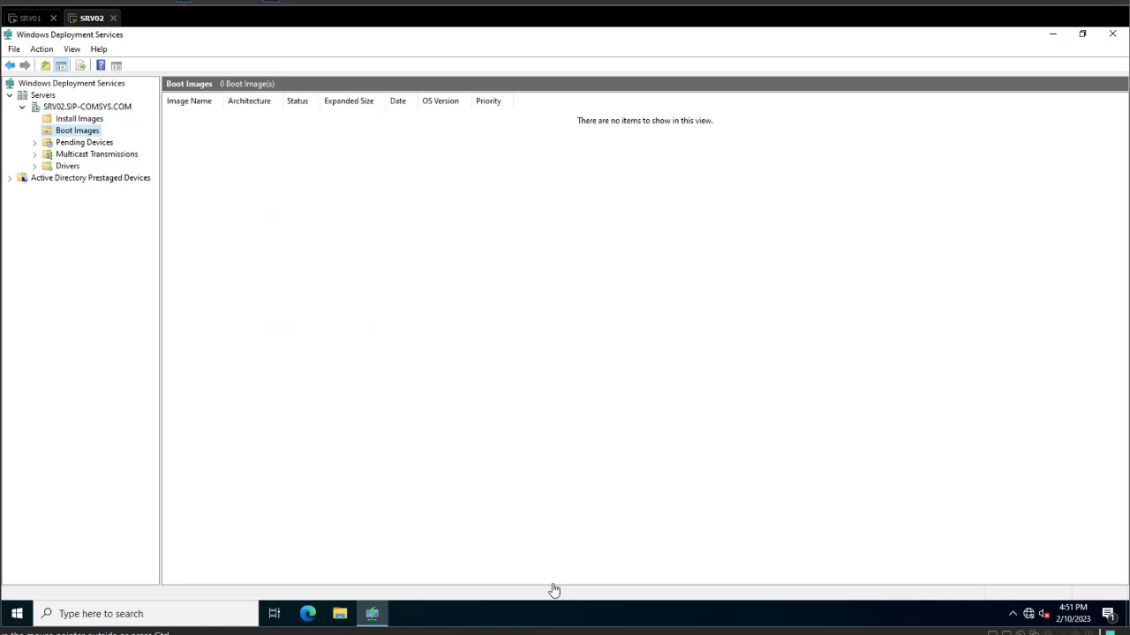
Start adding a boot image and choose D:\sources\boot.wim as the file.
right_click(81, 132)
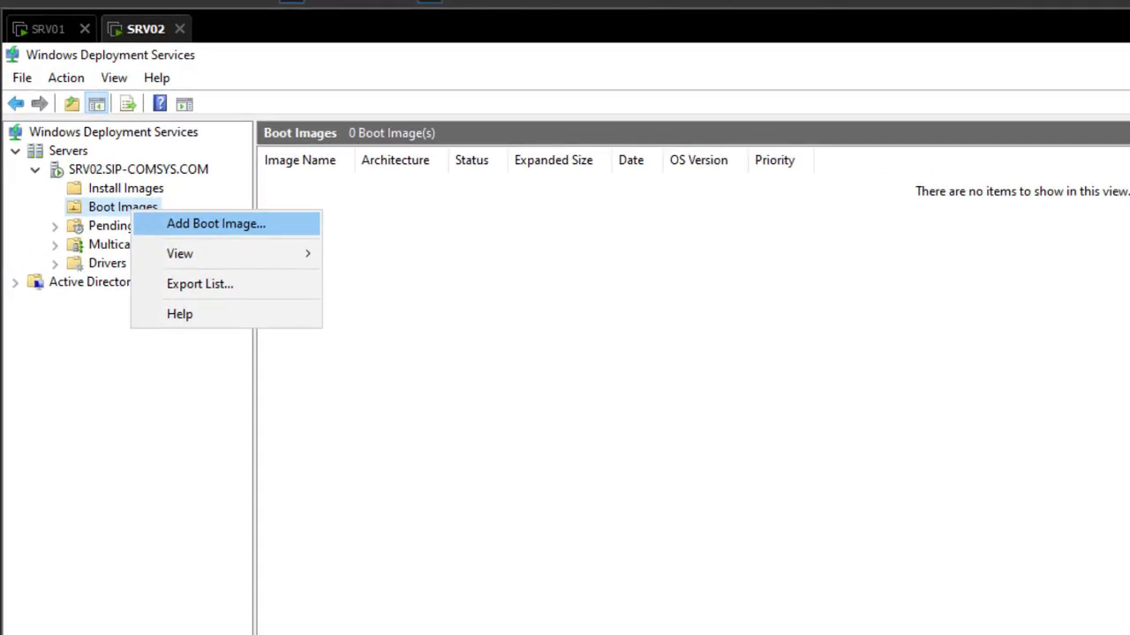
click(215, 224)
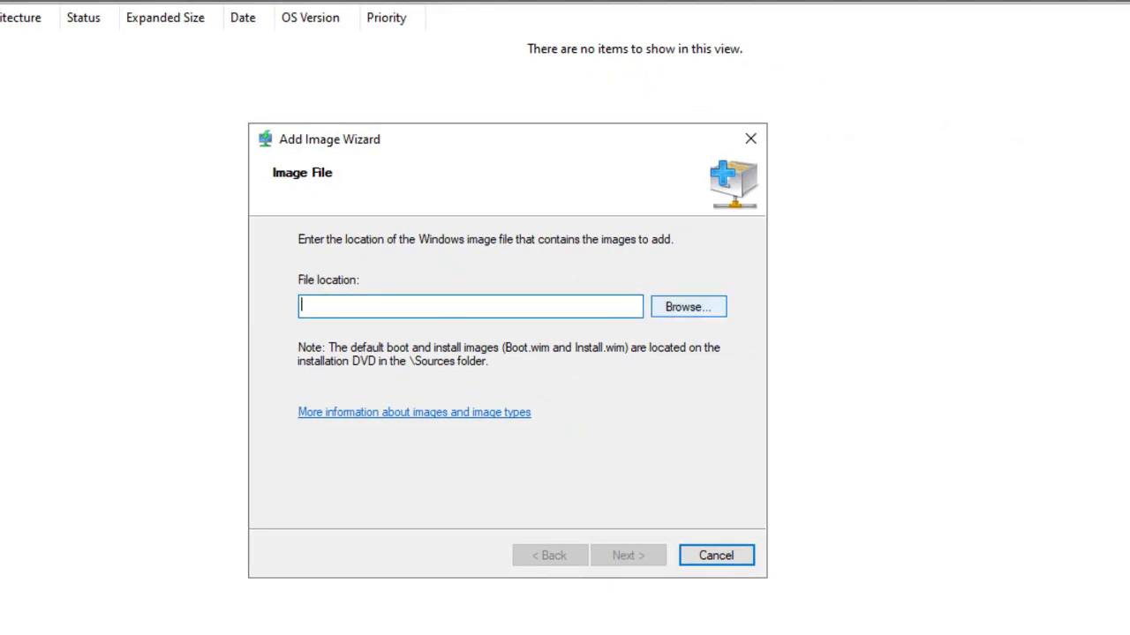
click(688, 306)
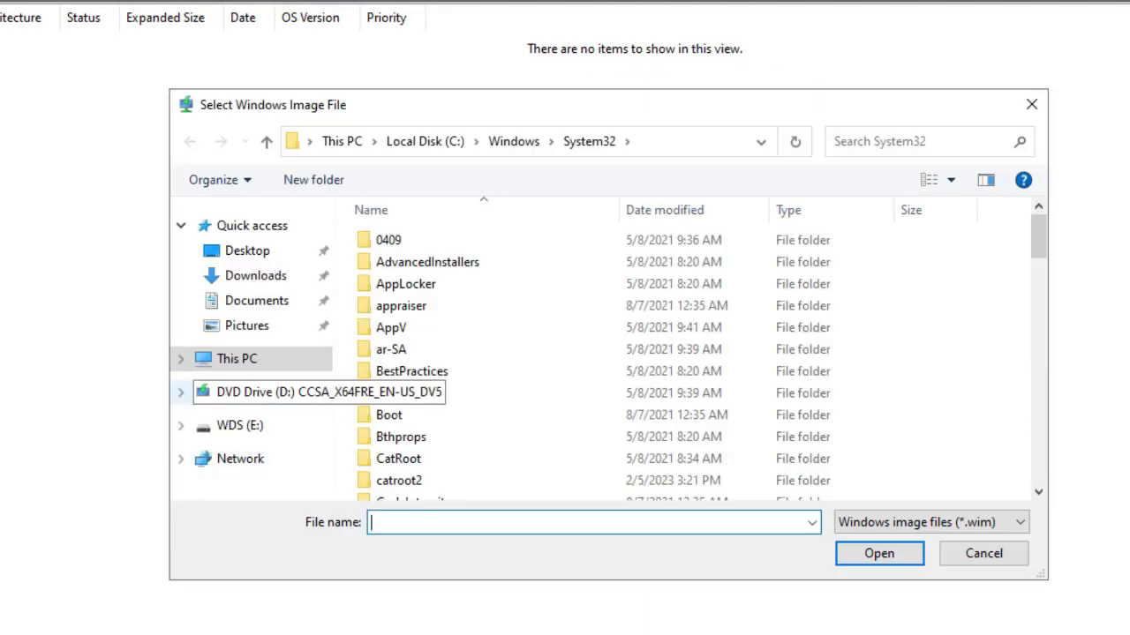
click(272, 393)
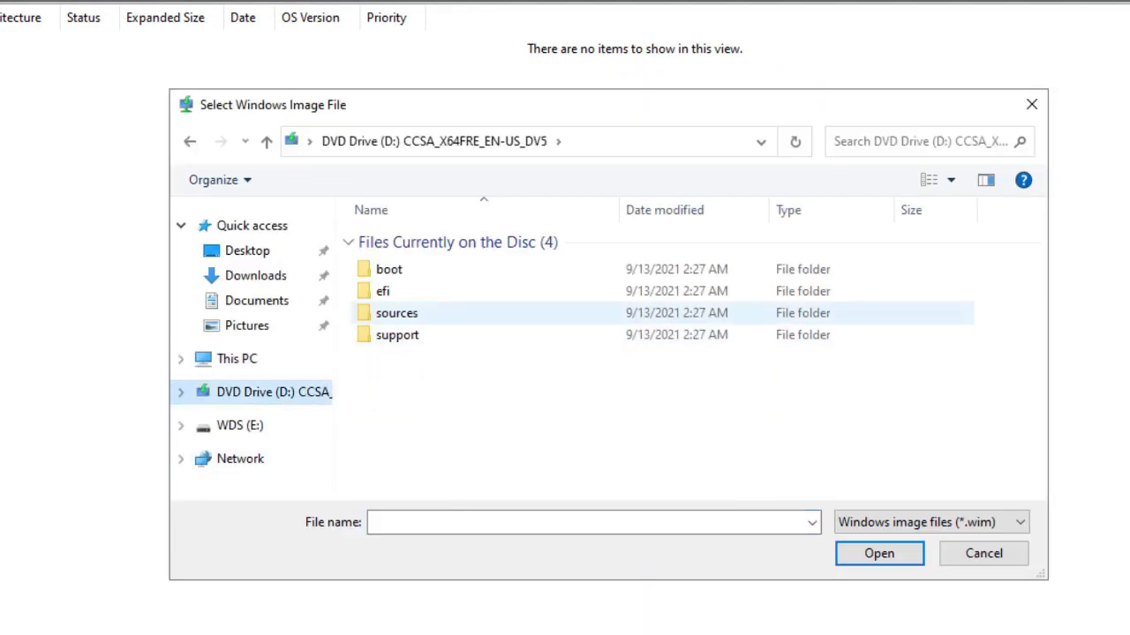
click(396, 313)
double_click(397, 313)
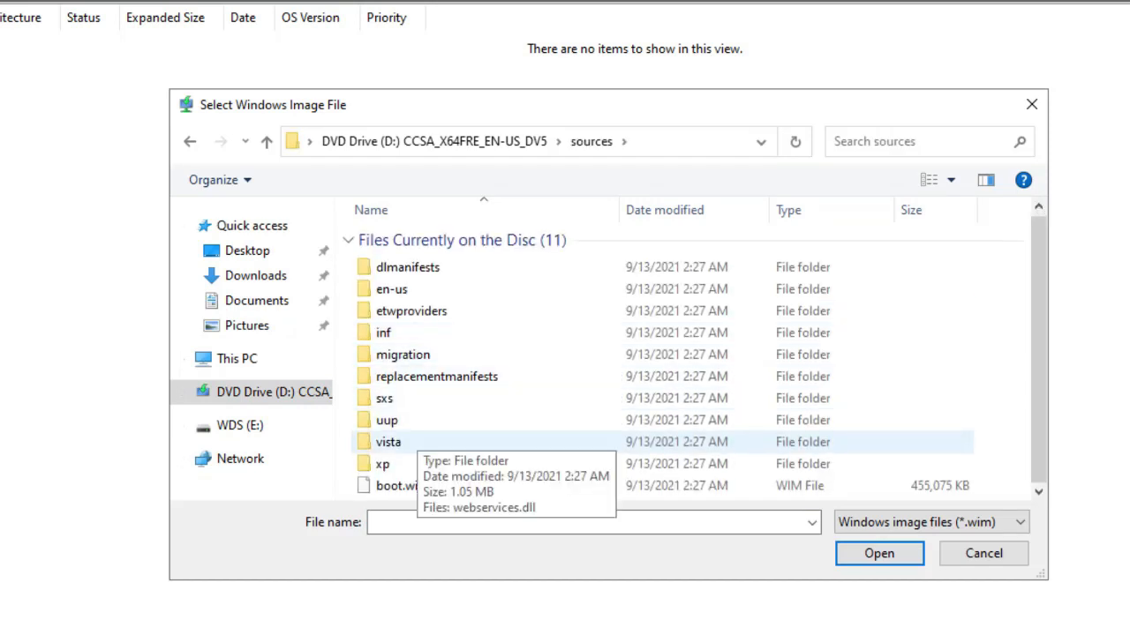
click(403, 485)
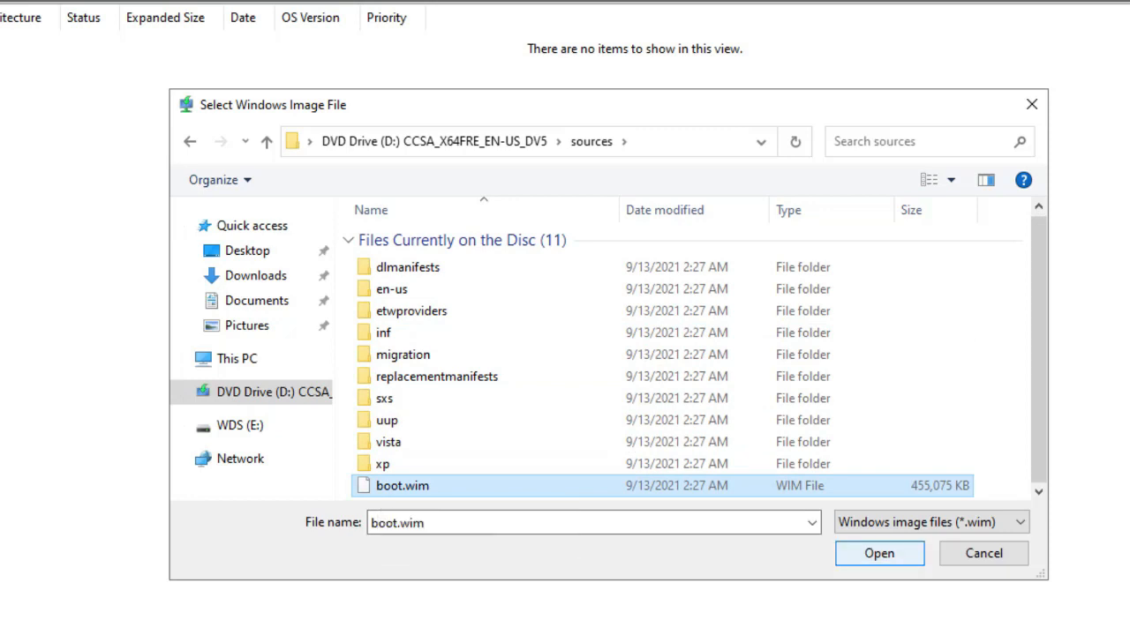
key(Return)
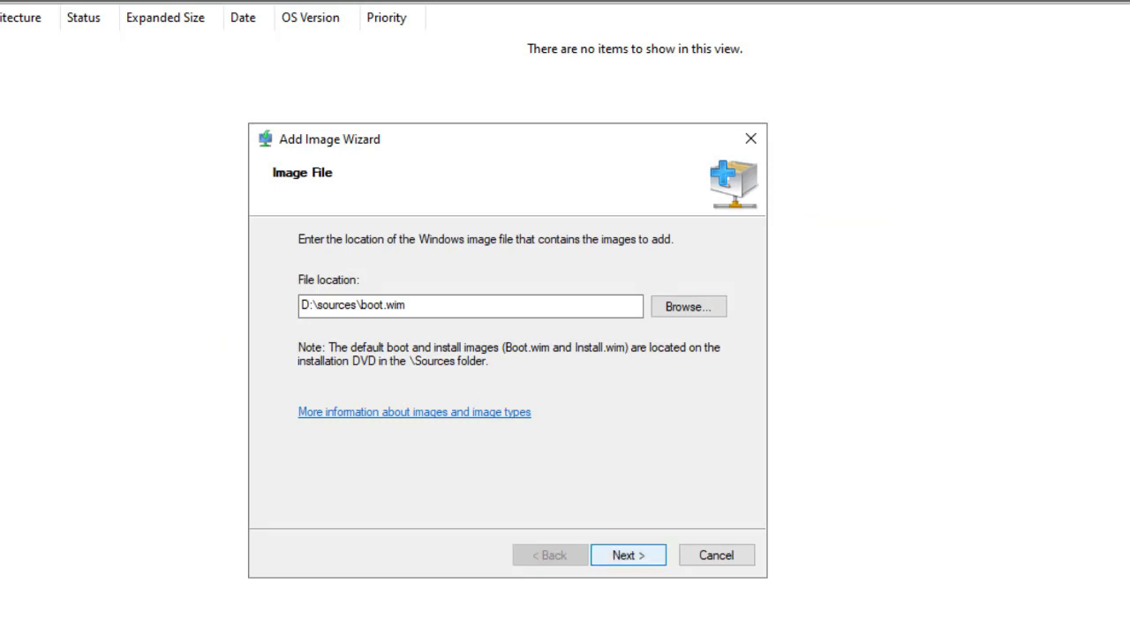
Accept the default Microsoft Windows Setup (x64) name and description and add the image.
key(Return)
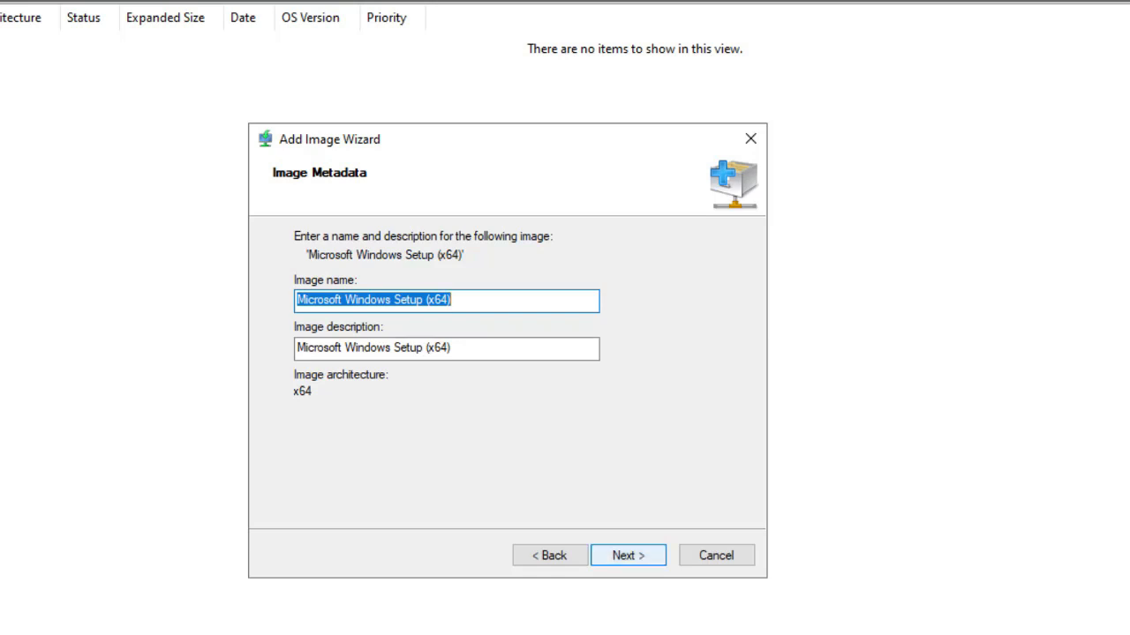
key(Return)
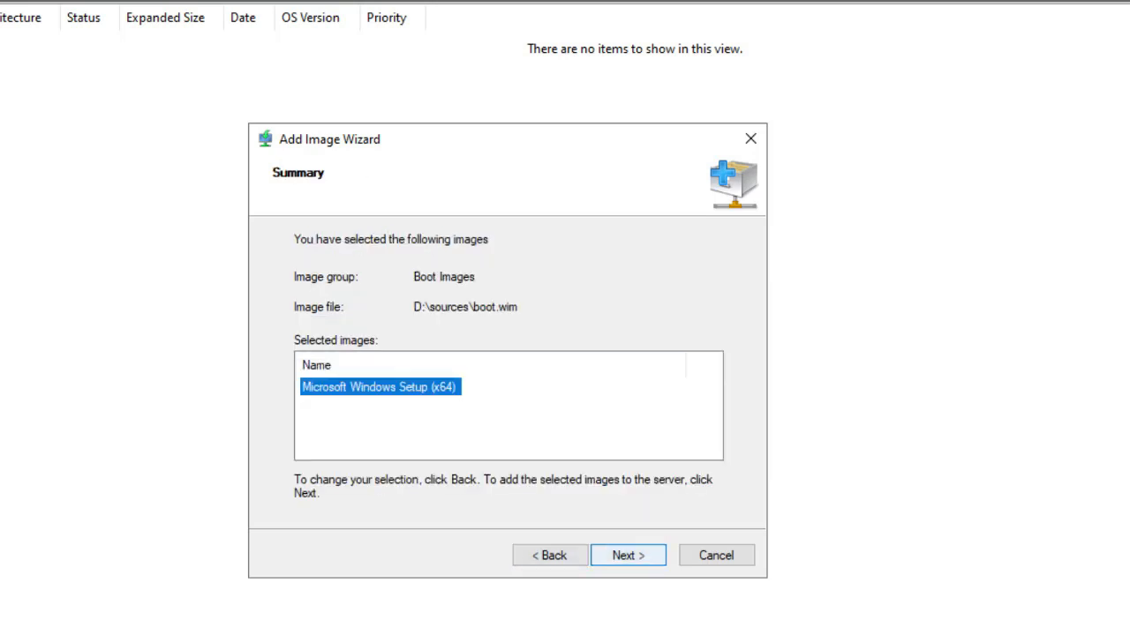
key(Return)
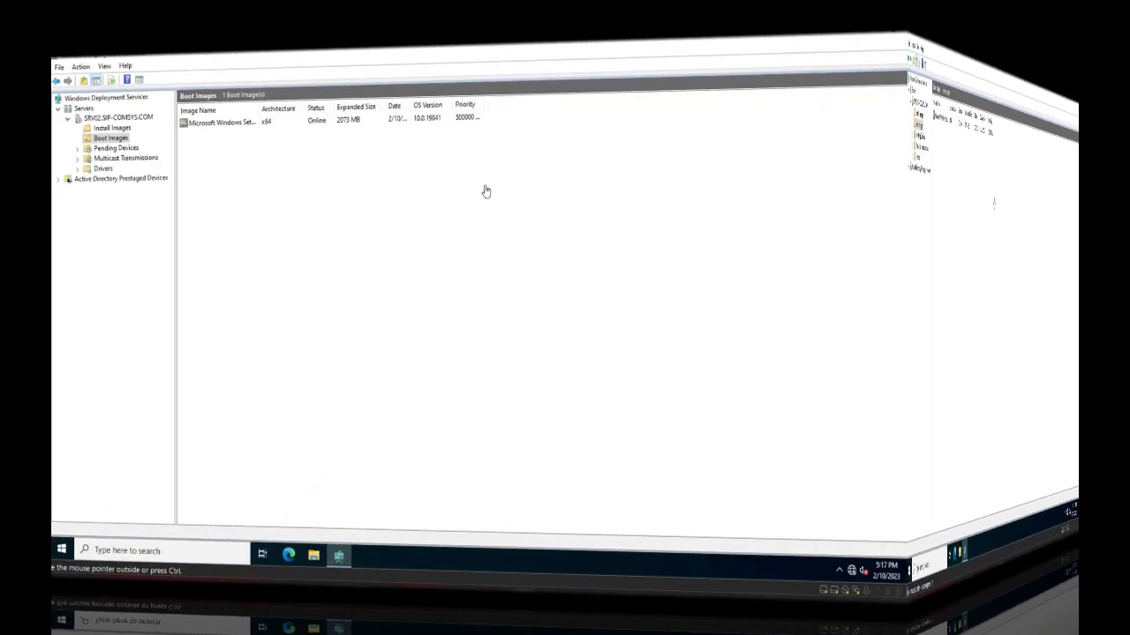
key(Down)
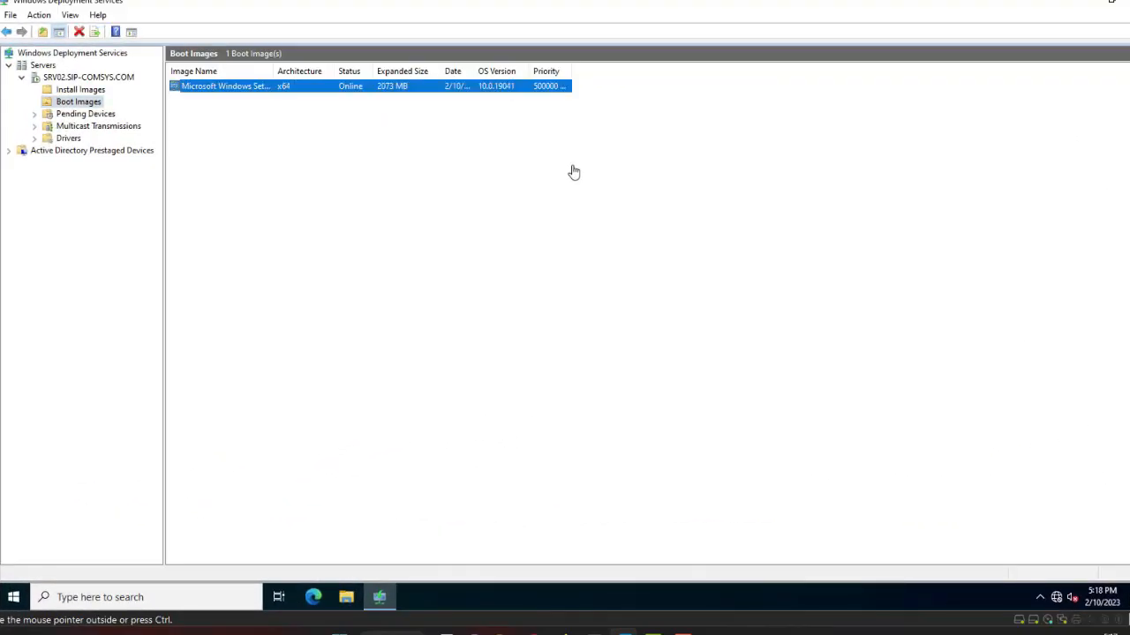
Start the Create Capture Image wizard from the Microsoft Windows Setup boot image.
click(574, 172)
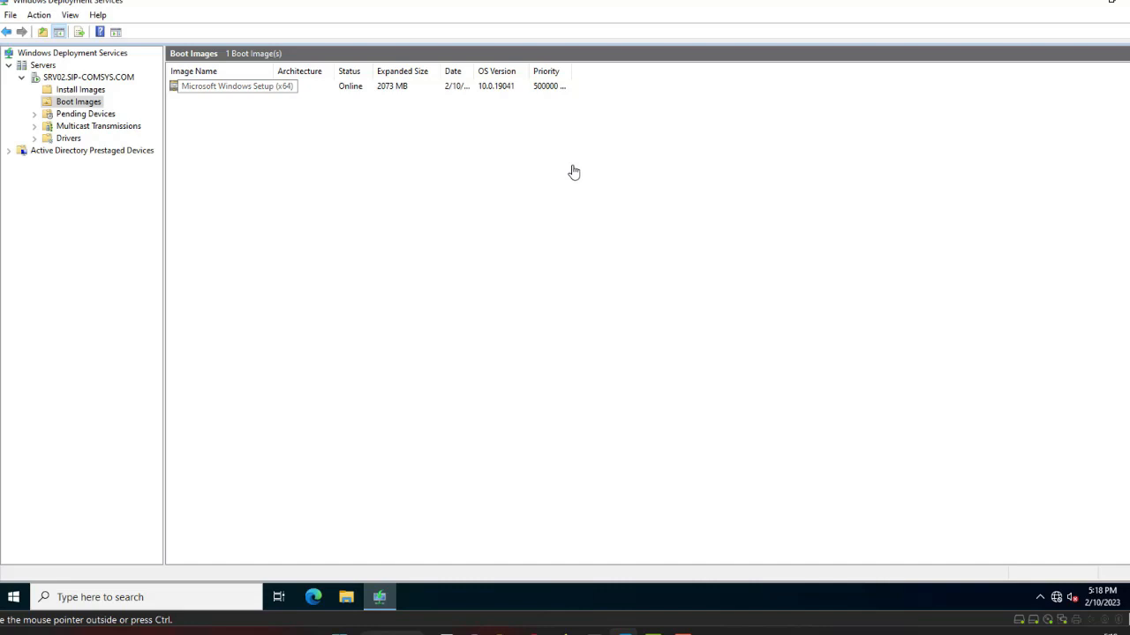
key(Down)
key(shift+F10)
key(Down)
key(Down)
key(Down)
key(Down)
key(Down)
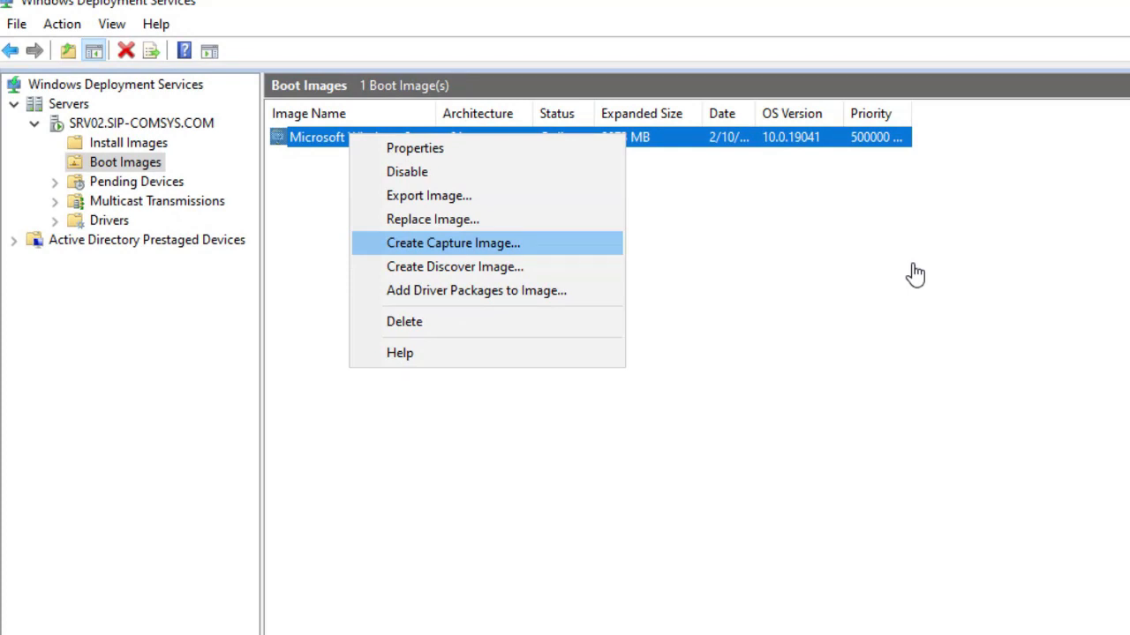
key(Return)
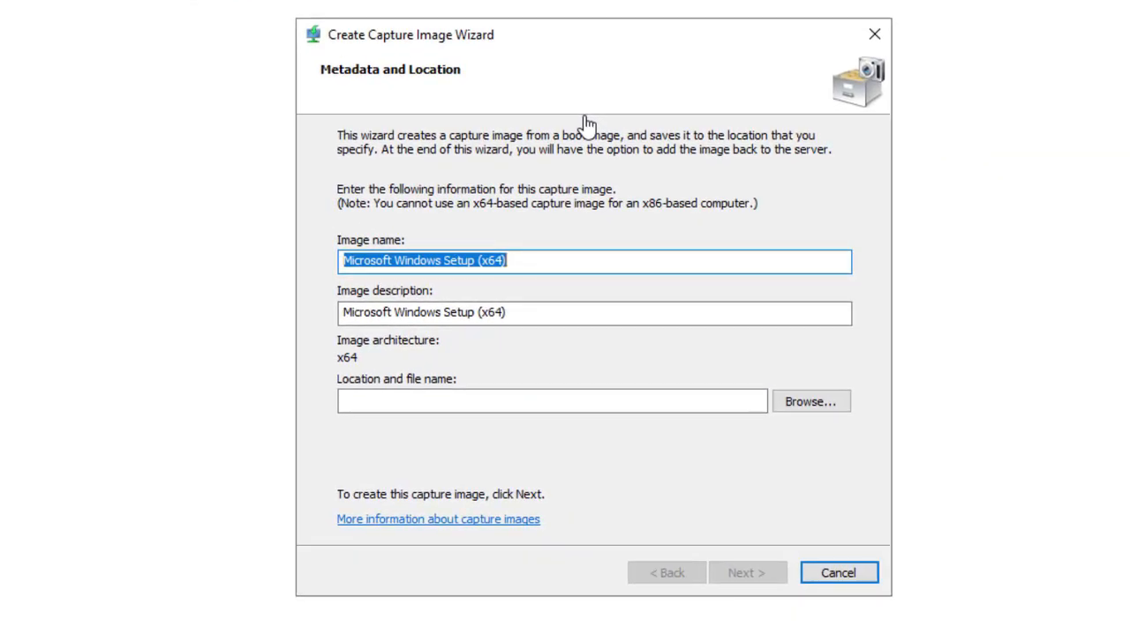
Set the capture image name and description both to CAPTURE_PC.
text(CAPTURE_PC)
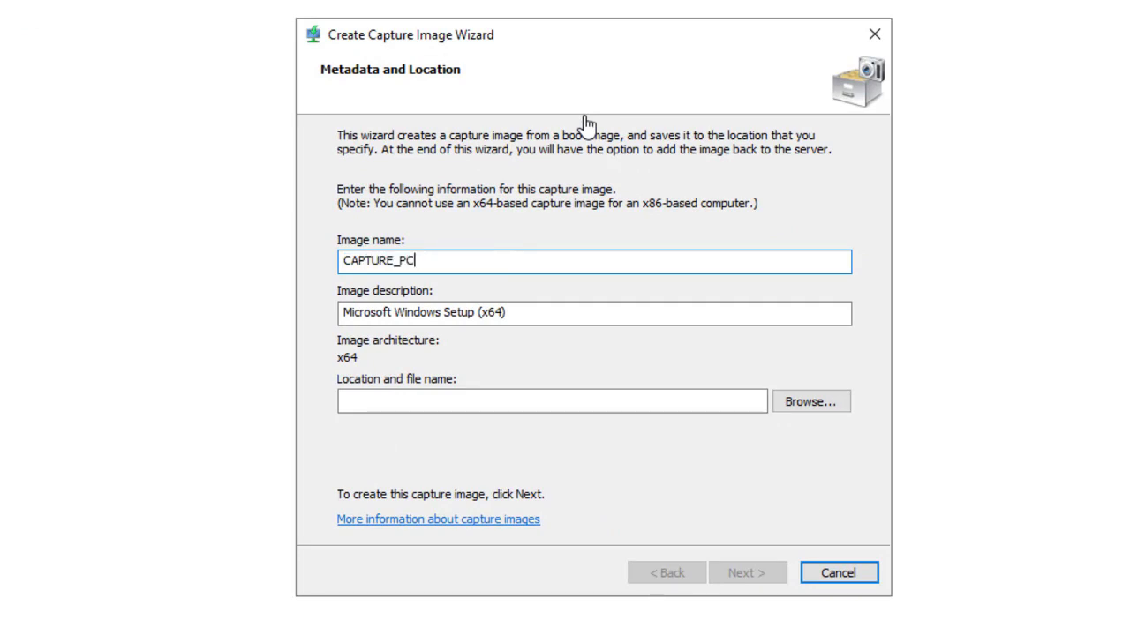
key(ctrl+a)
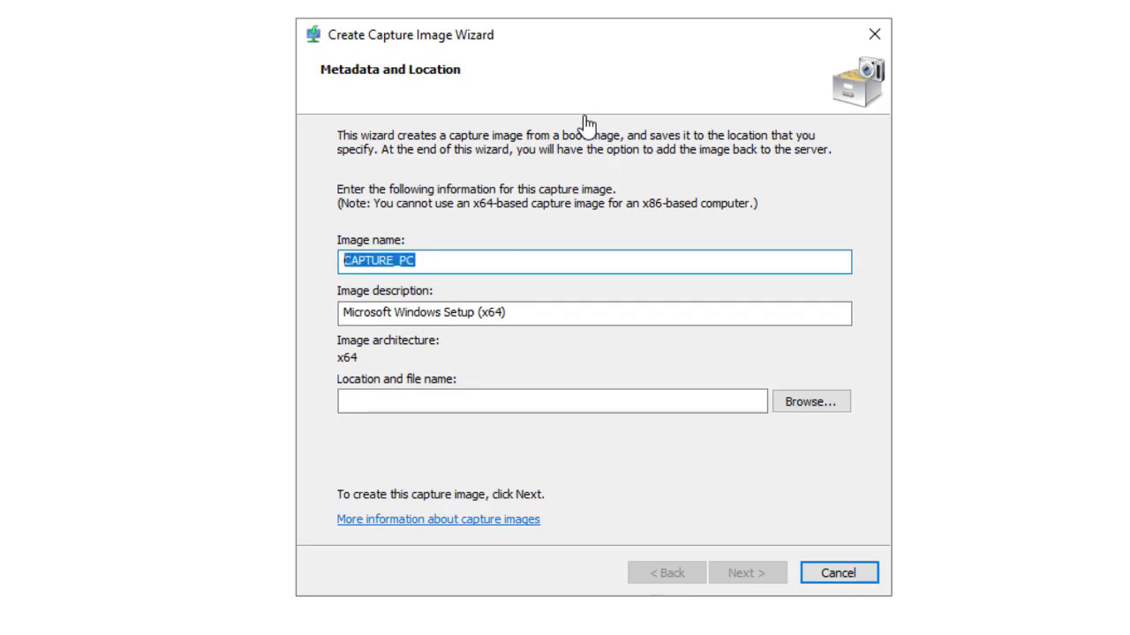
key(shift+F10)
key(Down)
key(Down)
key(Down)
key(Down)
key(Up)
key(Return)
key(Tab)
key(shift+F10)
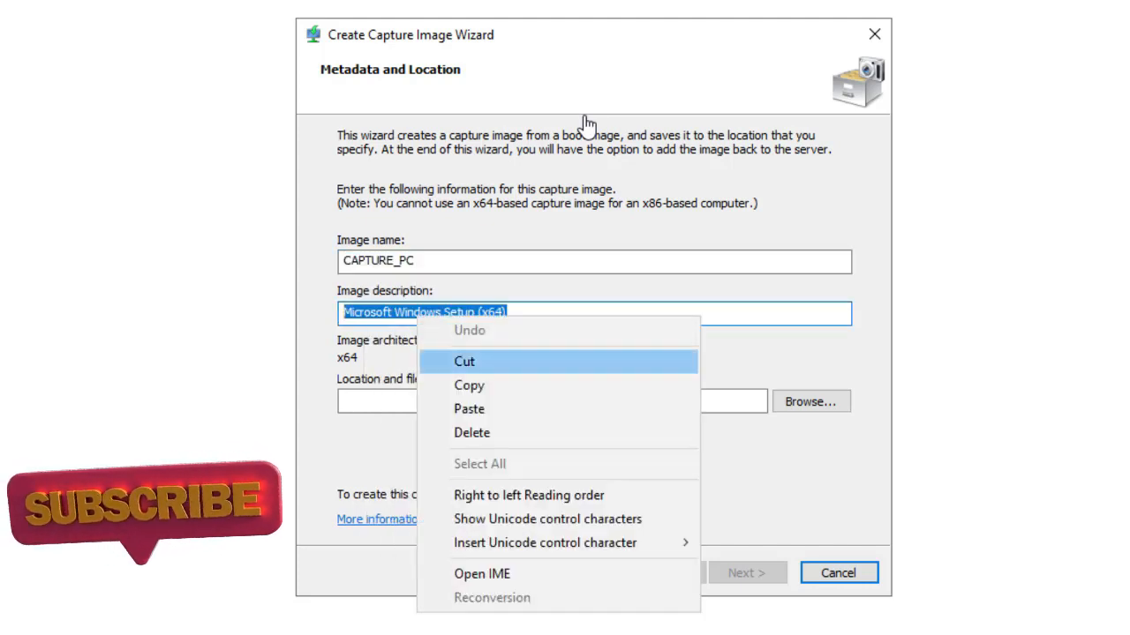
key(Down)
key(Down)
key(Down)
key(Up)
key(Return)
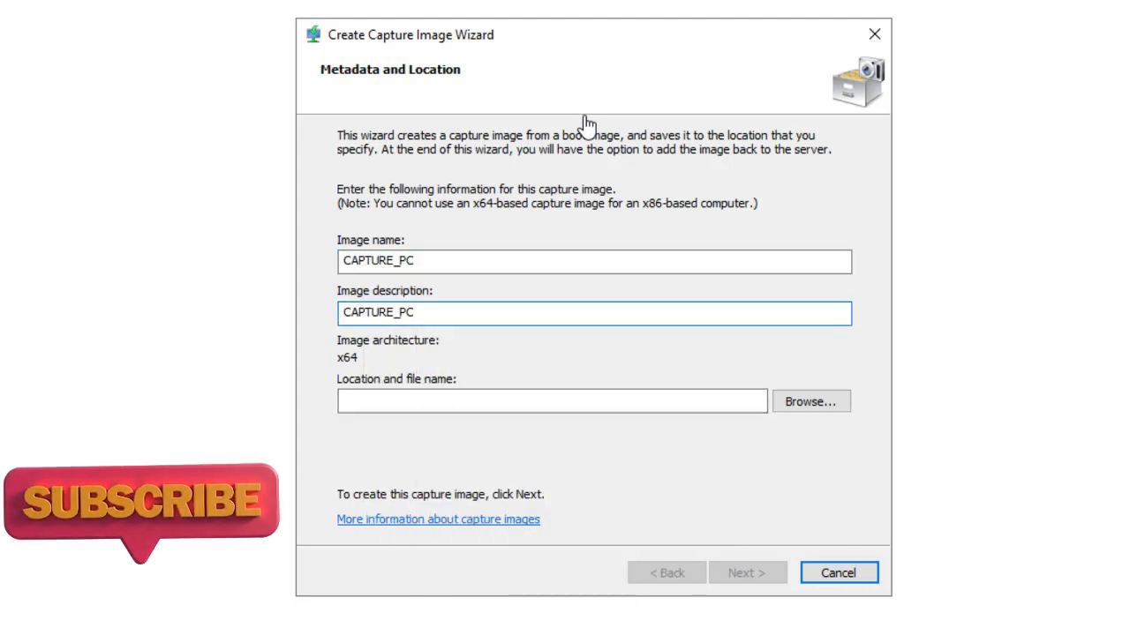
Save the capture image as C:\CAPTURE_PC.wim and begin creating it.
key(Tab)
key(Tab)
key(Return)
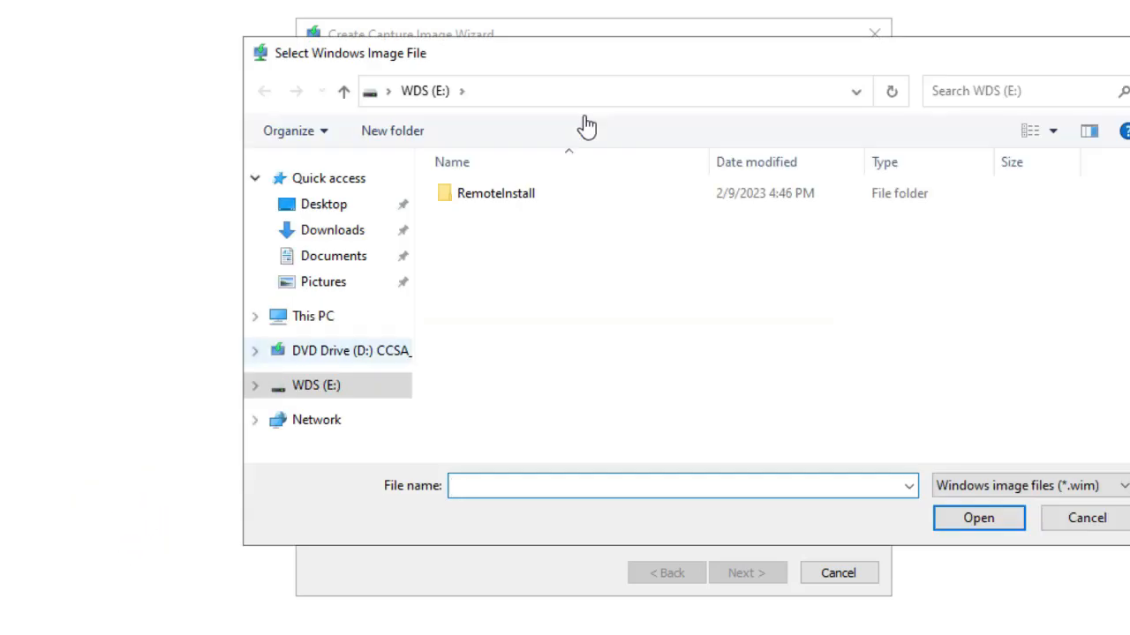
key(alt+Up)
key(shift+Tab)
key(Down)
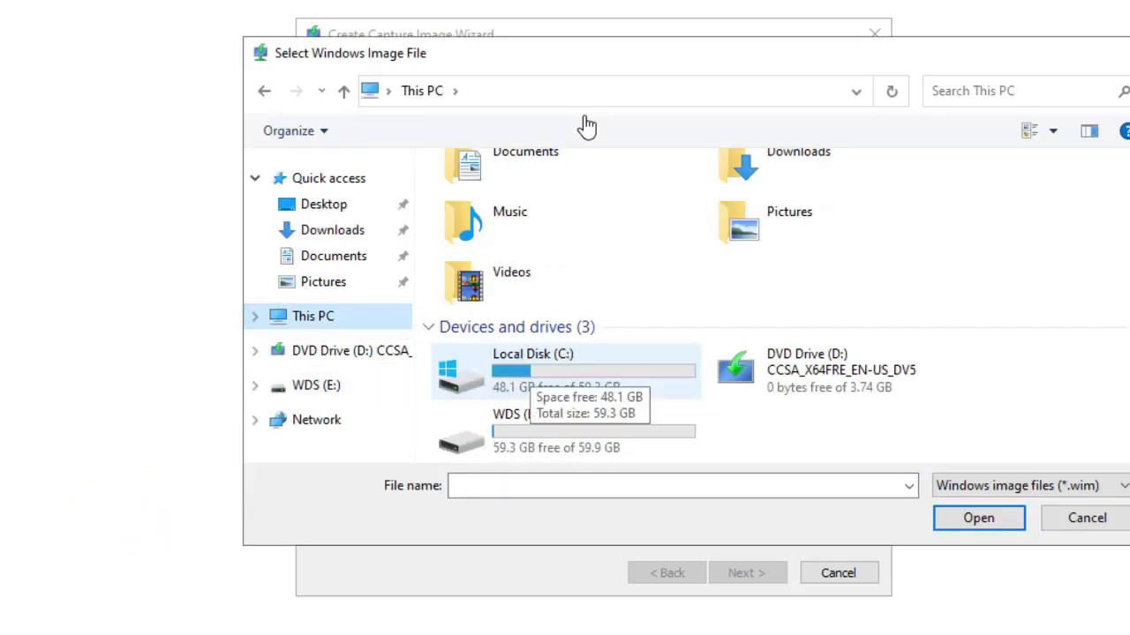
key(Return)
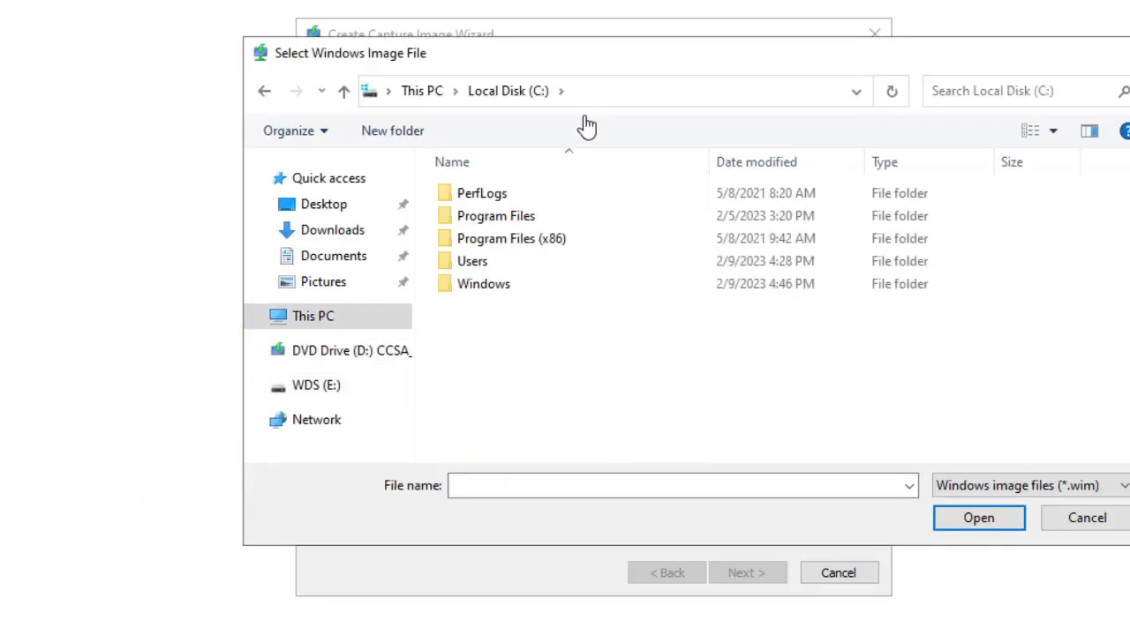
key(Tab)
key(shift+F10)
key(Down)
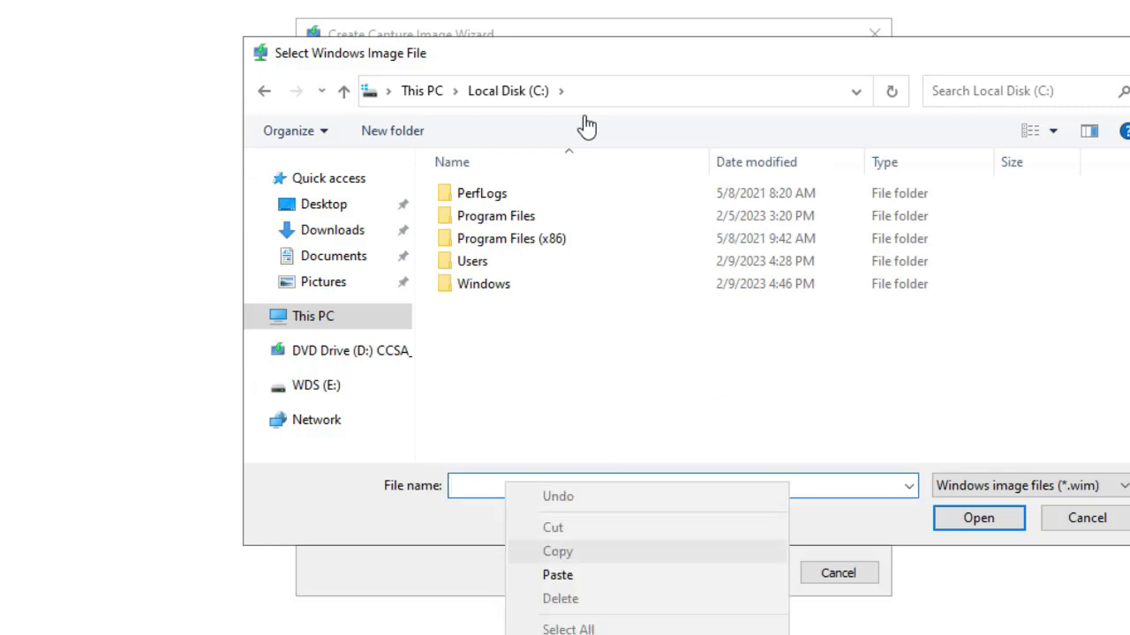
key(Down)
key(Return)
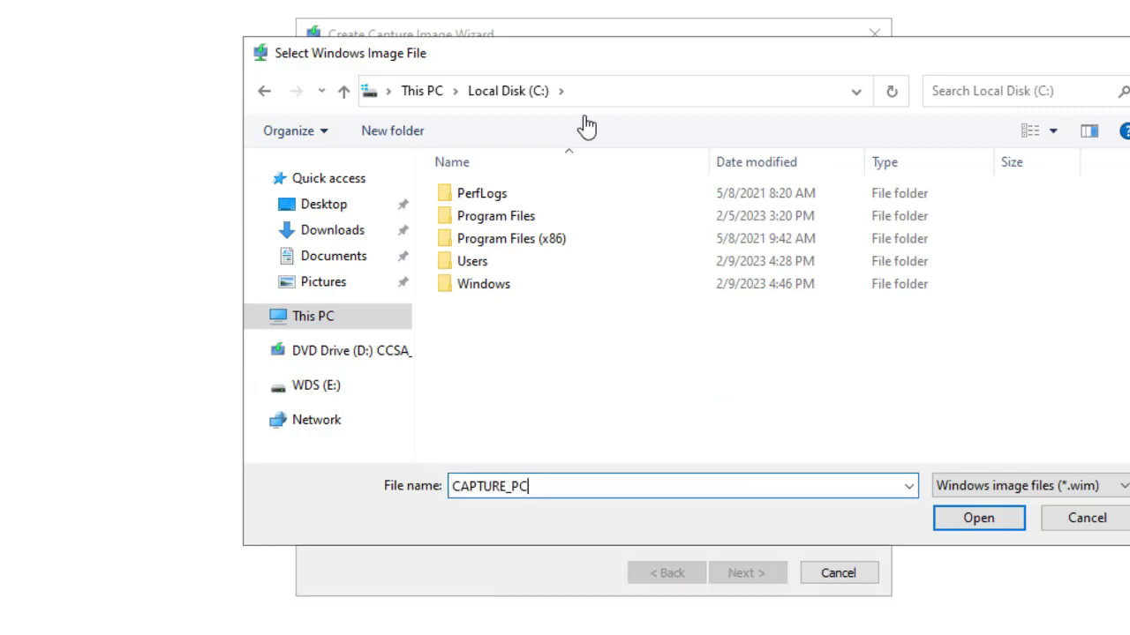
key(Return)
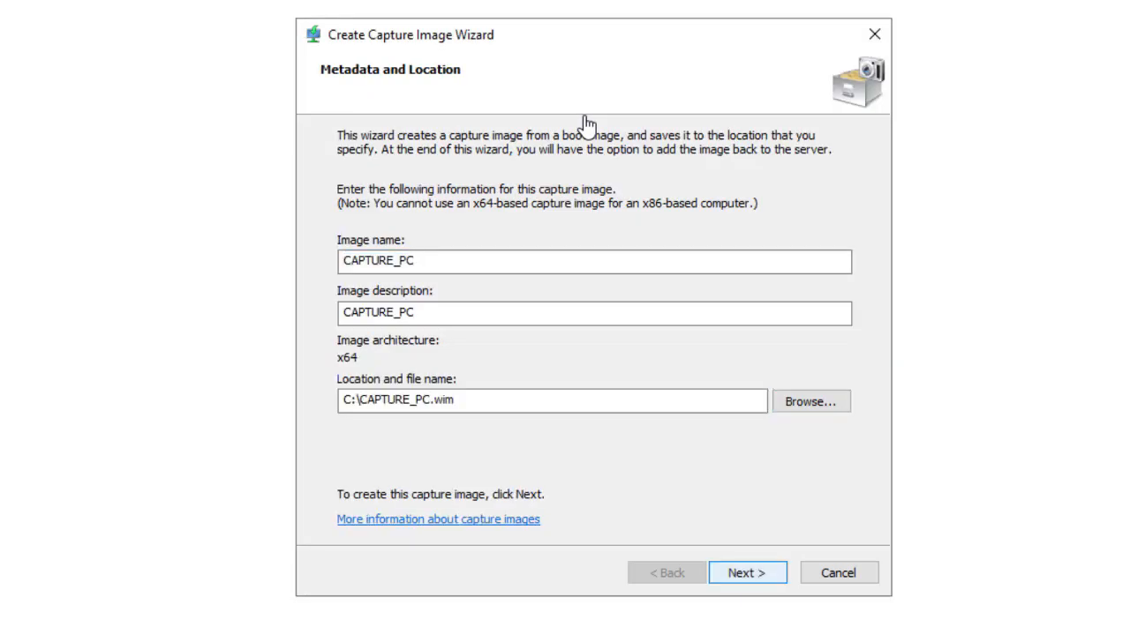
key(Return)
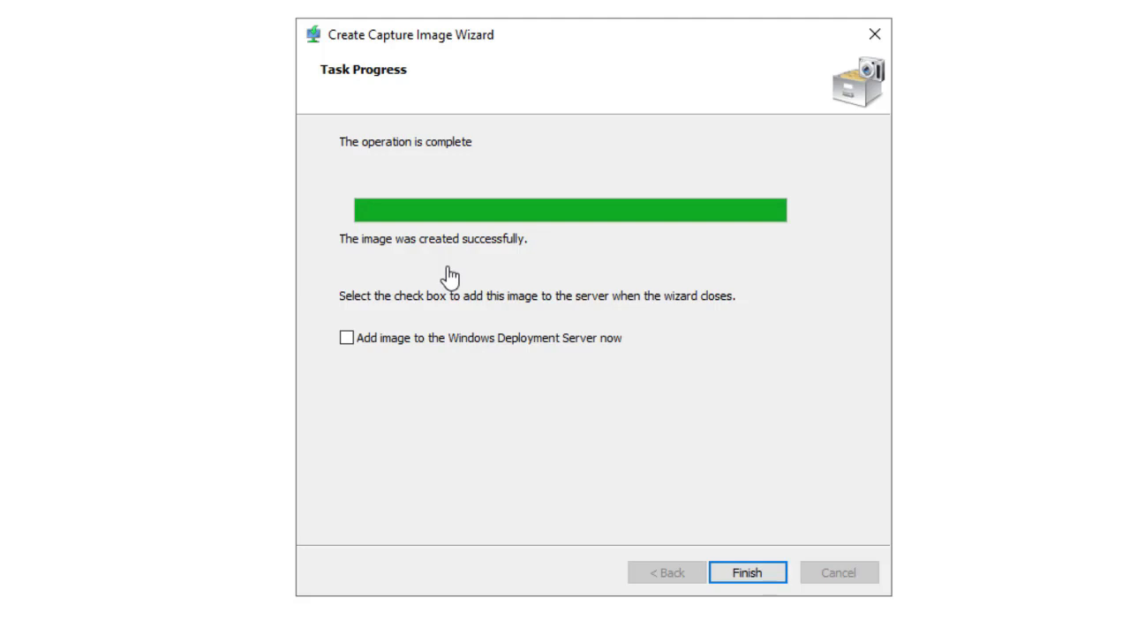
Finish the capture wizard with 'Add image to the Windows Deployment Server now' ticked.
click(347, 338)
click(346, 338)
click(346, 338)
key(Return)
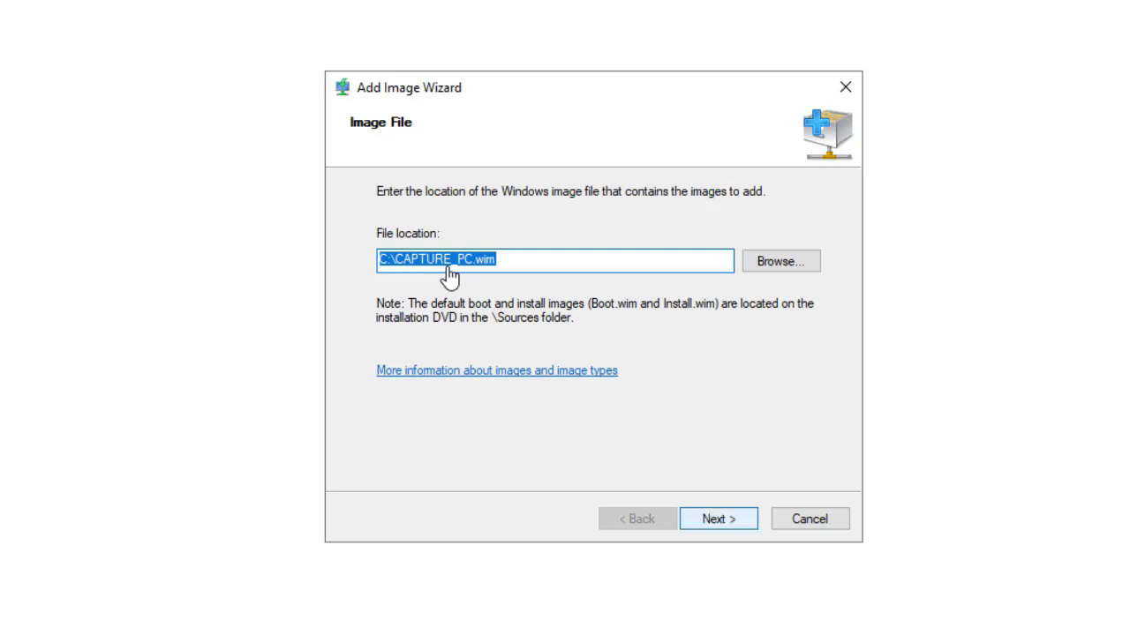
Step through the Add Image Wizard for C:\CAPTURE_PC.wim, then cancel it.
key(Return)
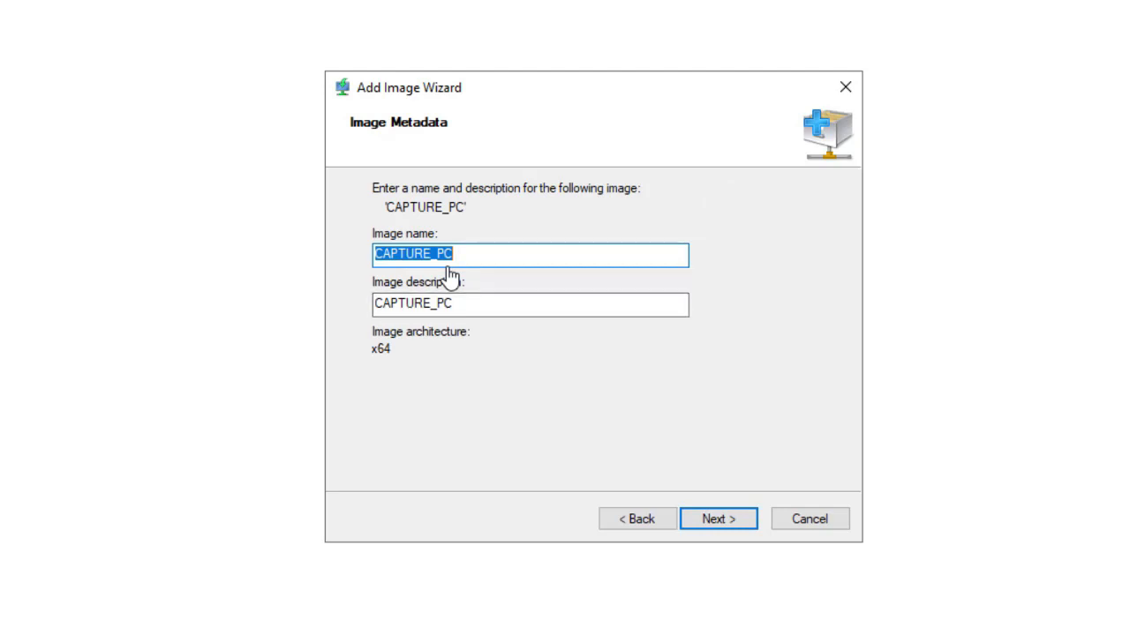
key(End)
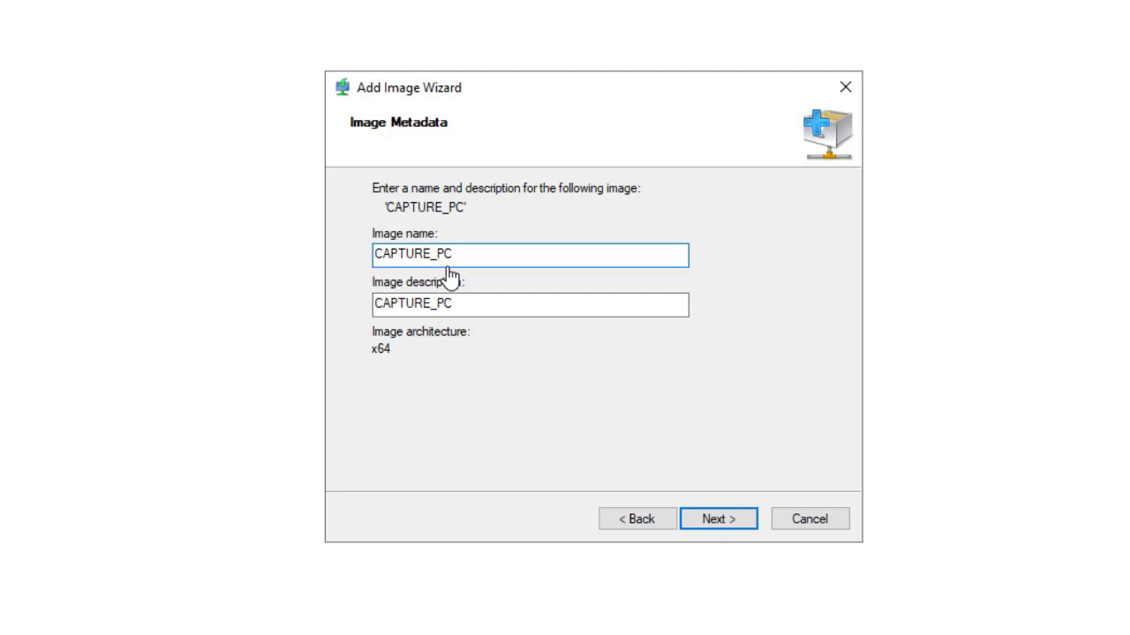
key(Return)
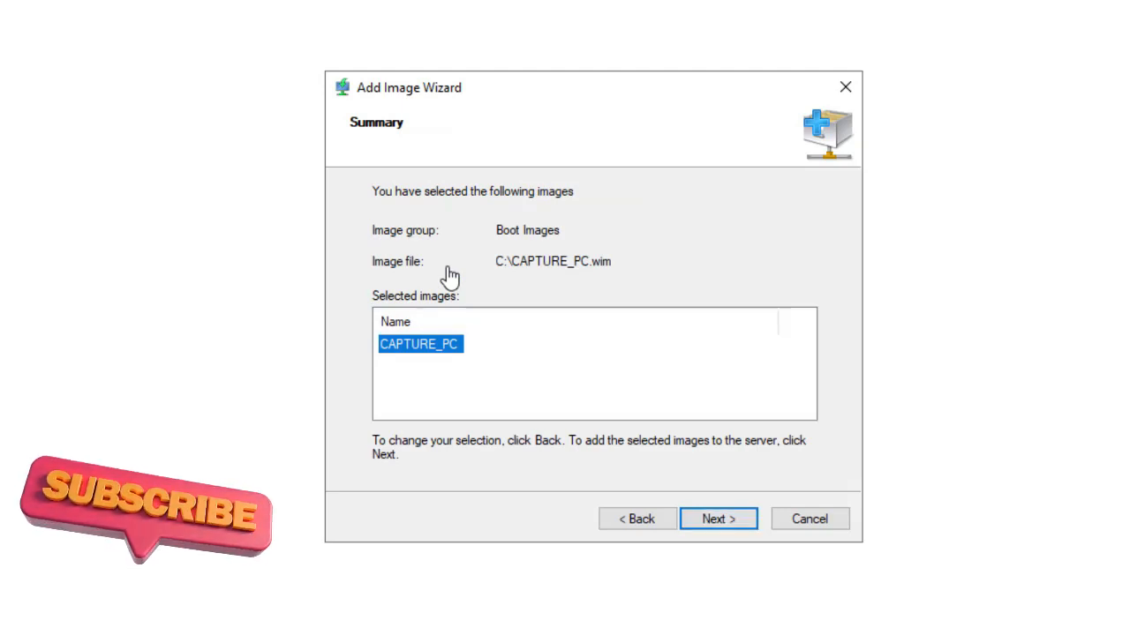
key(Escape)
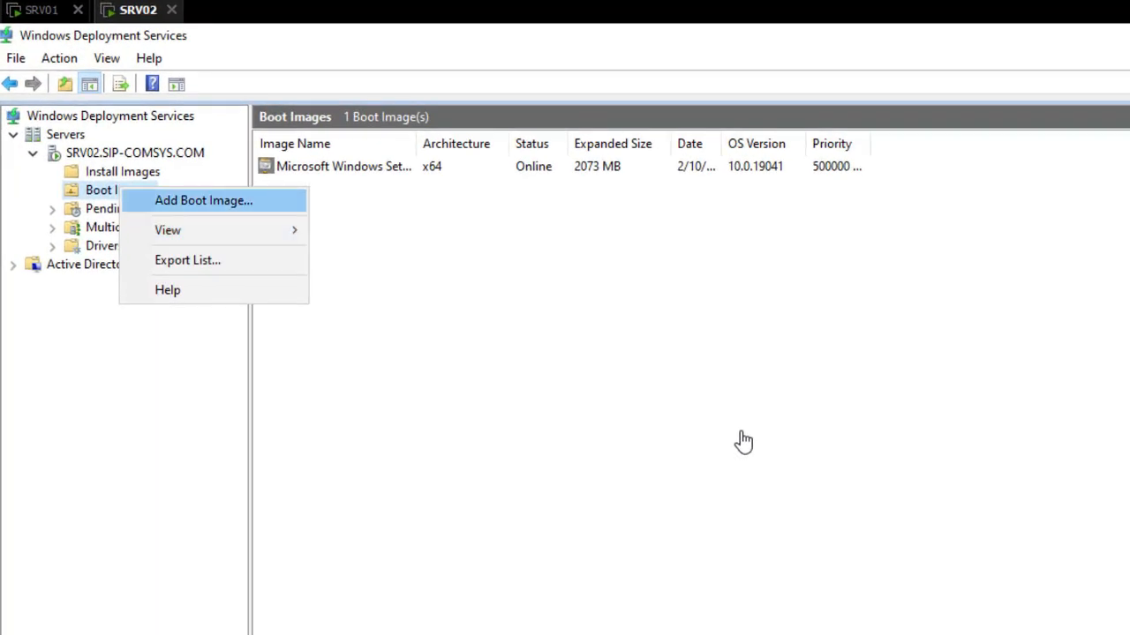
Start adding a boot image and select C:\CAPTURE_PC.wim as the file.
key(Return)
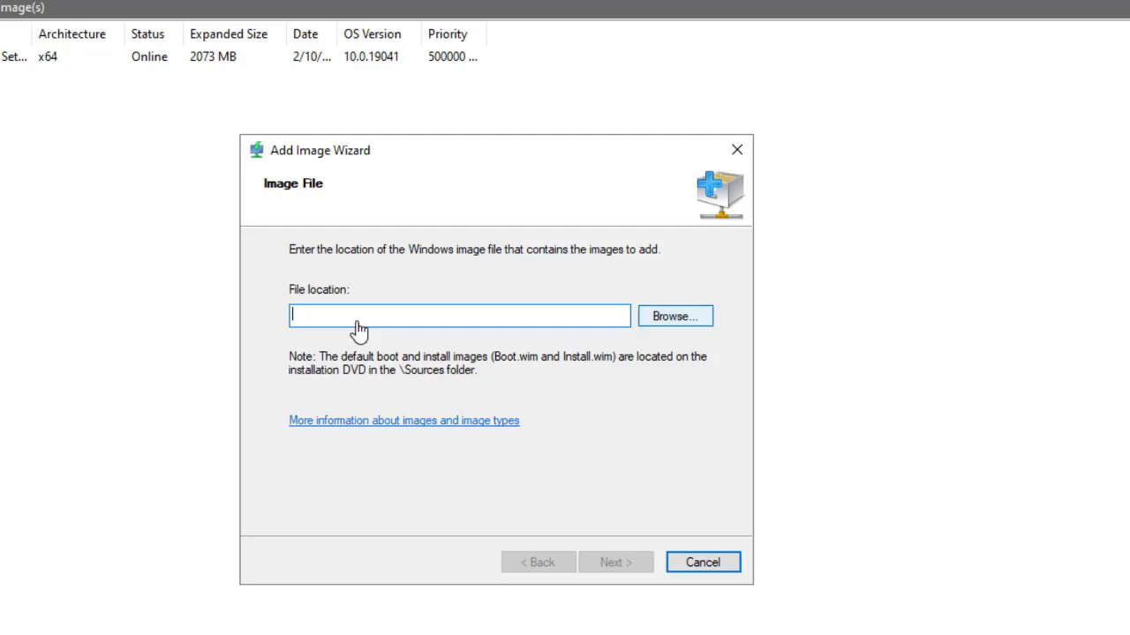
key(Return)
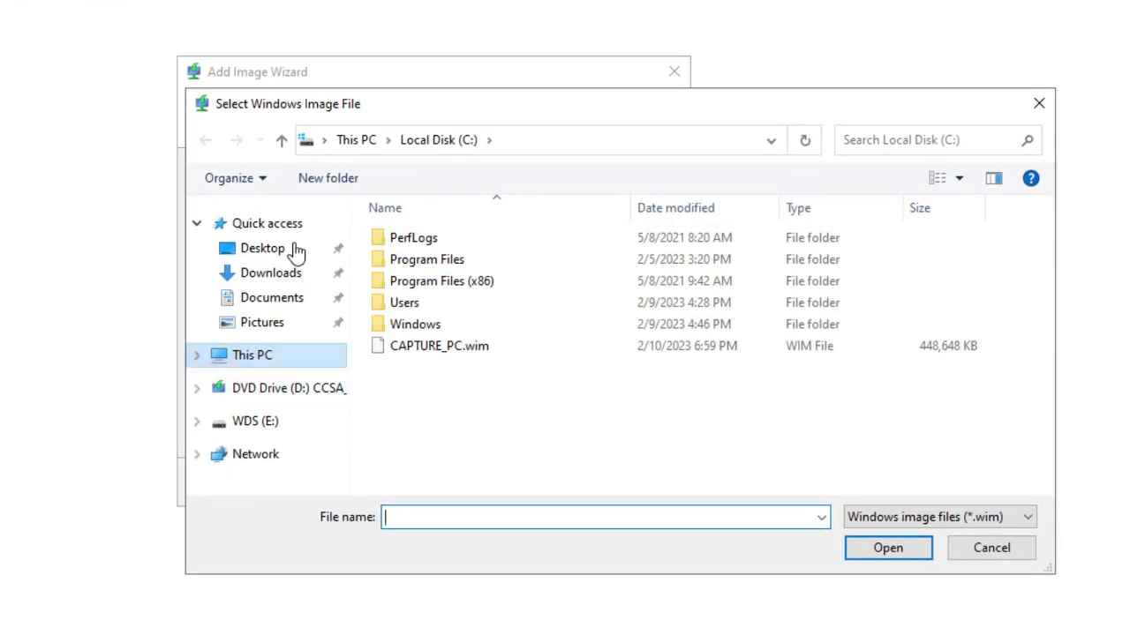
key(alt+Up)
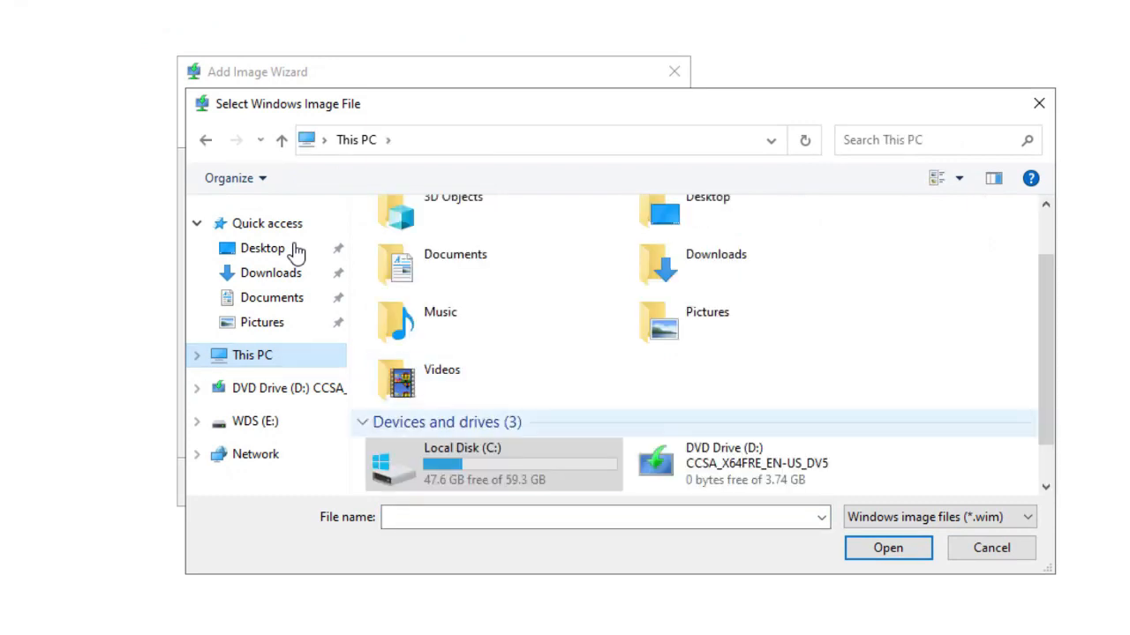
key(Return)
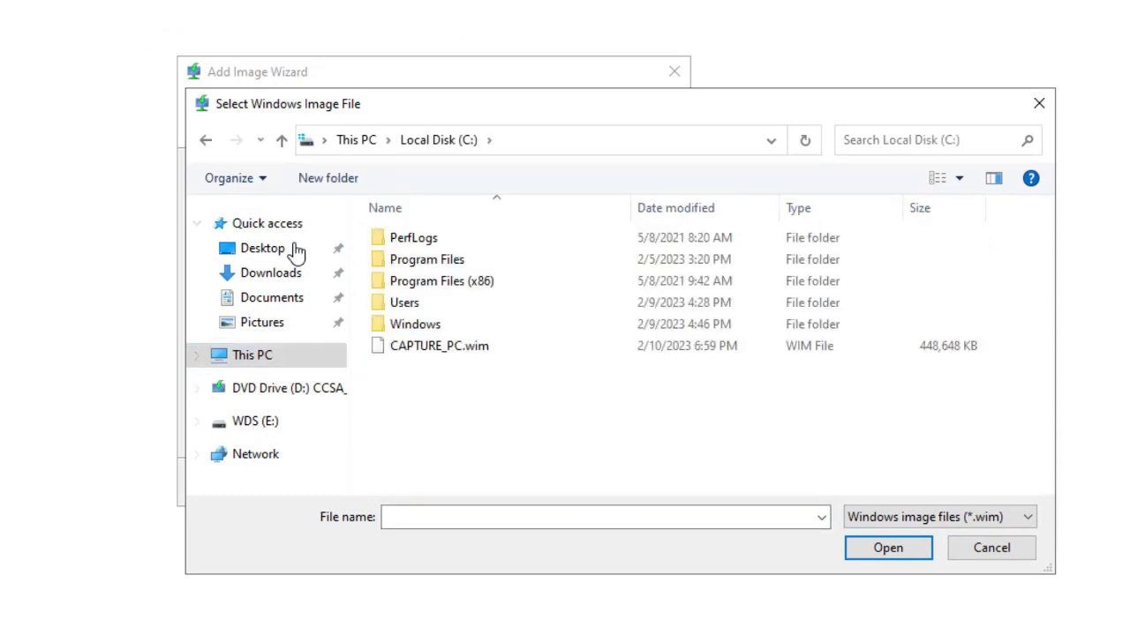
key(c)
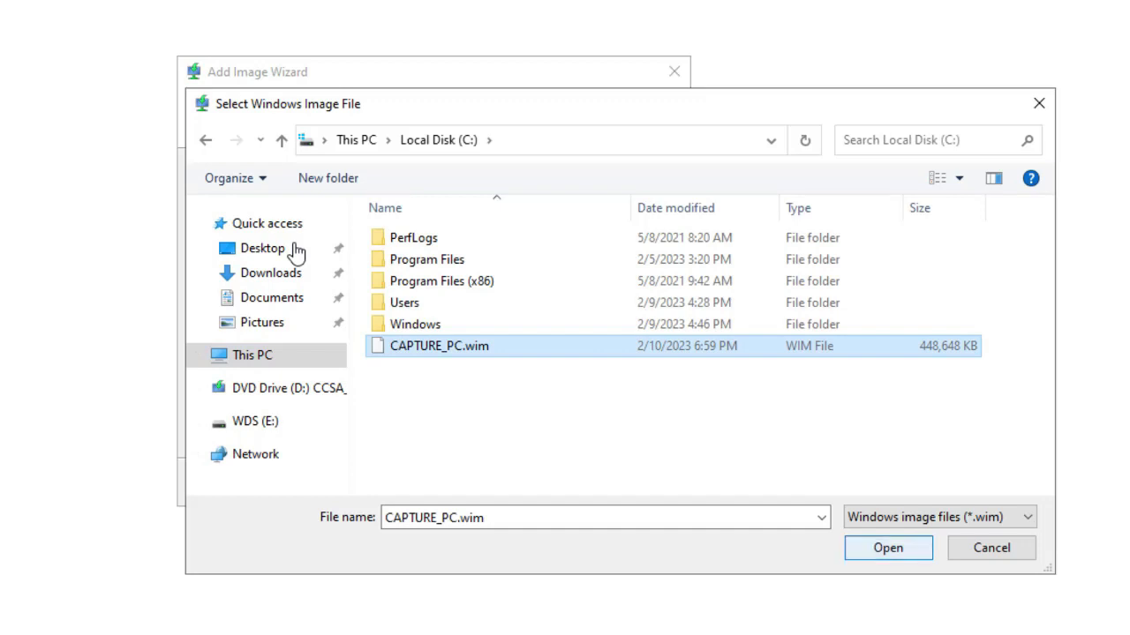
key(Return)
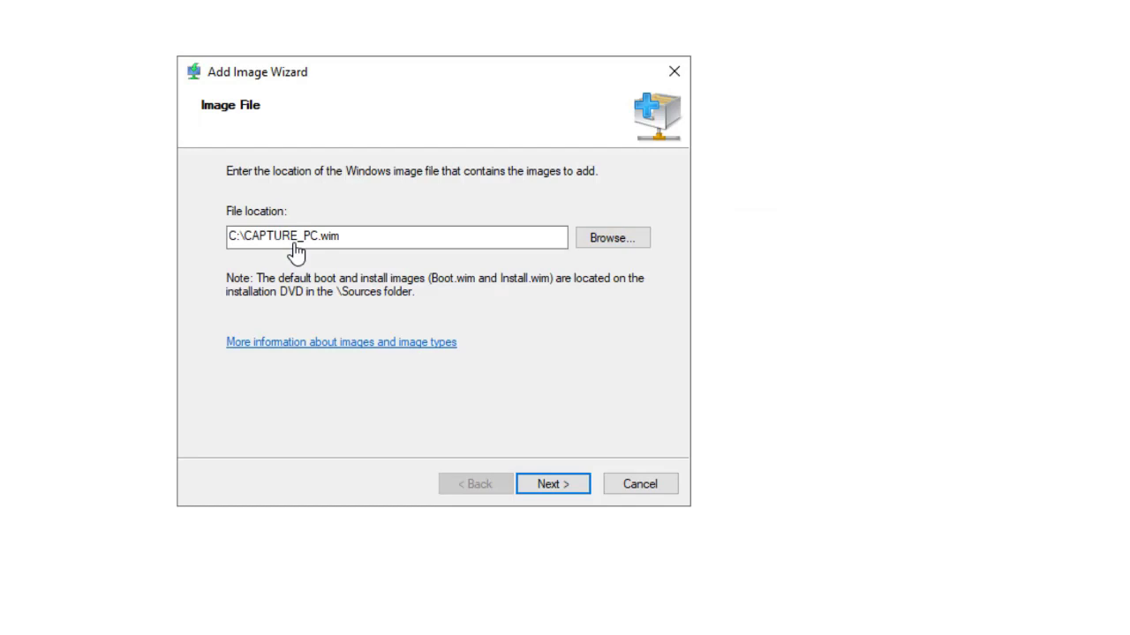
key(Return)
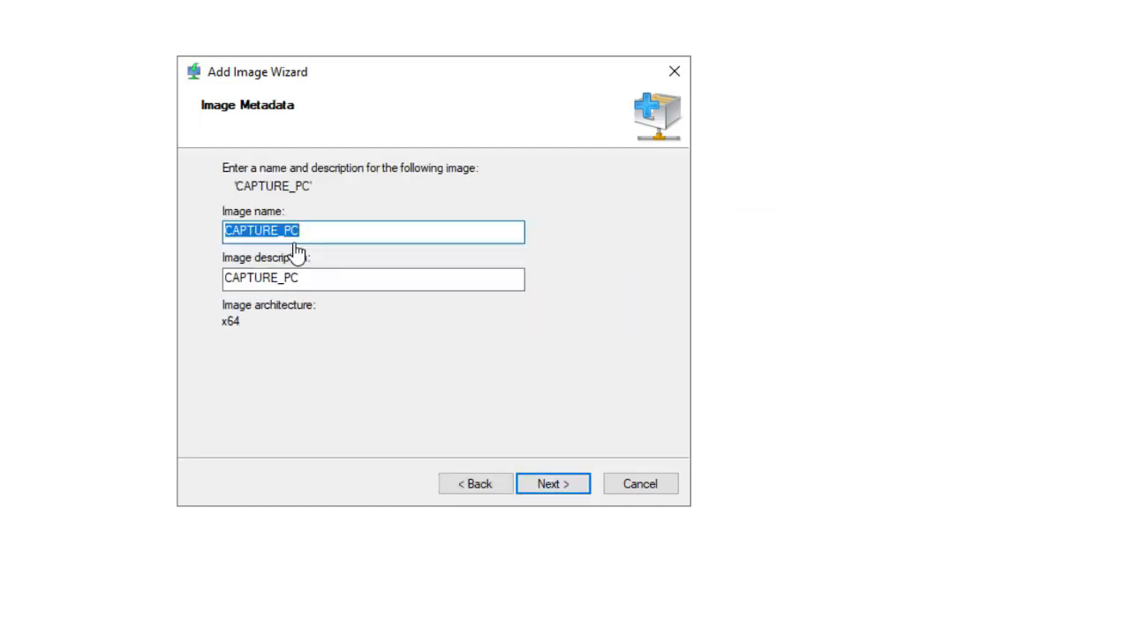
Keep the name CAPTURE_PC, add the image, and finish the wizard.
key(End)
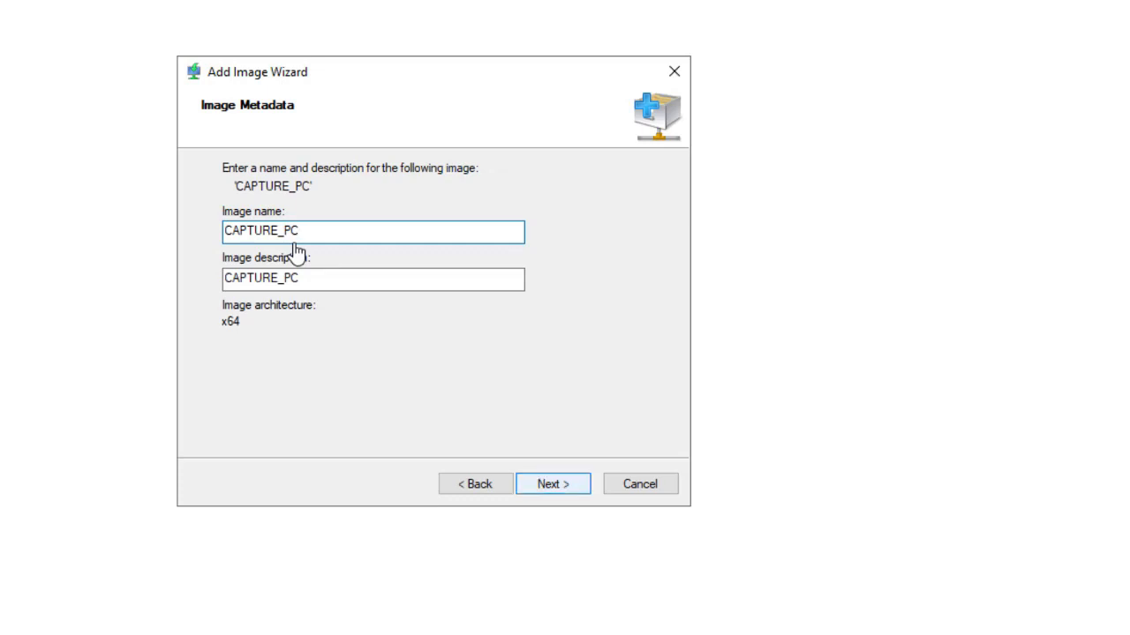
key(Return)
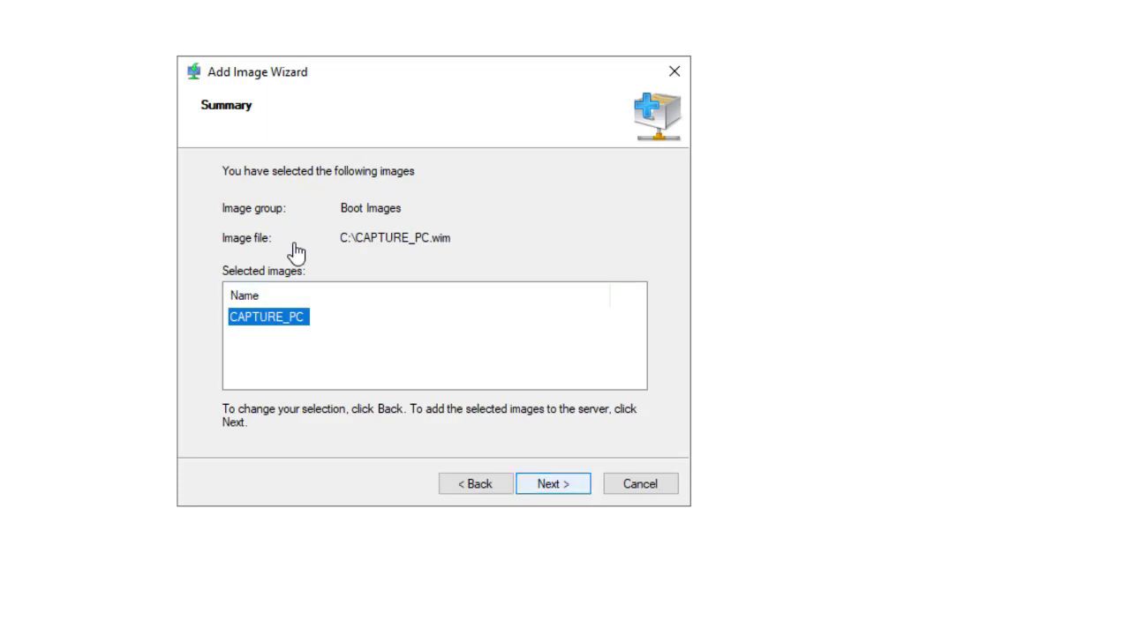
key(Return)
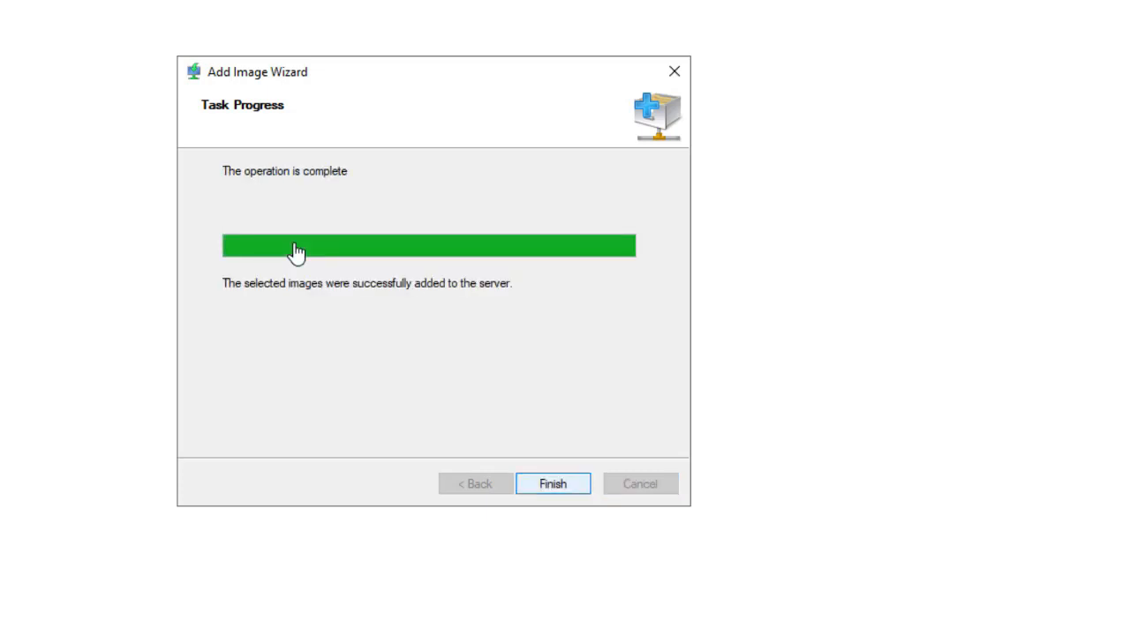
key(Return)
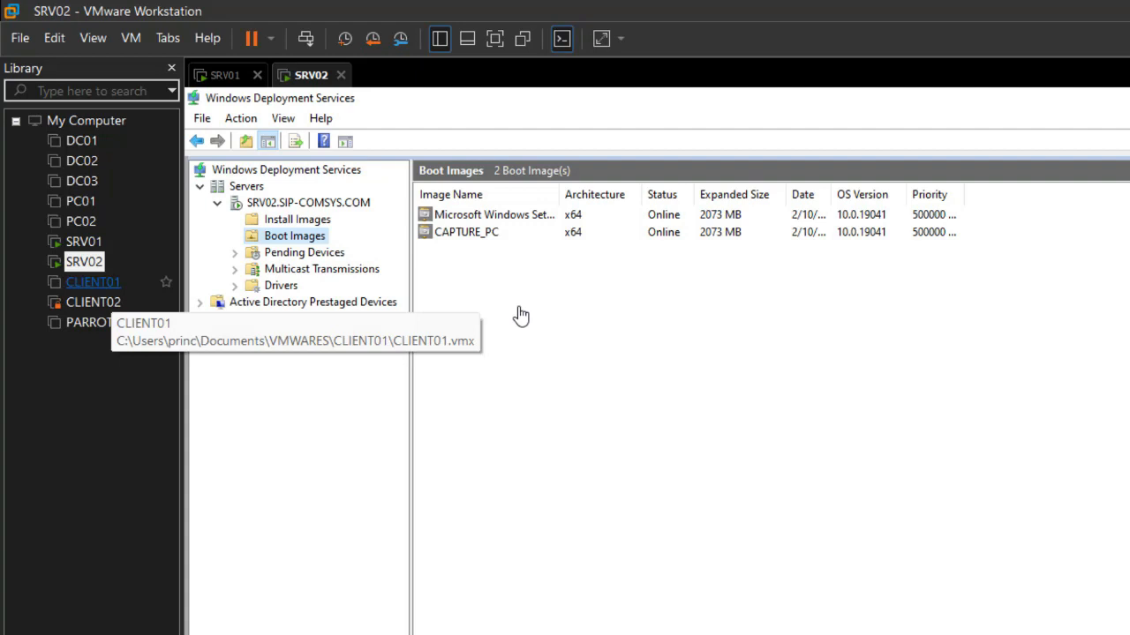
Restore CLIENT01's snapshot, power it on, and answer Yes to the sata0:1 prompt.
click(92, 282)
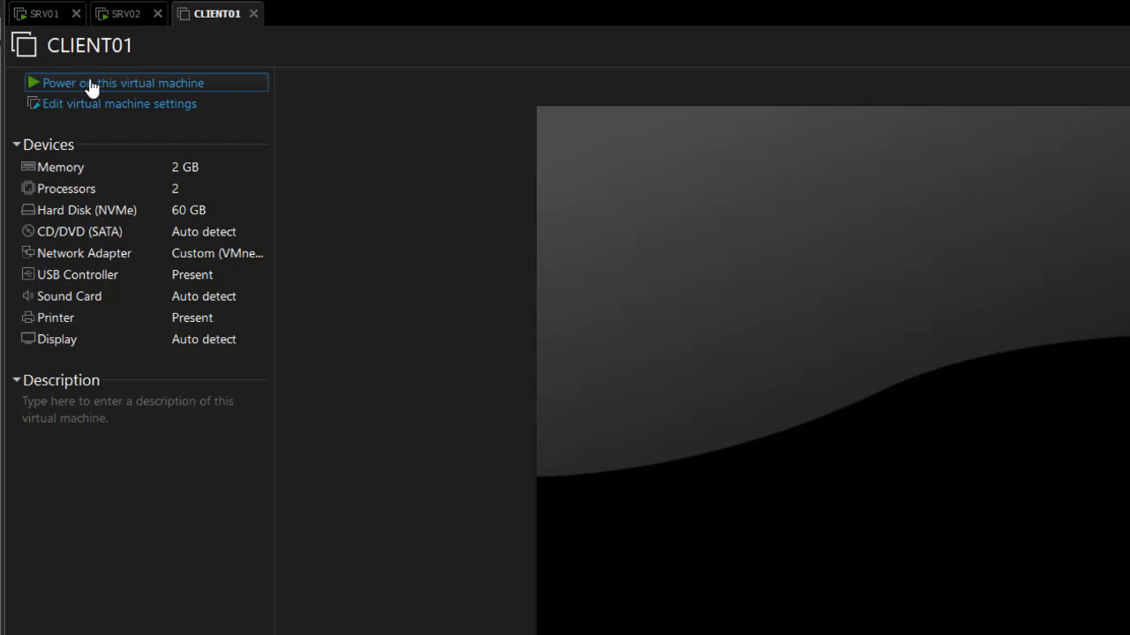
click(44, 28)
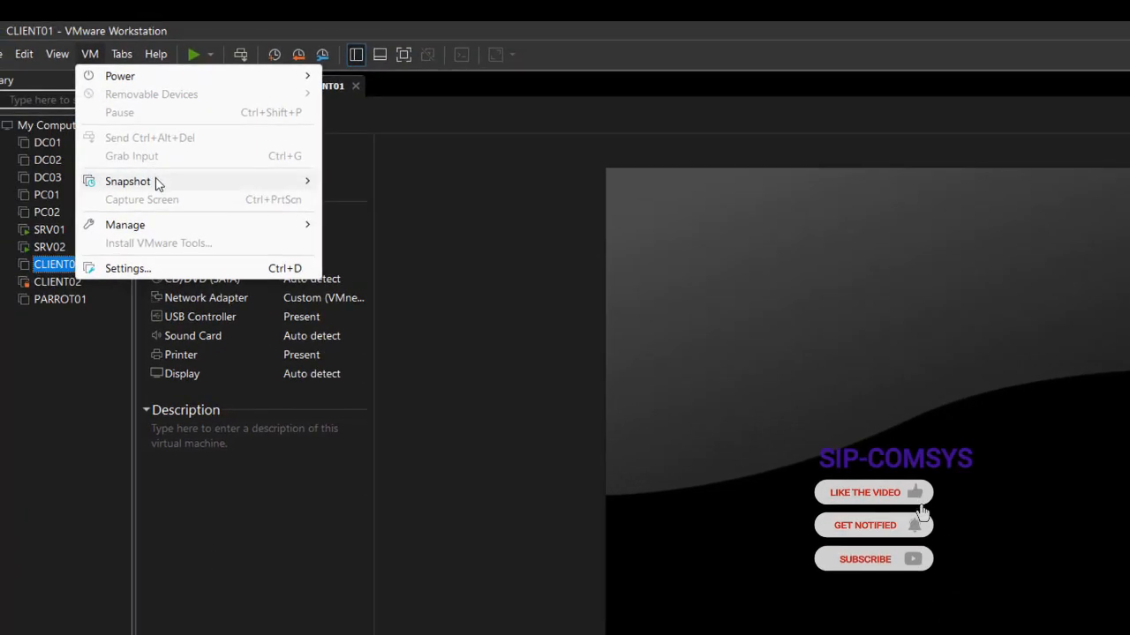
mouse_move(159, 182)
click(400, 254)
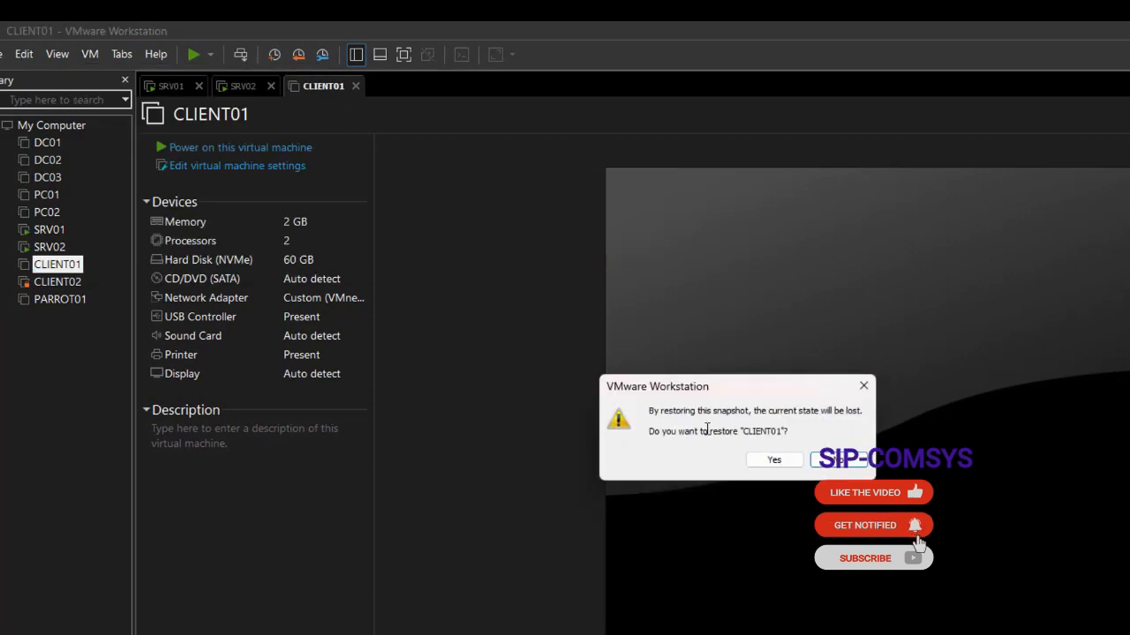
click(774, 460)
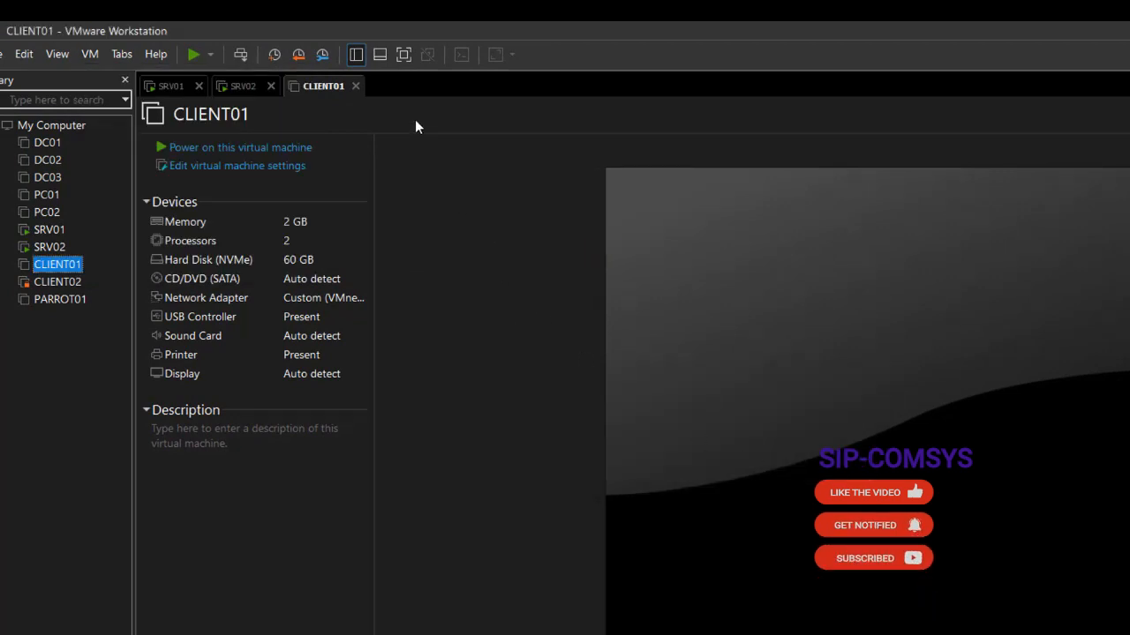
click(234, 148)
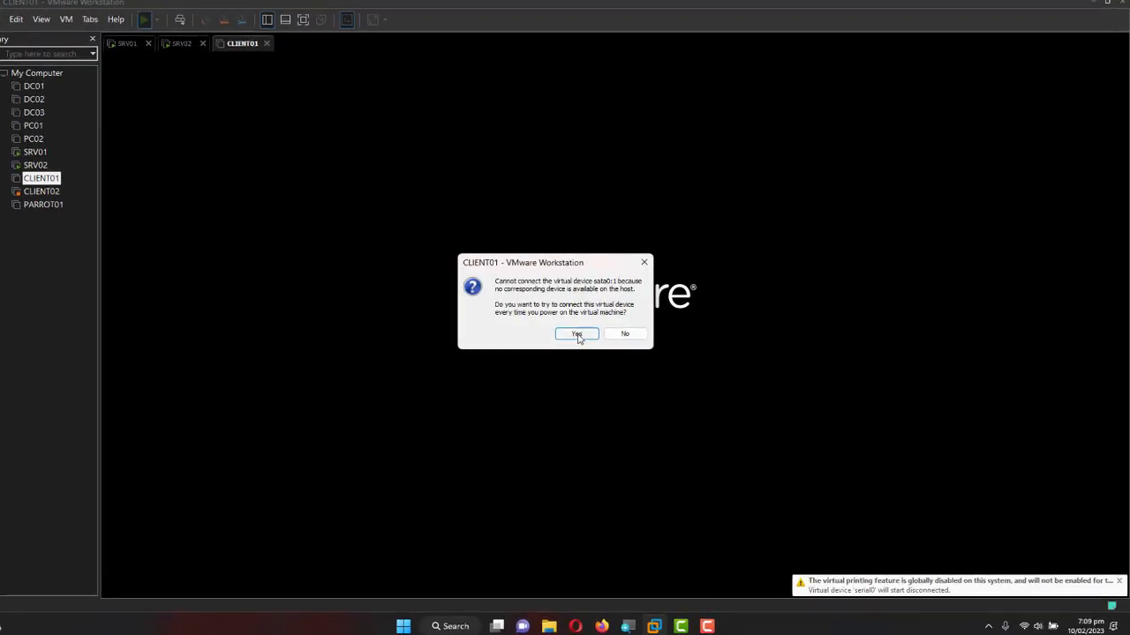
click(578, 335)
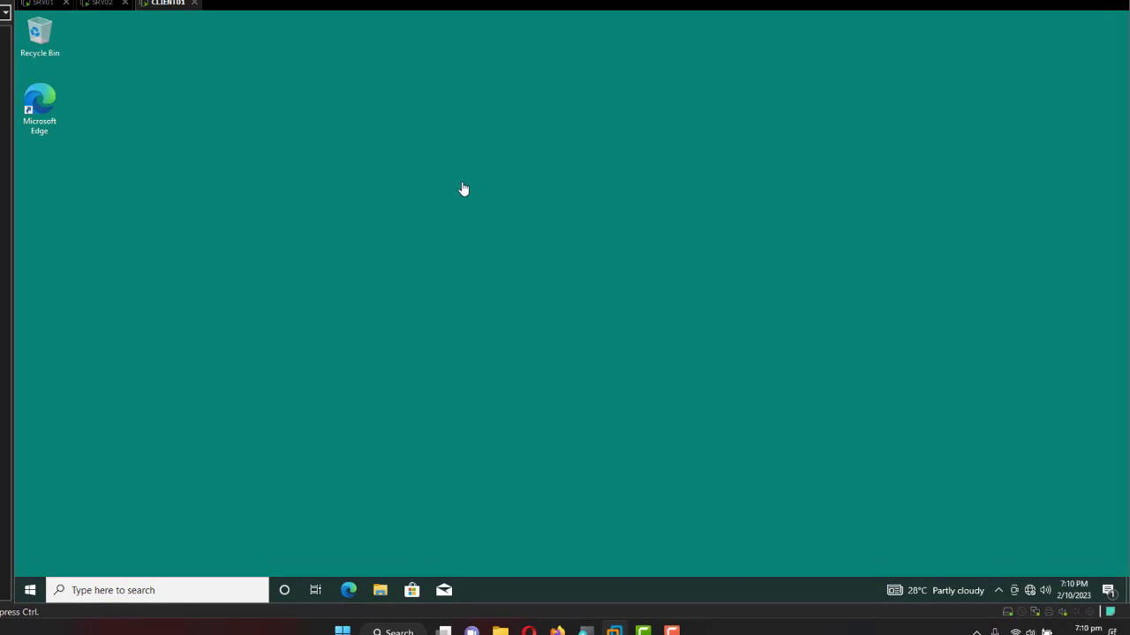
Open the D:\APP folder in the host's File Explorer in a resized window.
click(501, 632)
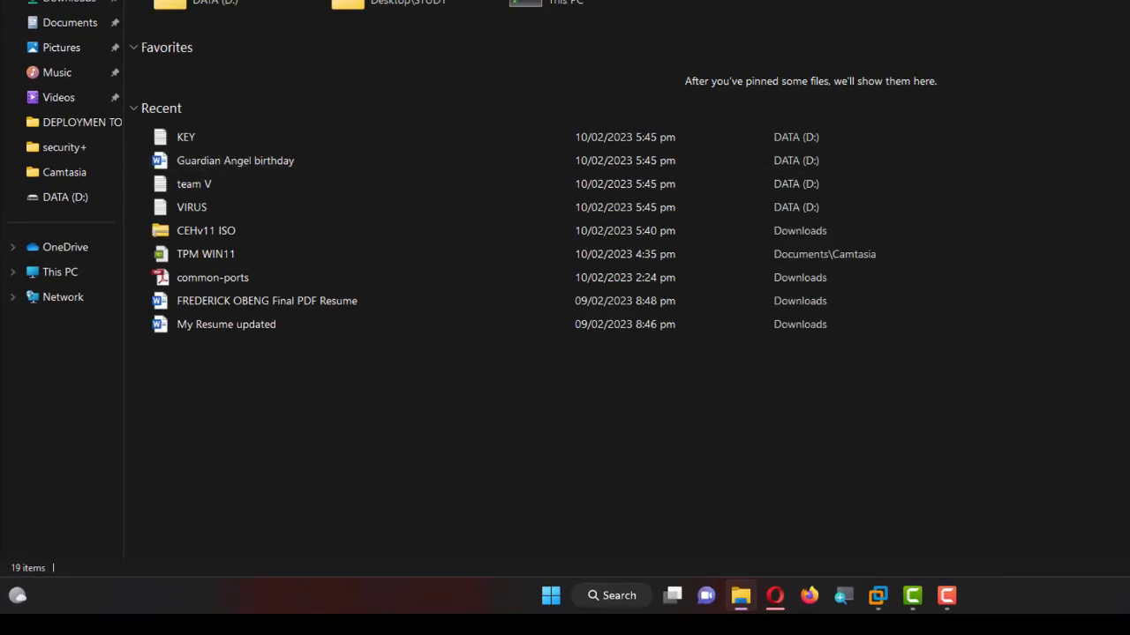
click(46, 274)
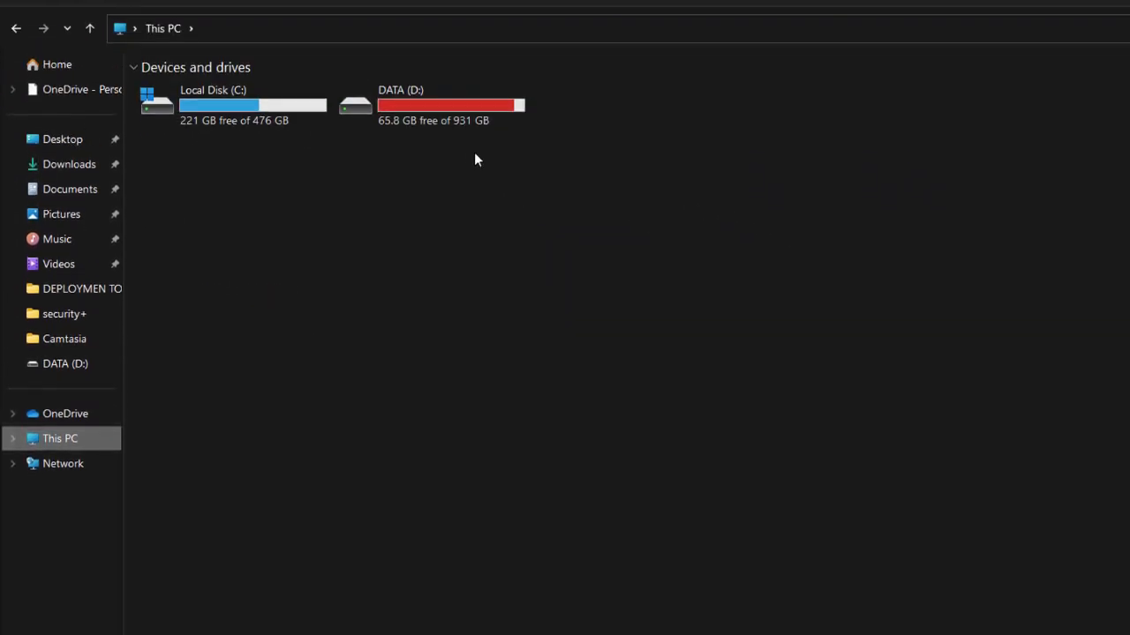
double_click(419, 104)
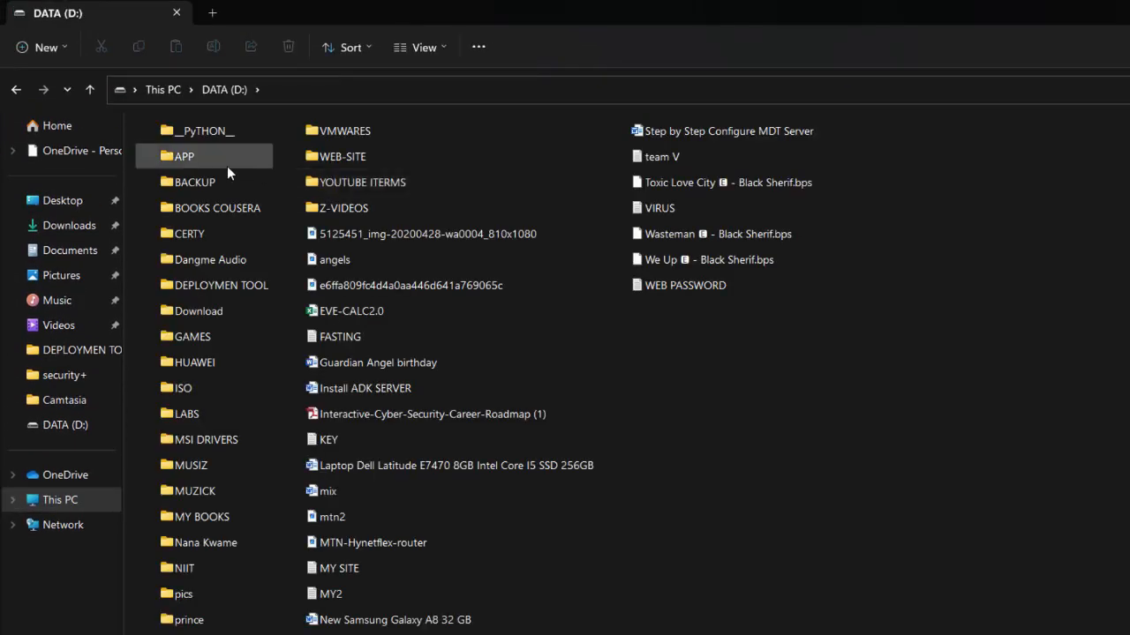
double_click(191, 157)
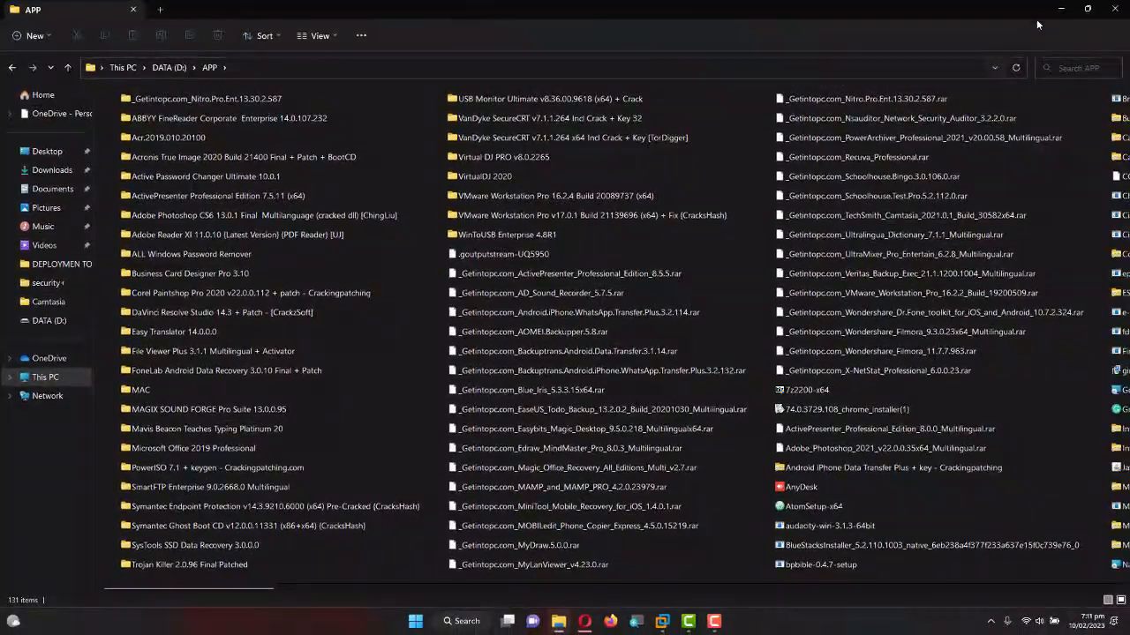
key(super+Down)
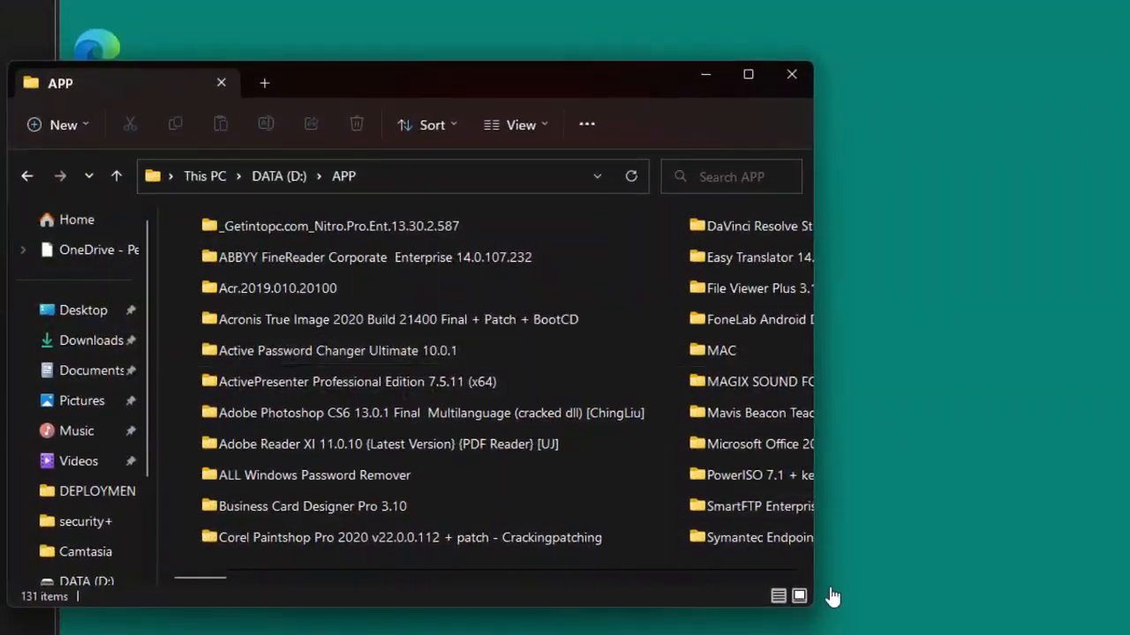
drag(813, 615, 1066, 634)
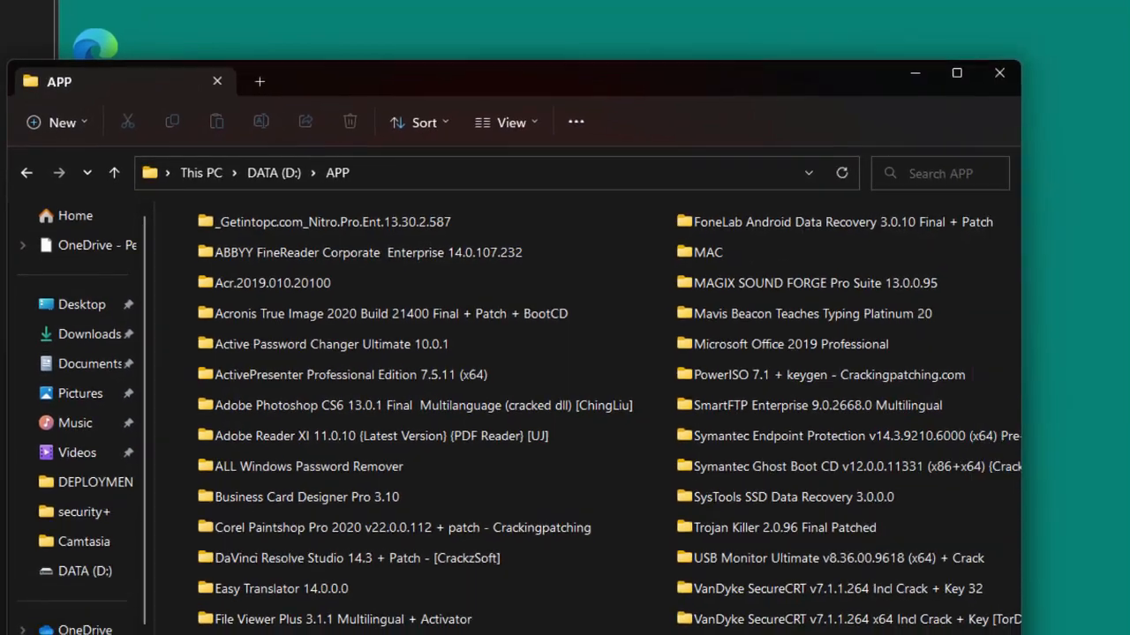
scroll(971, 634, down, 3)
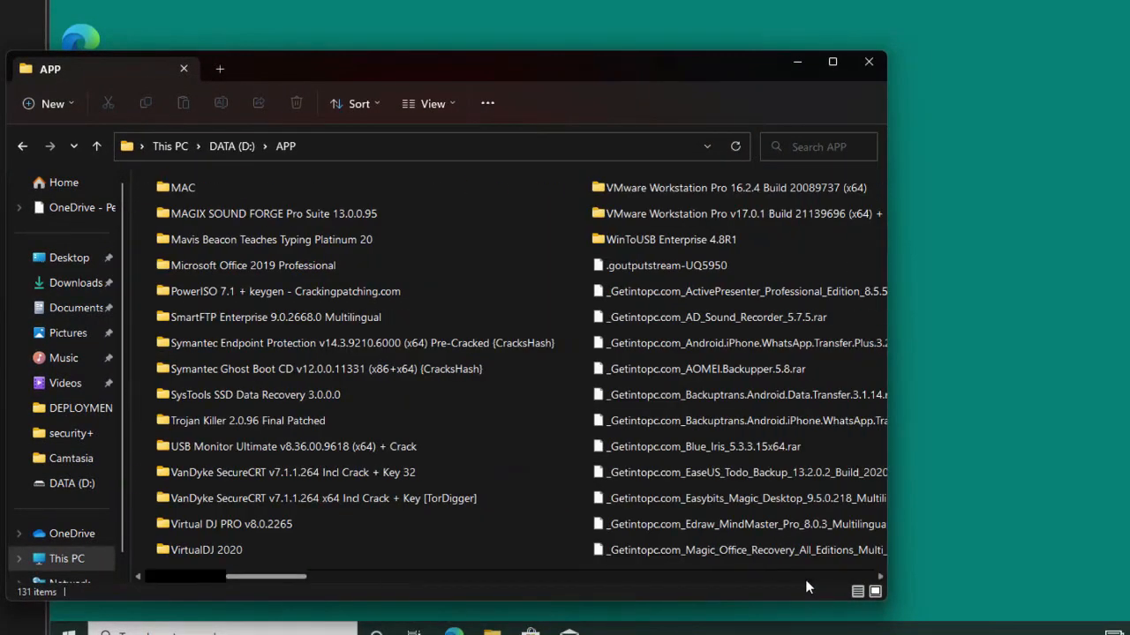
scroll(806, 587, down, 8)
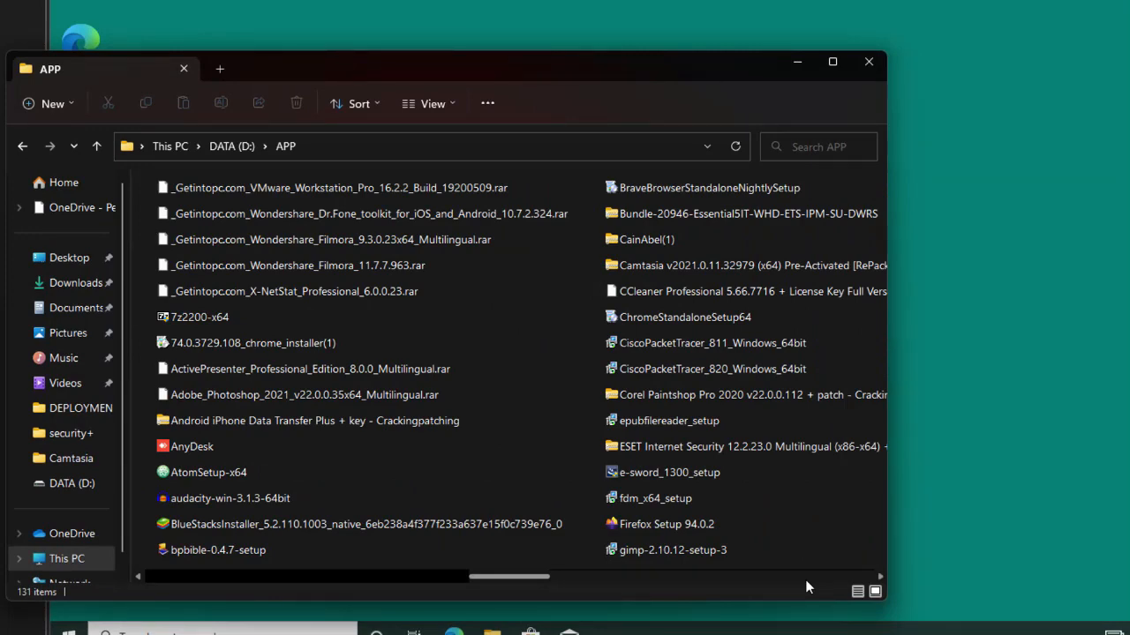
scroll(806, 587, down, 3)
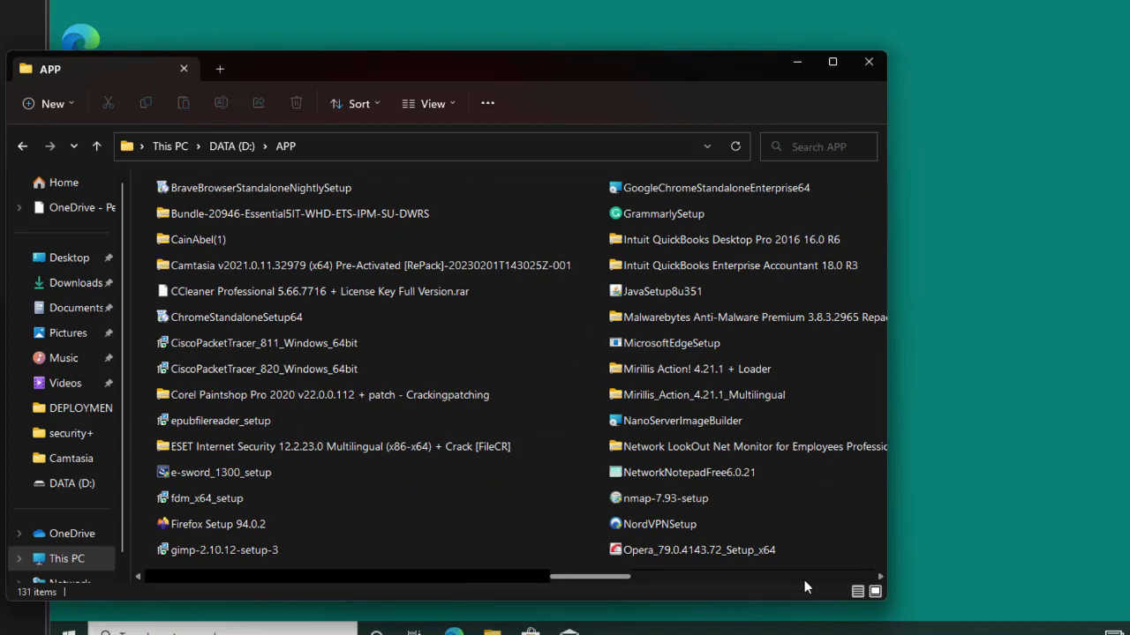
Drag the Firefox Setup 94.0.2 installer onto CLIENT01's desktop.
click(265, 521)
drag(230, 524, 1121, 287)
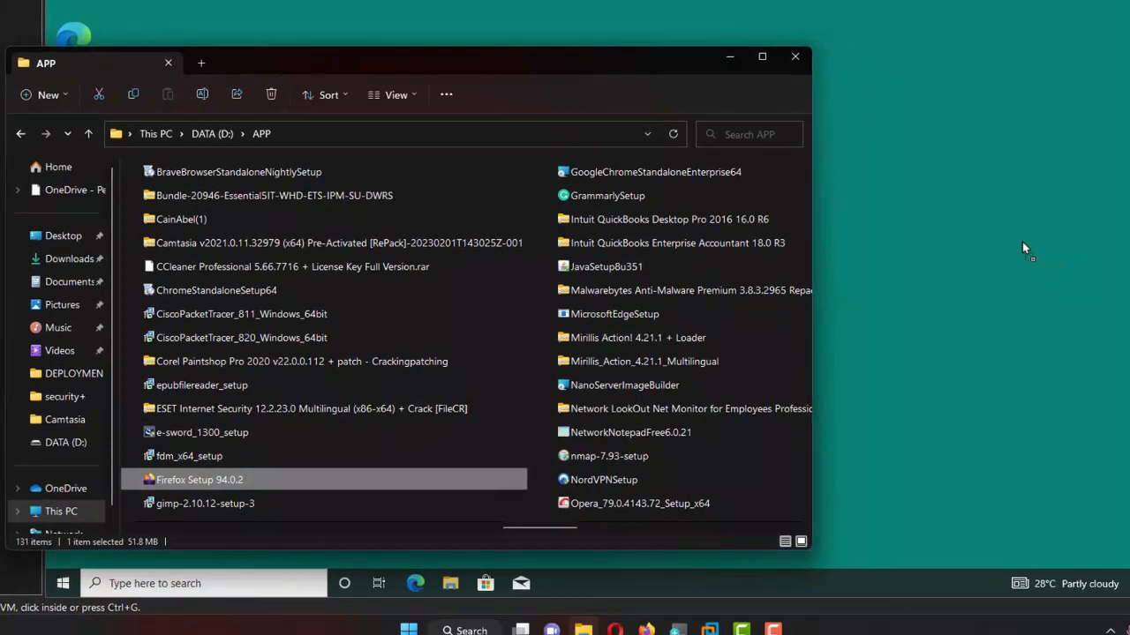
drag(1022, 248, 1021, 241)
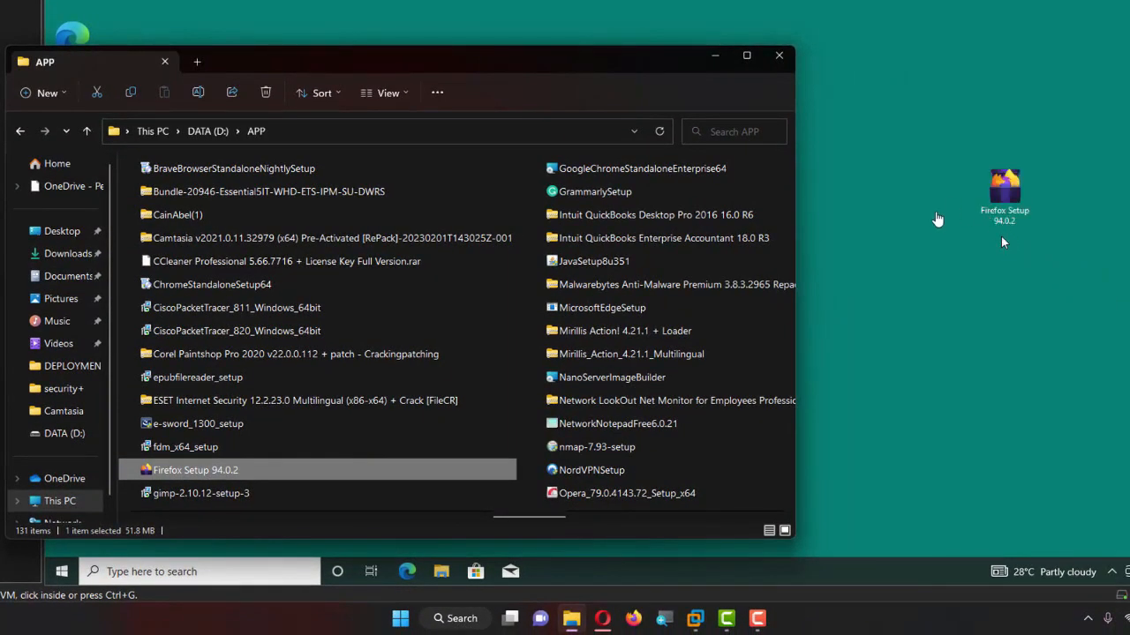
click(1001, 241)
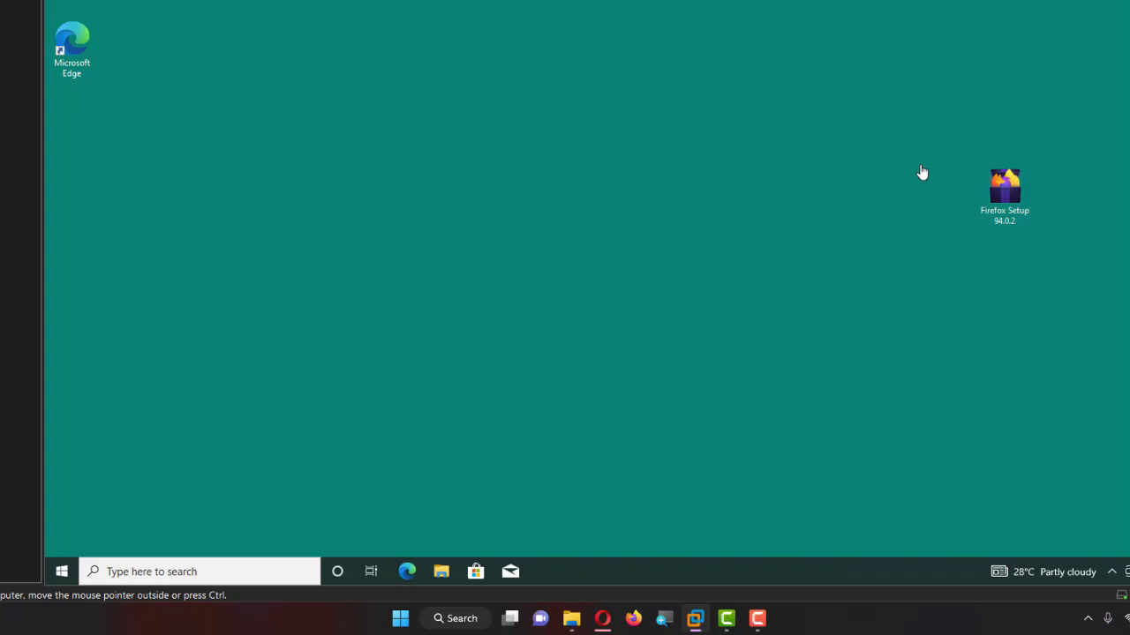
Select the PotPlayerSetup64 installer in D:\APP and close File Explorer.
key(alt+m)
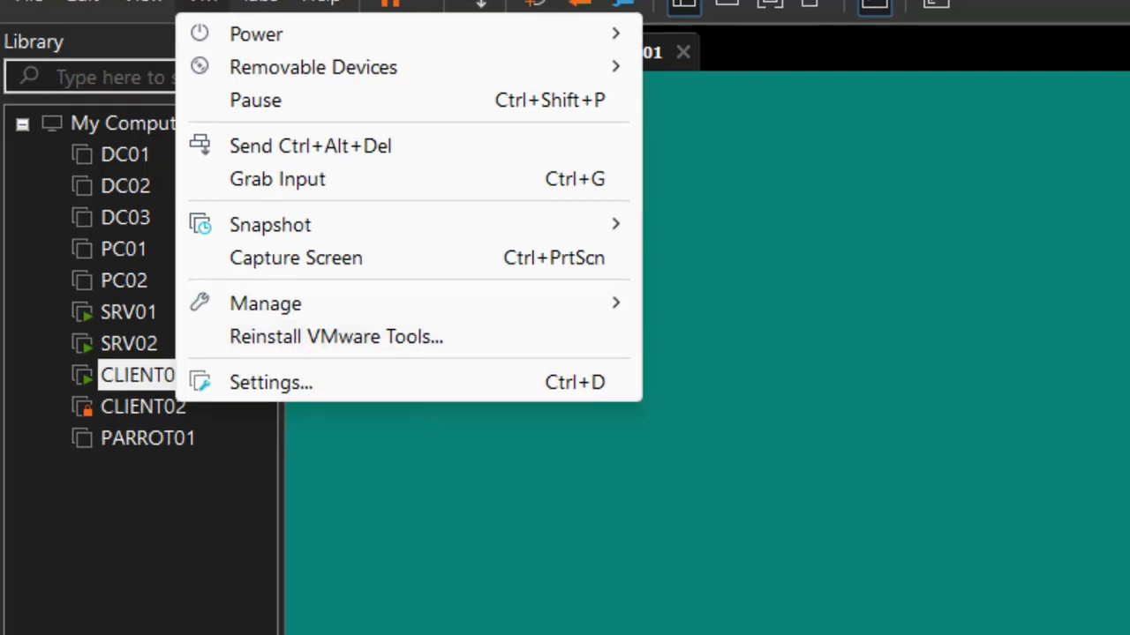
key(Escape)
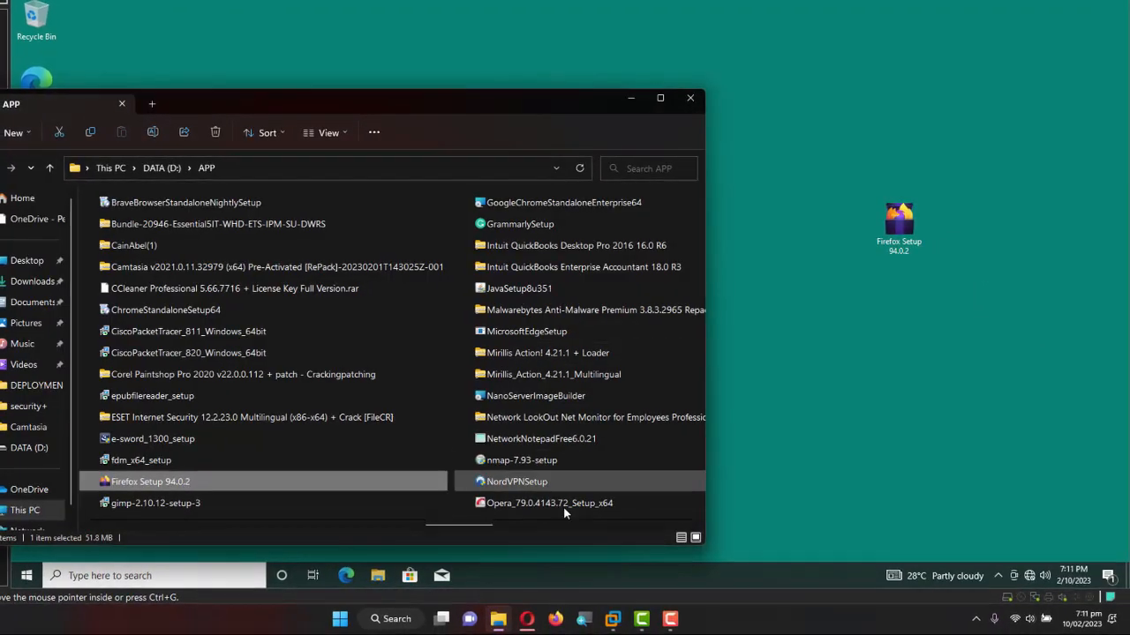
click(576, 527)
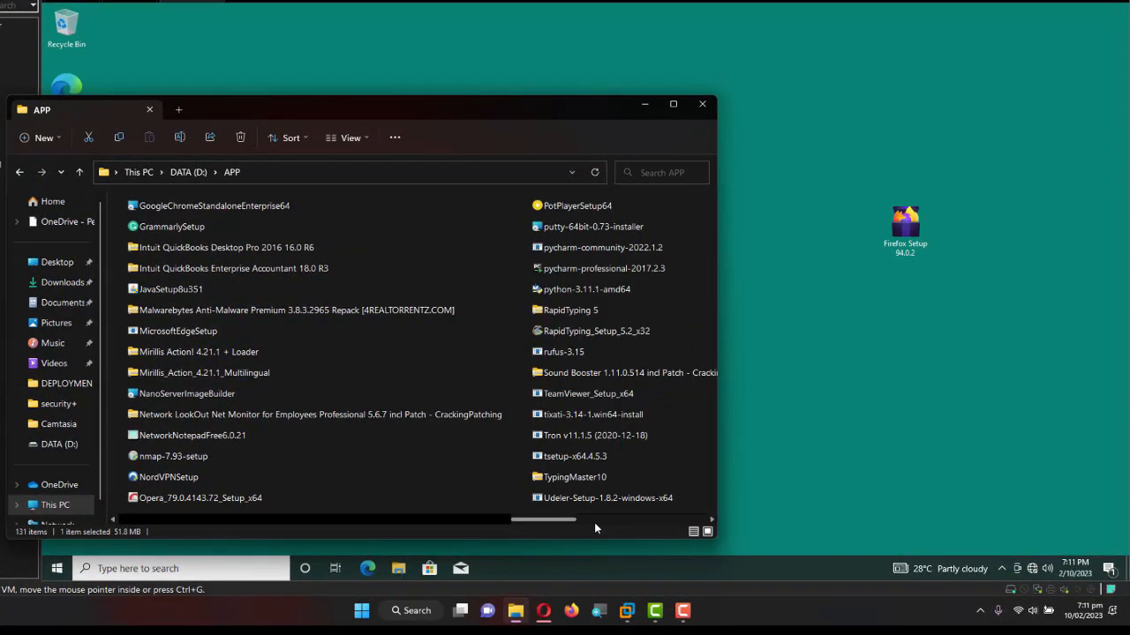
click(585, 210)
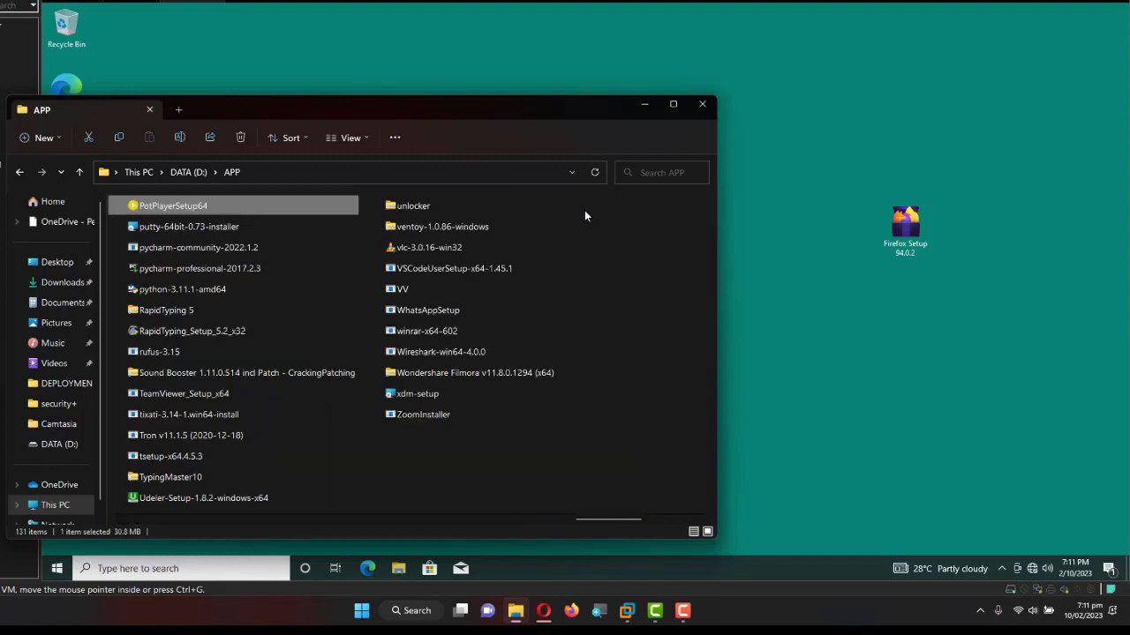
right_click(192, 204)
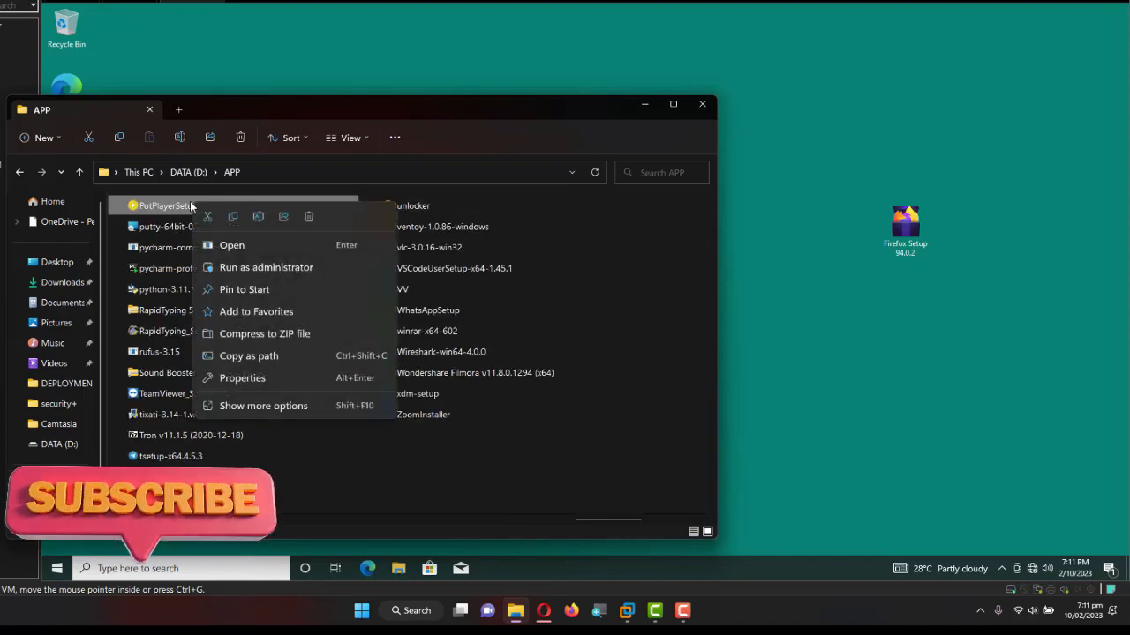
click(231, 246)
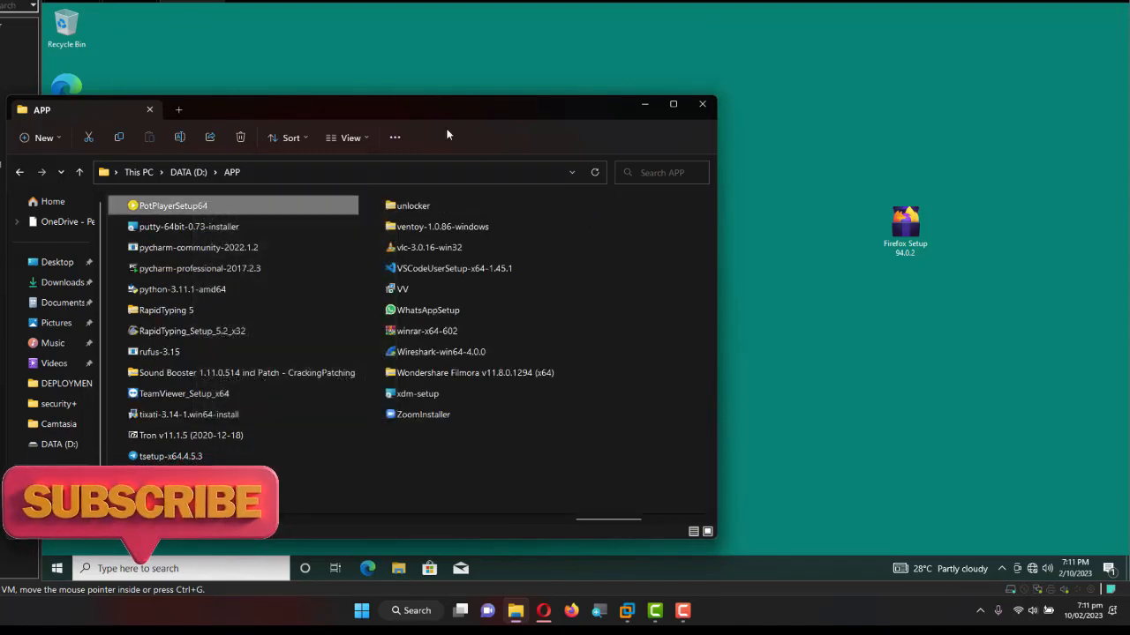
click(702, 105)
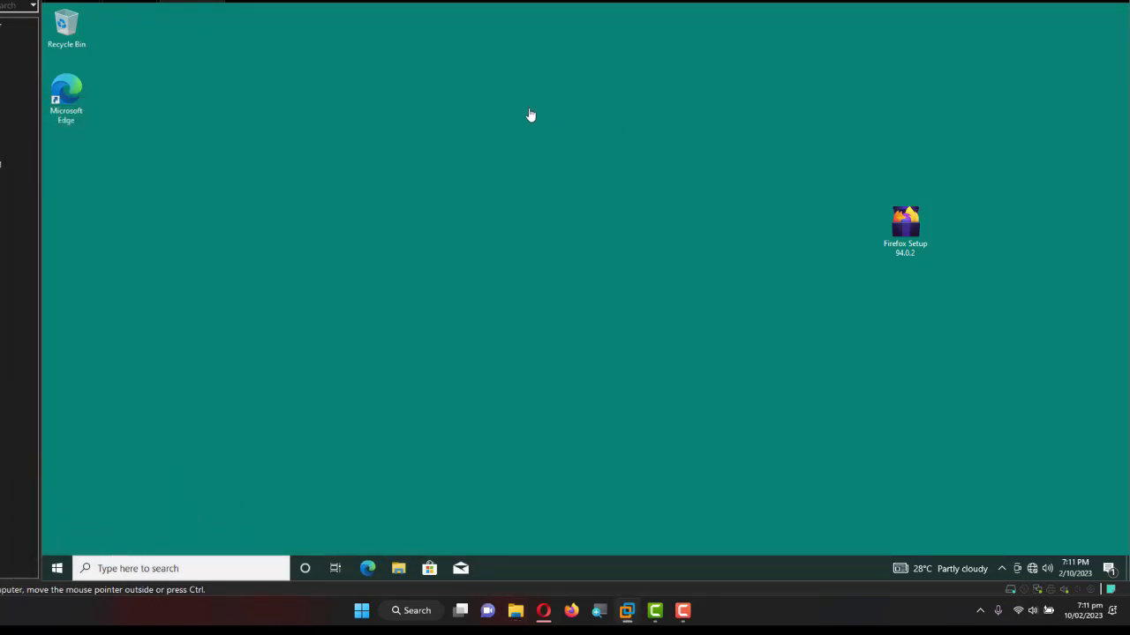
Paste PotPlayerSetup64 onto the desktop and place Firefox Setup just below it.
right_click(531, 114)
key(p)
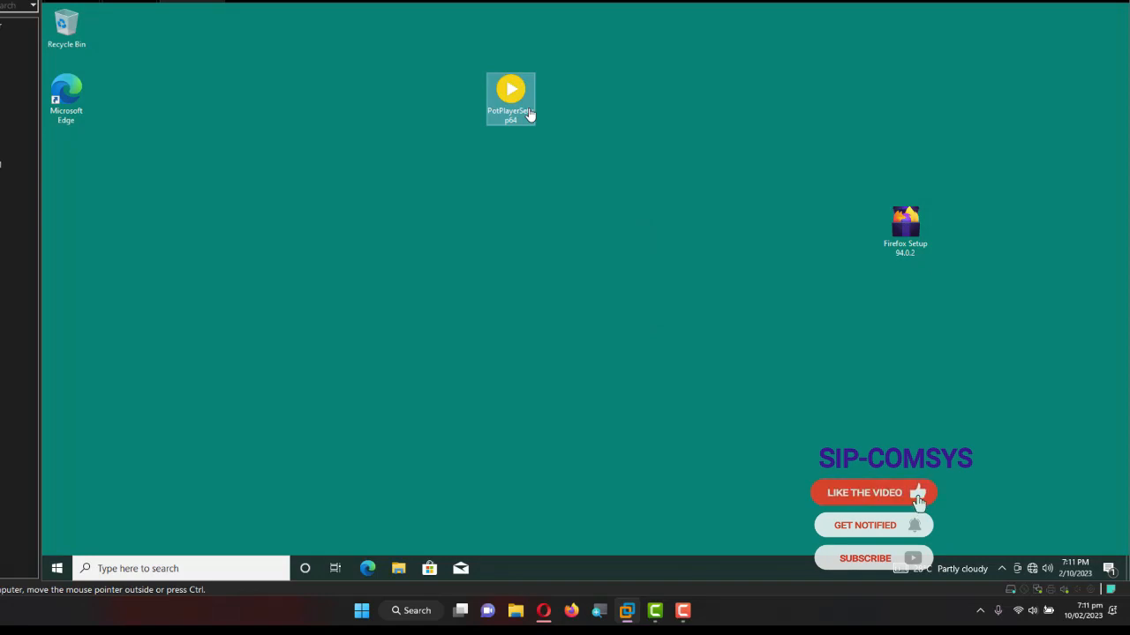
key(Right)
drag(905, 226, 461, 158)
click(520, 168)
mouse_move(538, 125)
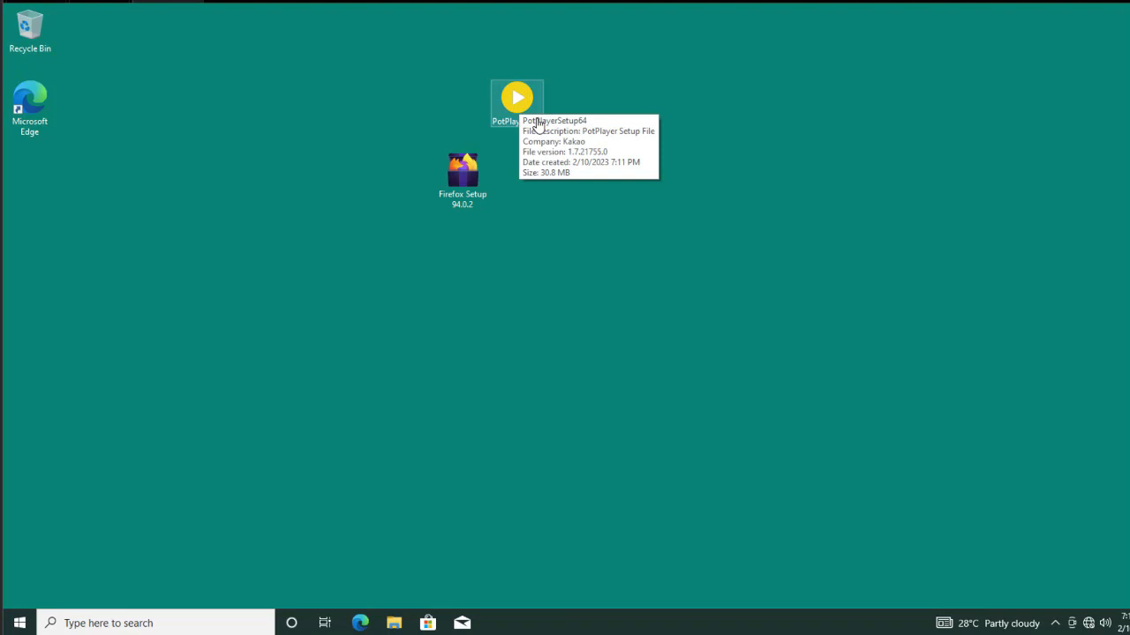
click(538, 125)
Install PotPlayerSetup64 in English with default components, then close the PotPlayer window that opens.
double_click(538, 124)
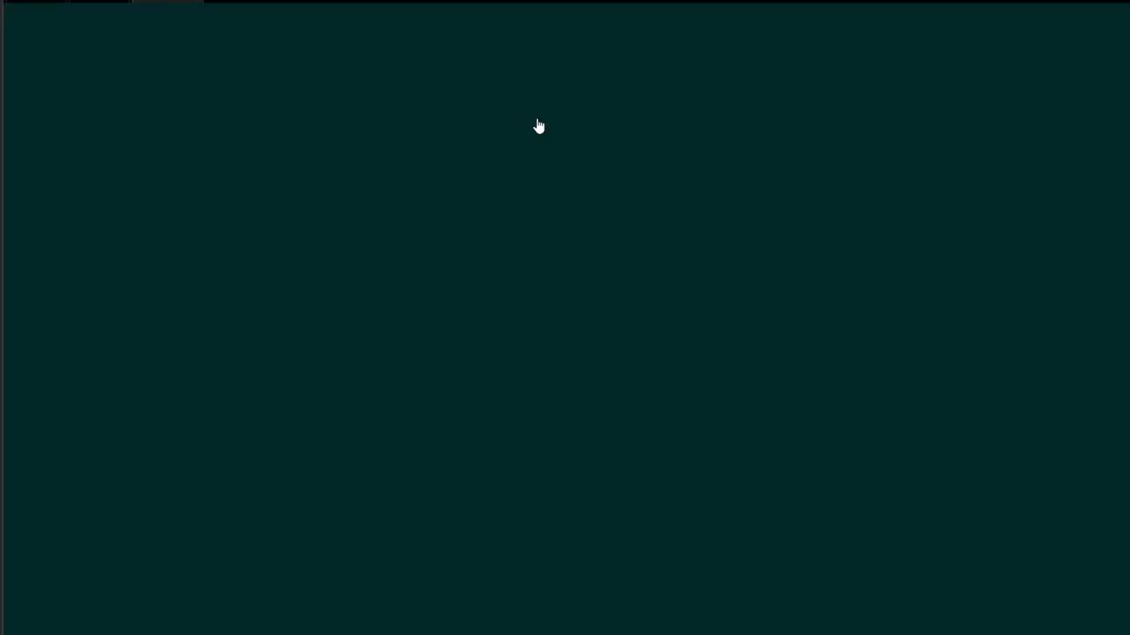
key(Left)
key(Return)
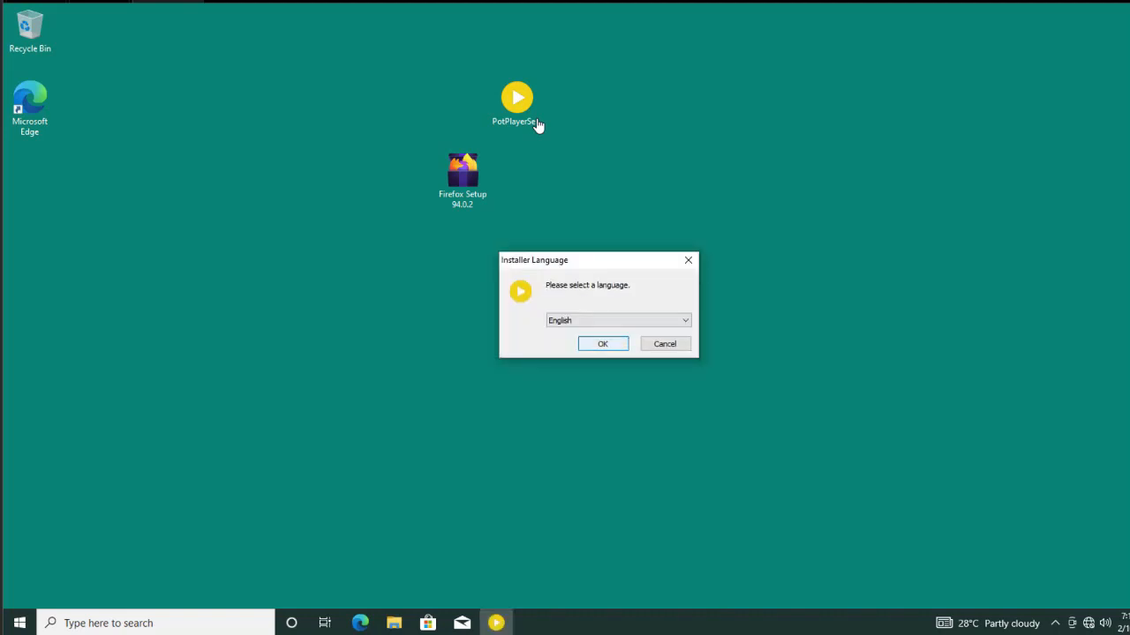
key(Return)
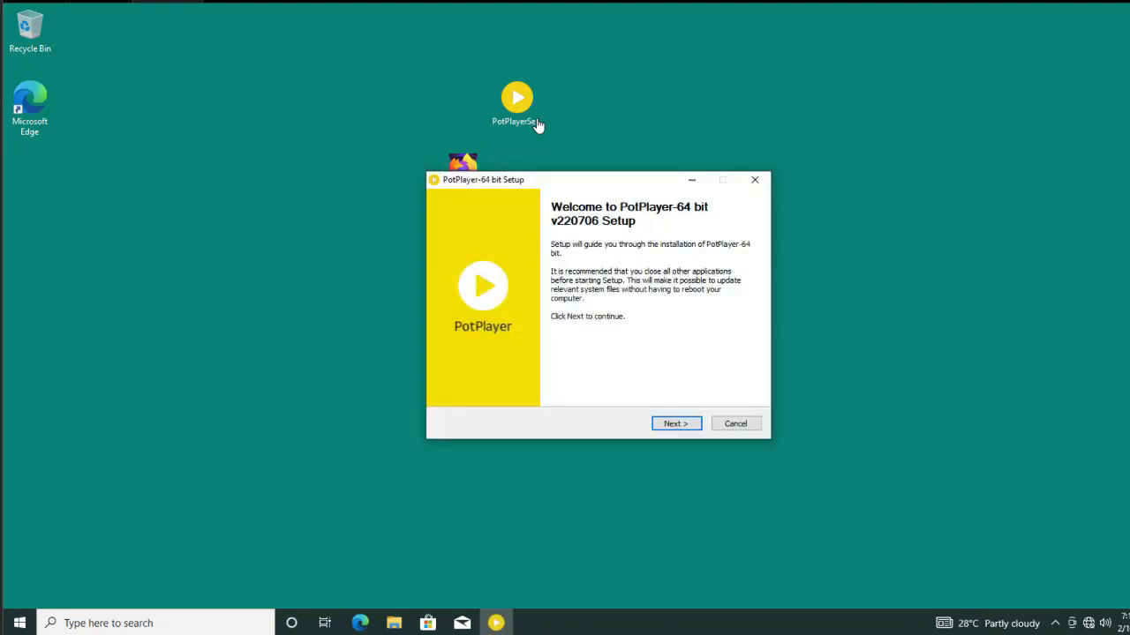
key(Return)
key(Return)
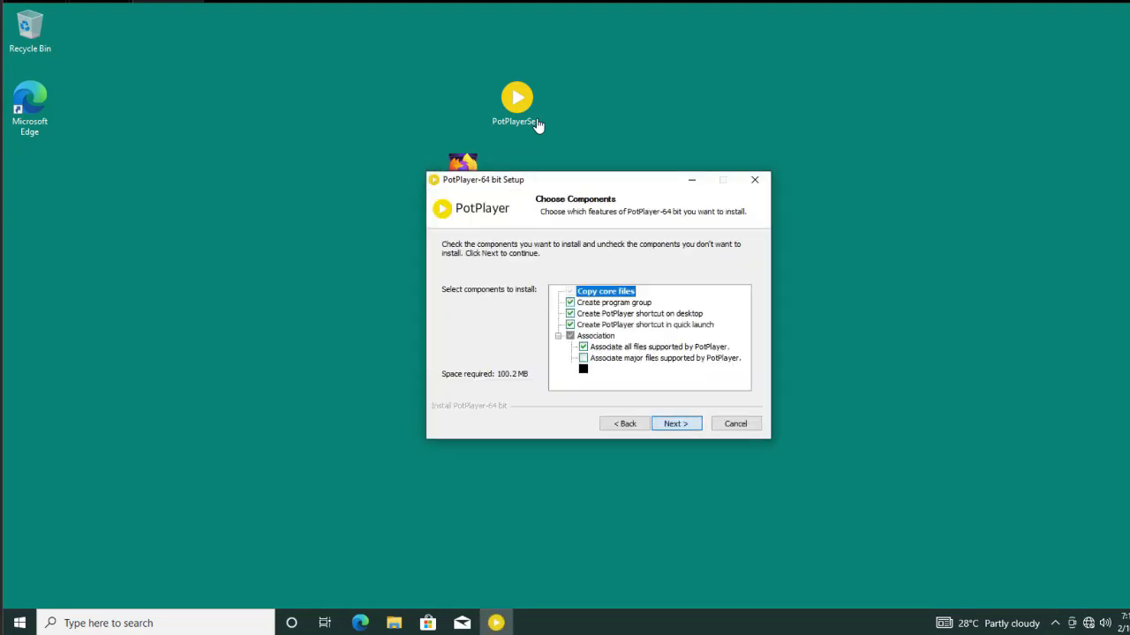
key(Return)
key(Return)
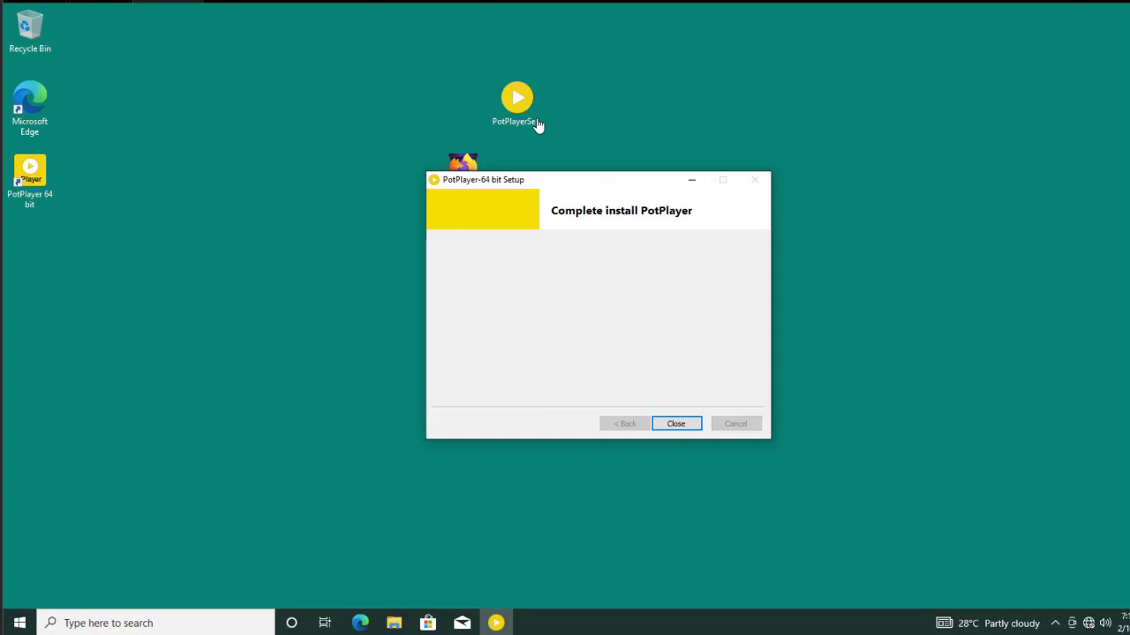
key(Return)
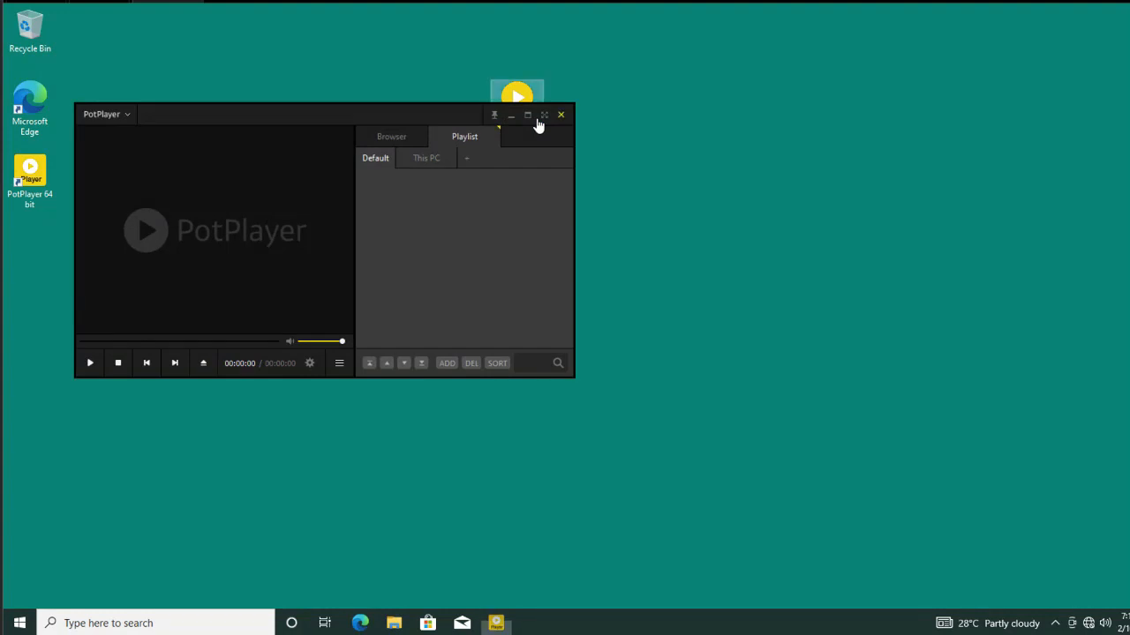
key(alt+F4)
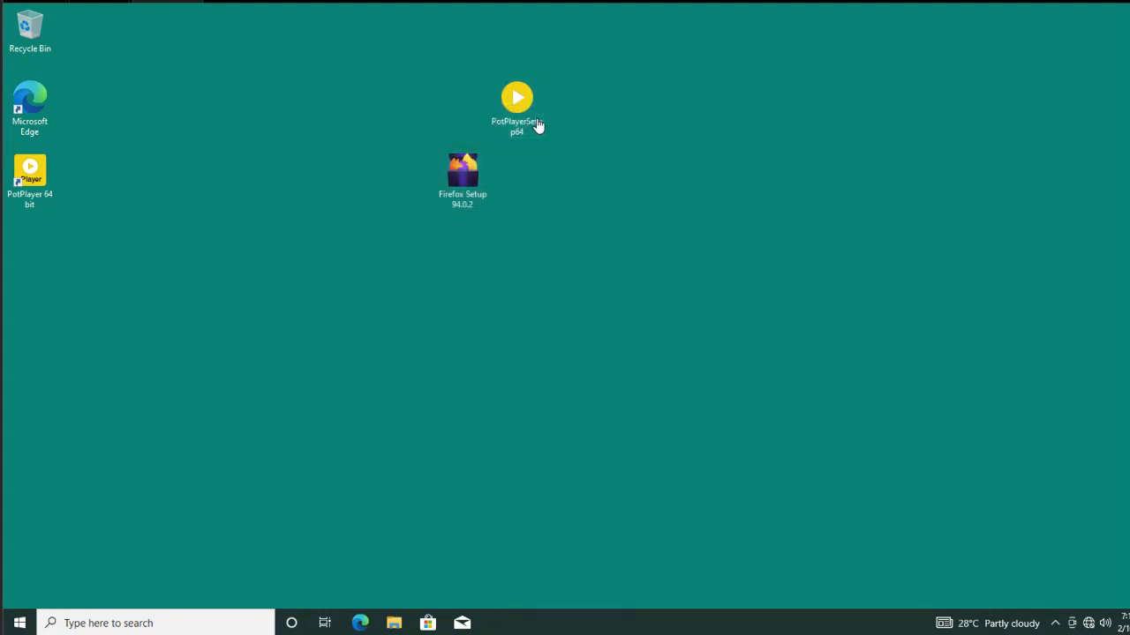
Install Firefox Setup 94.0.2 with the Standard setup and launch Firefox when finished.
key(Down)
key(Return)
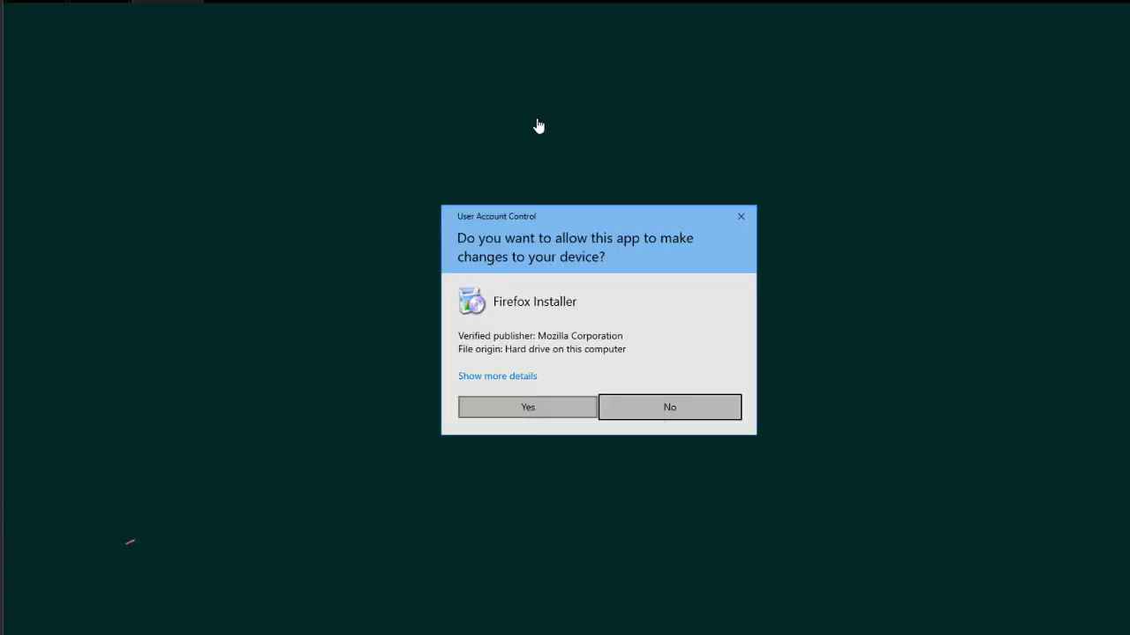
key(alt+y)
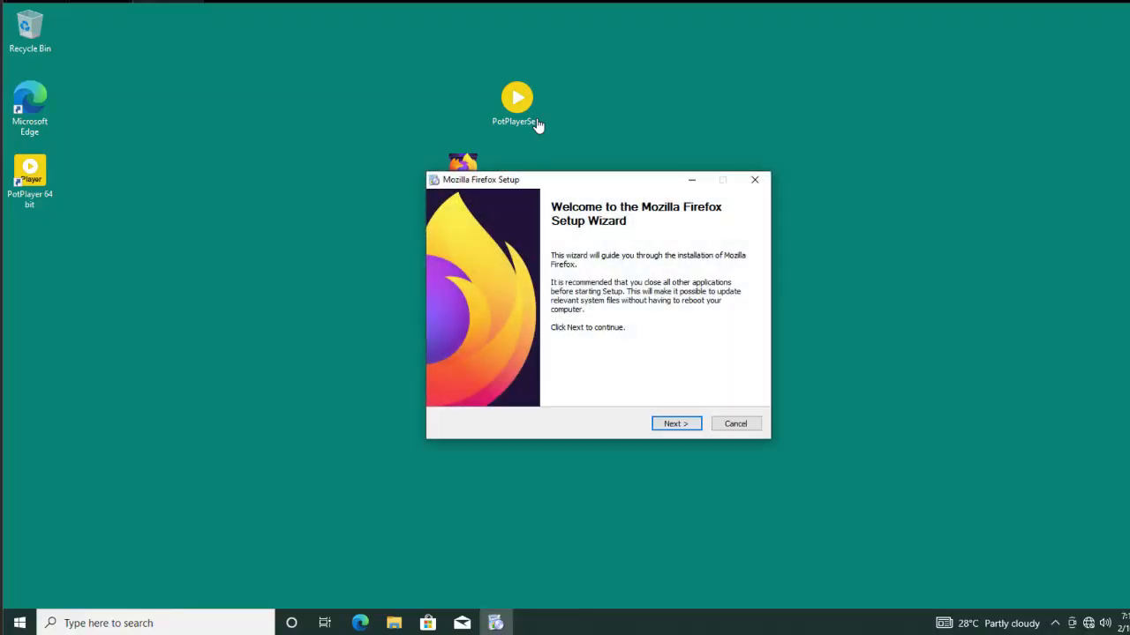
key(Return)
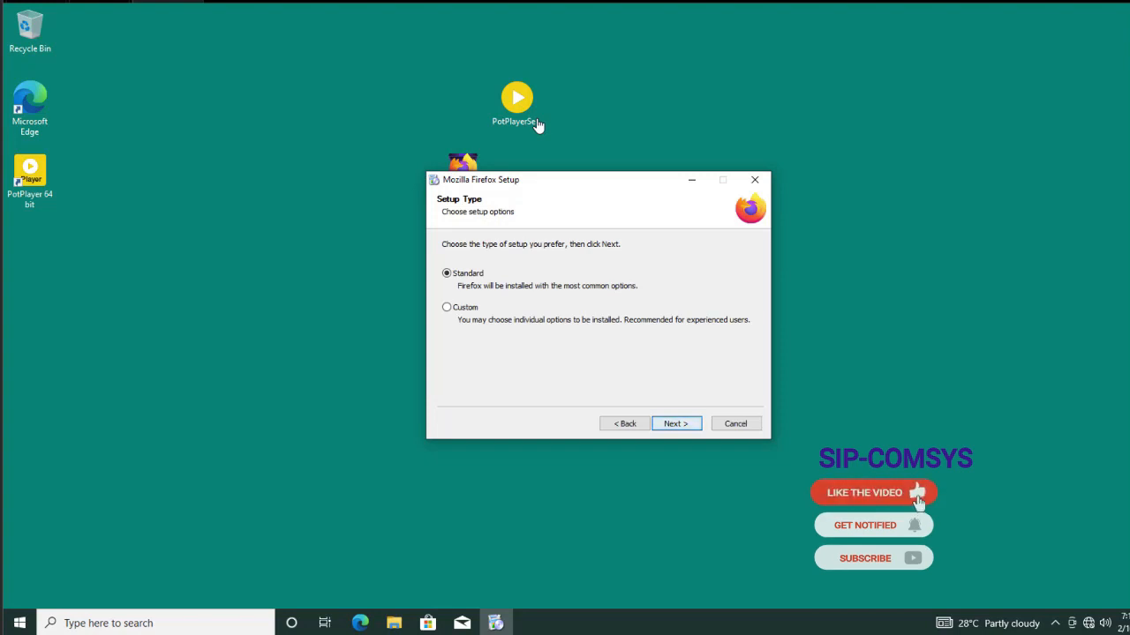
key(Return)
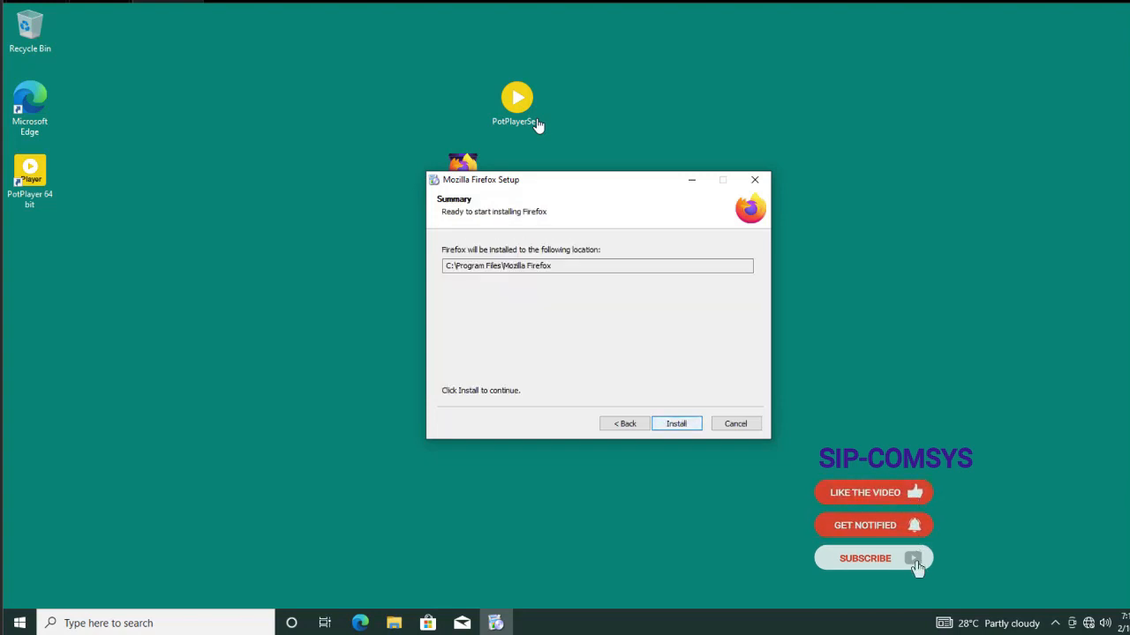
key(Return)
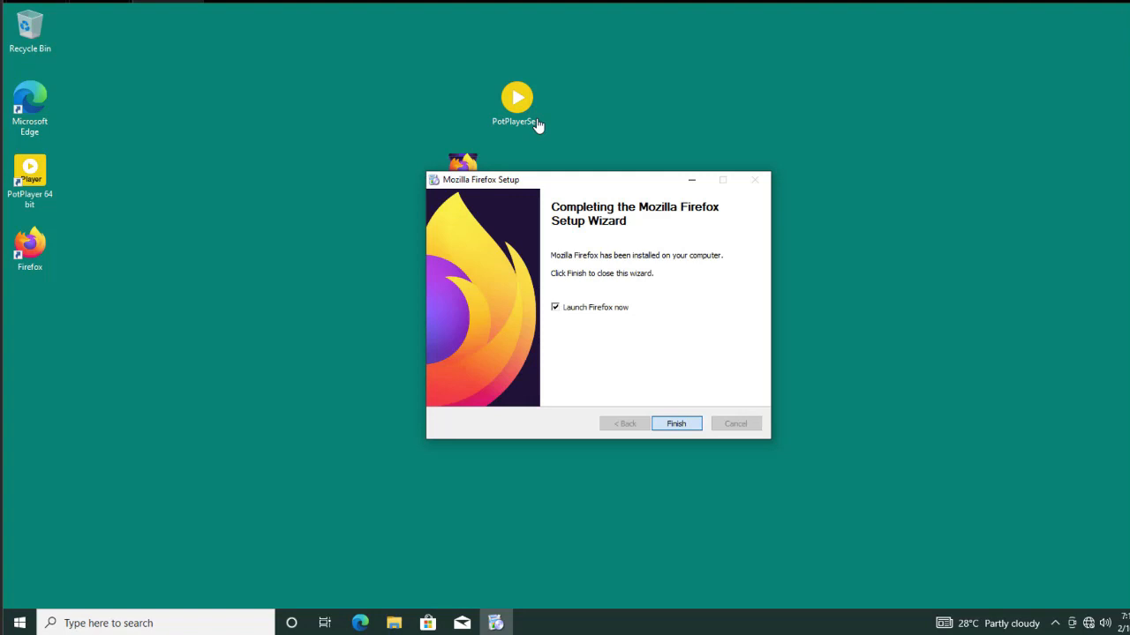
key(Return)
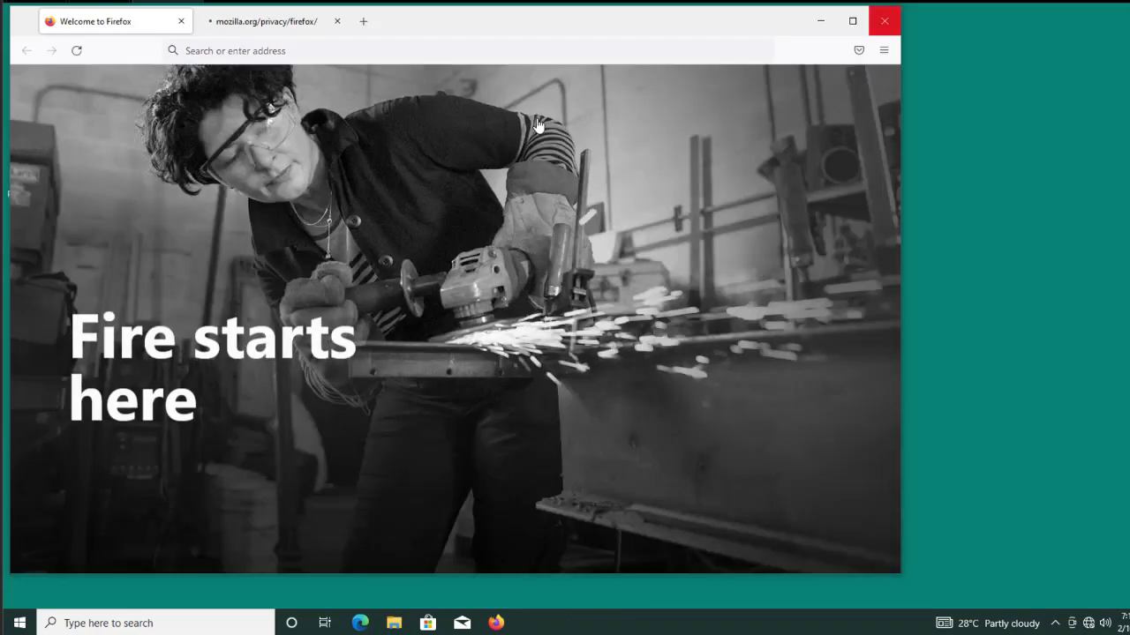
Close Firefox, delete the PotPlayer and Firefox setup files, and select the Recycle Bin.
key(alt+F4)
drag(444, 76, 595, 209)
right_click(451, 200)
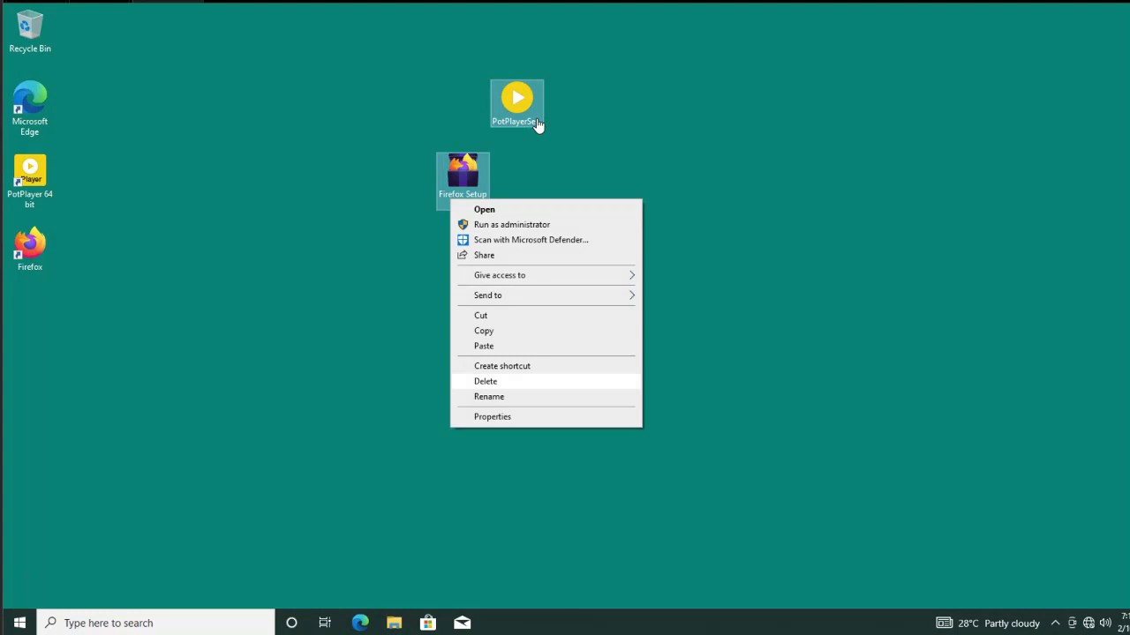
click(485, 381)
click(29, 29)
right_click(25, 38)
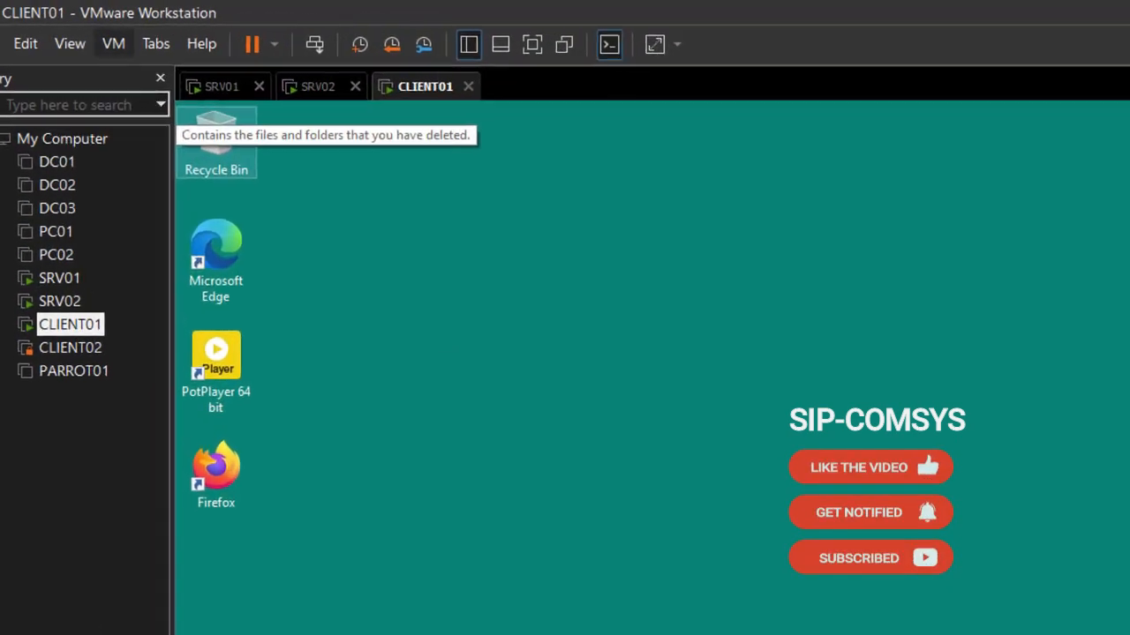
Add a new 60 GB SCSI disk, CLIENT01-2.vmdk, stored as a single file, in CLIENT01's settings.
click(113, 43)
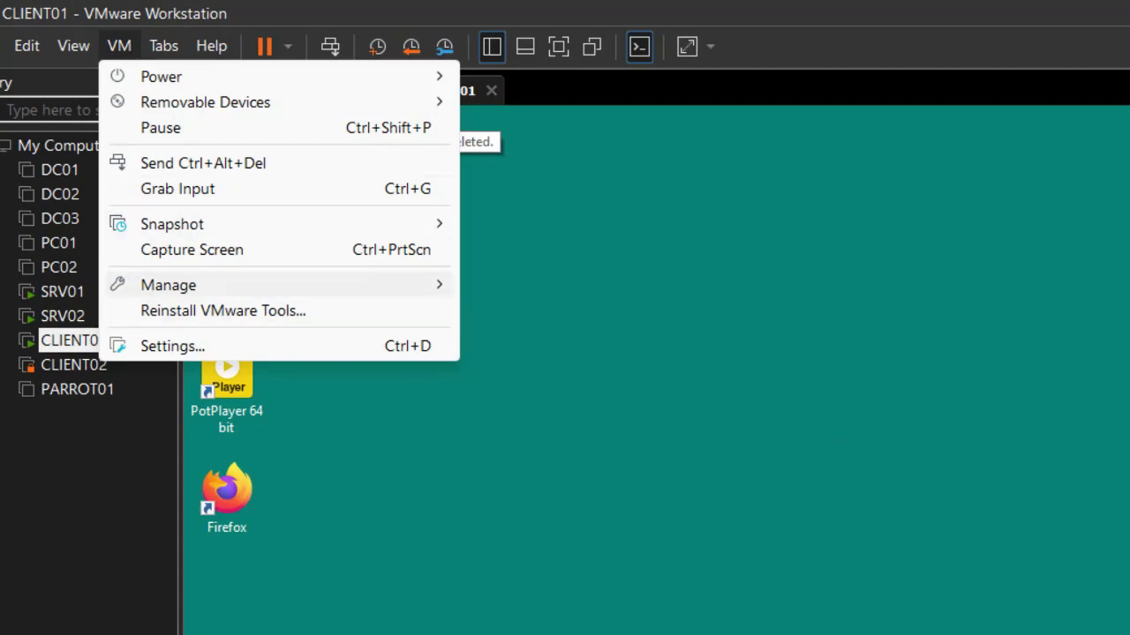
click(172, 346)
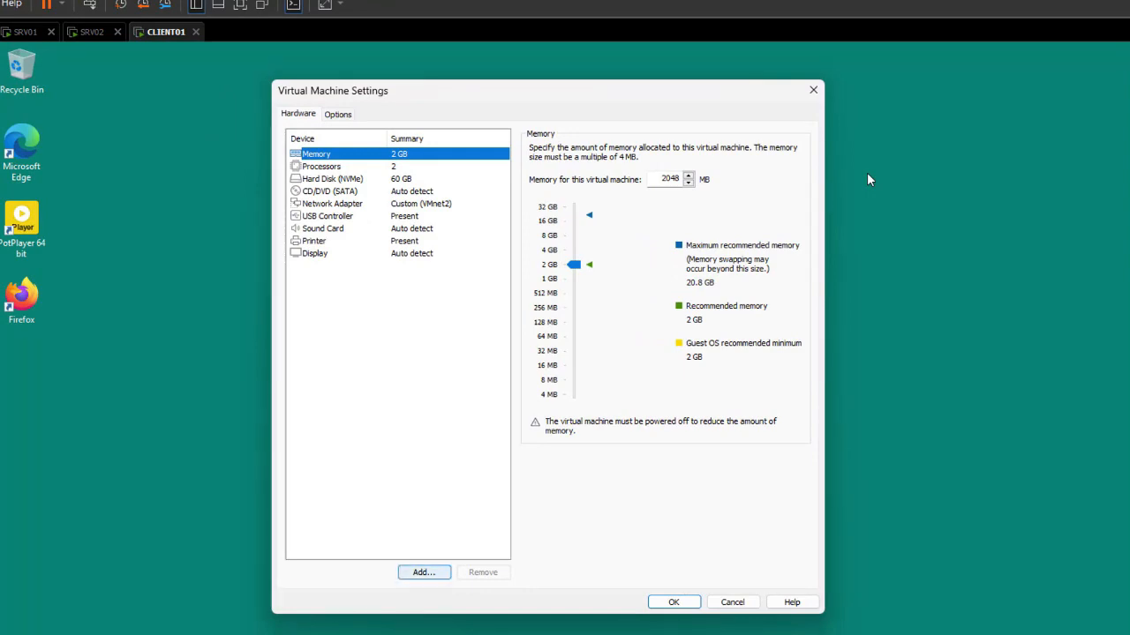
key(alt+a)
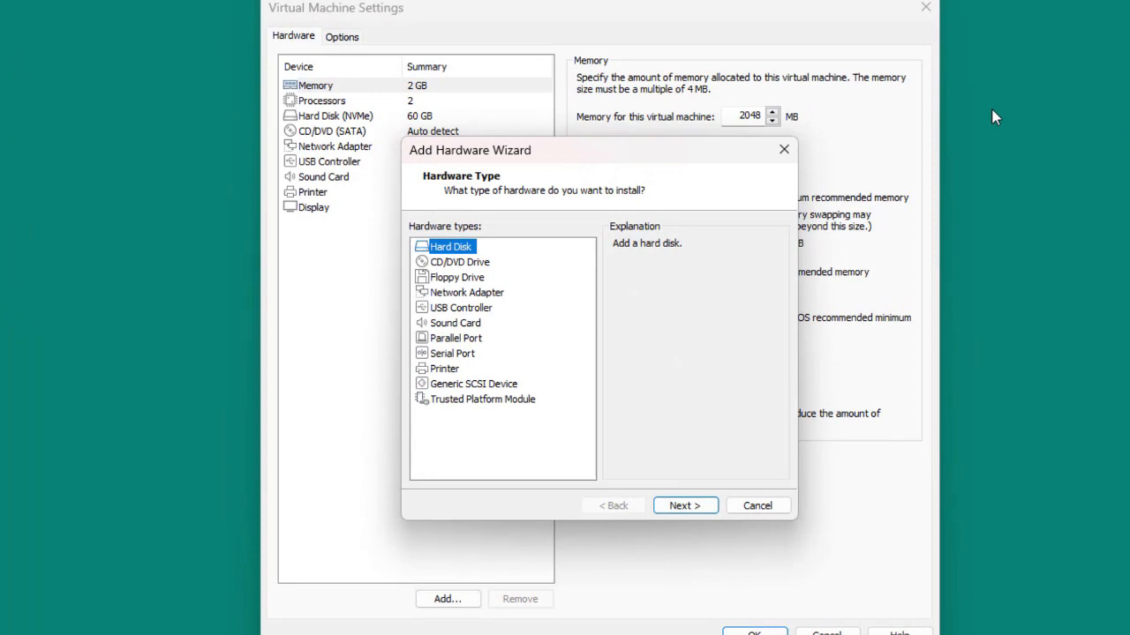
key(Return)
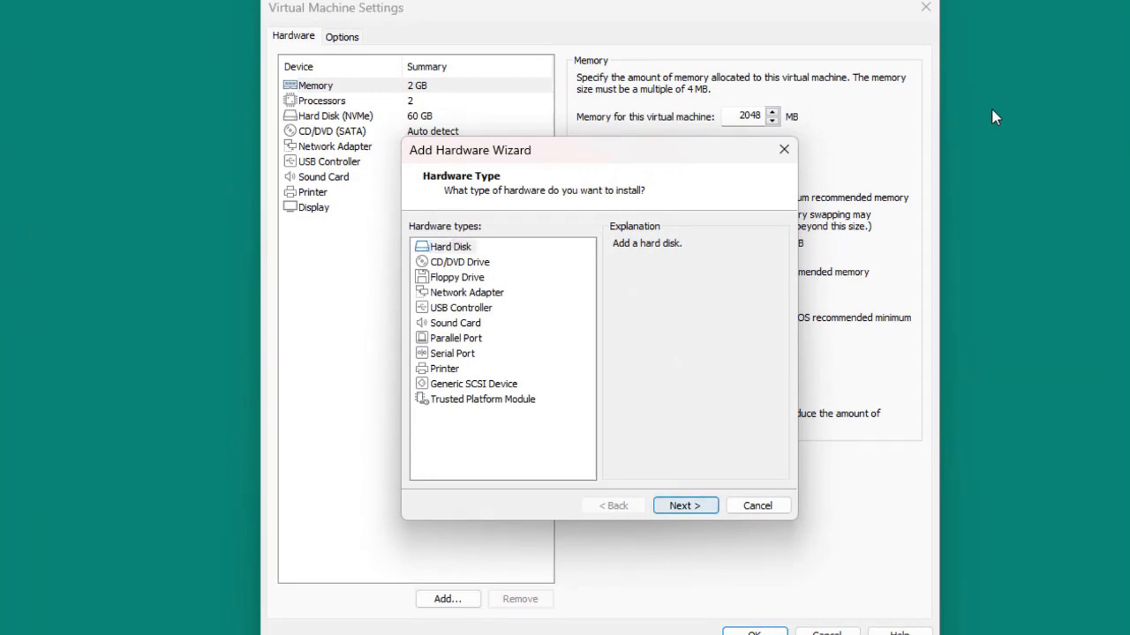
key(Return)
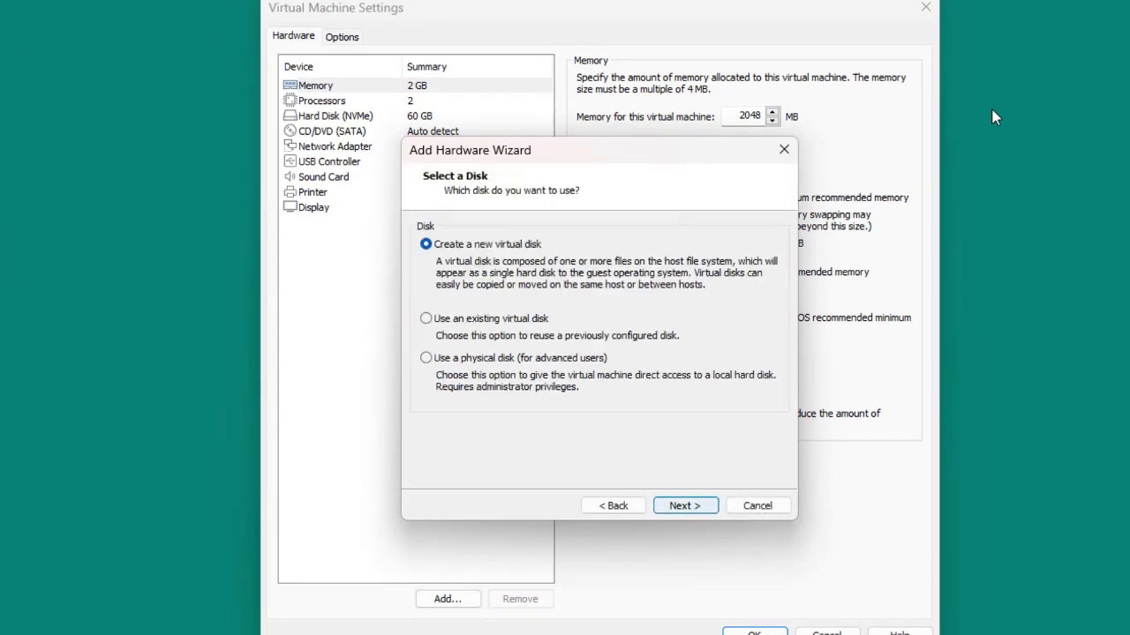
key(Return)
key(Tab)
key(Tab)
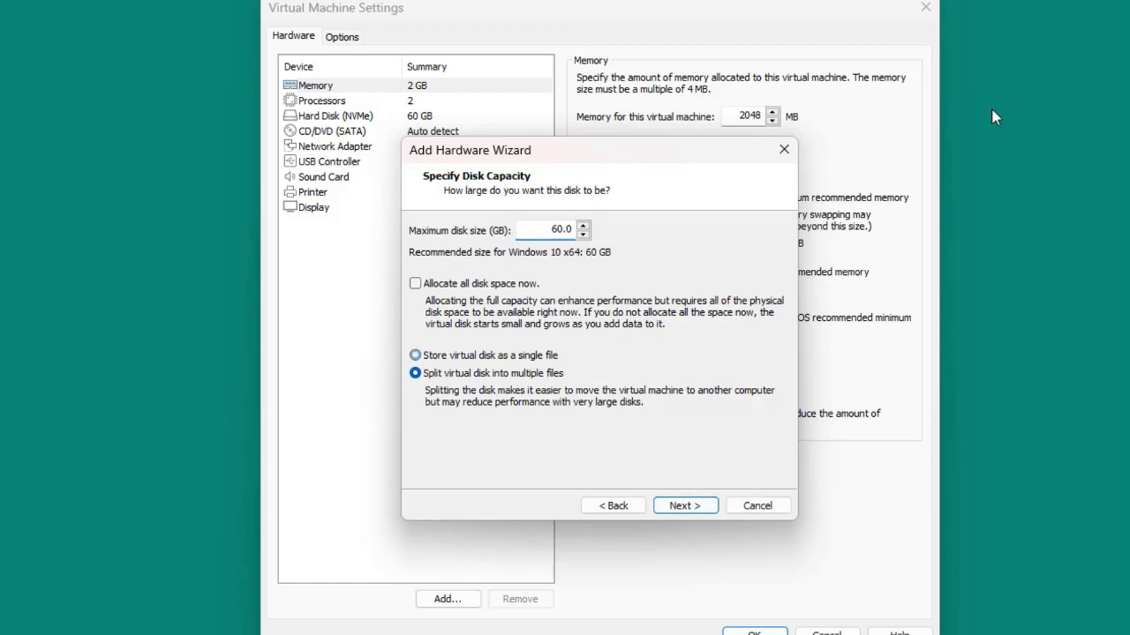
key(Up)
key(Return)
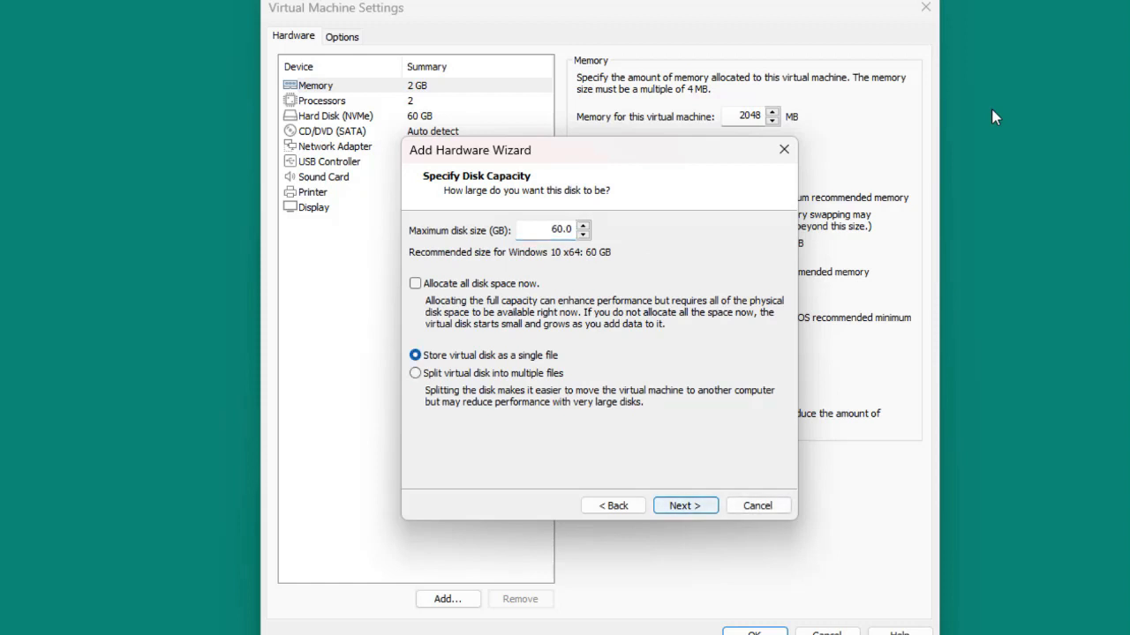
key(Return)
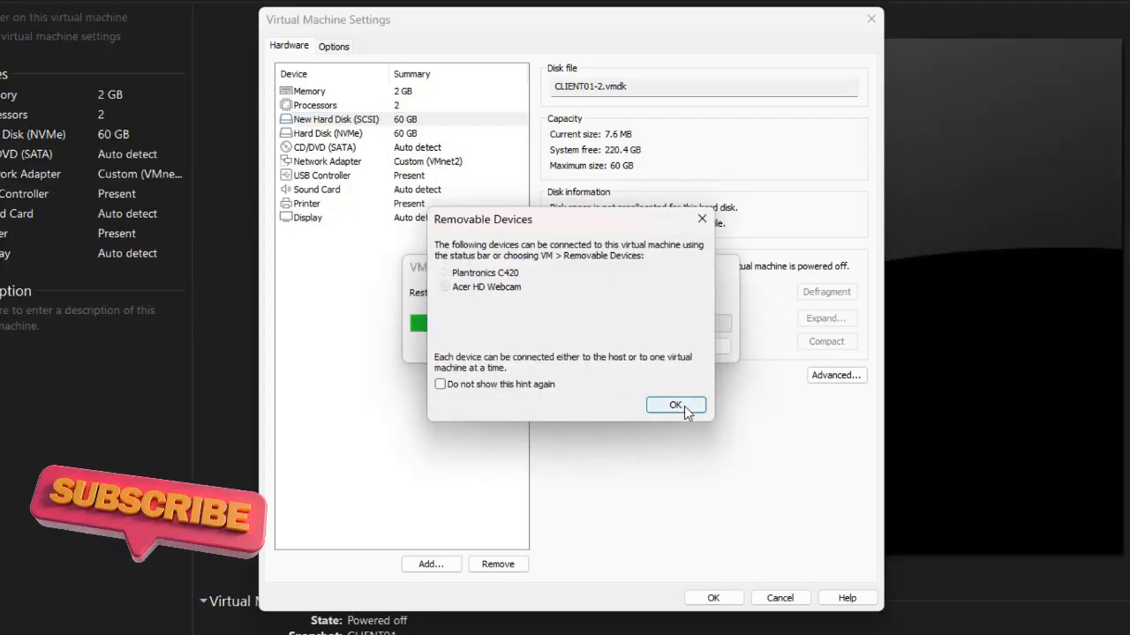
click(684, 410)
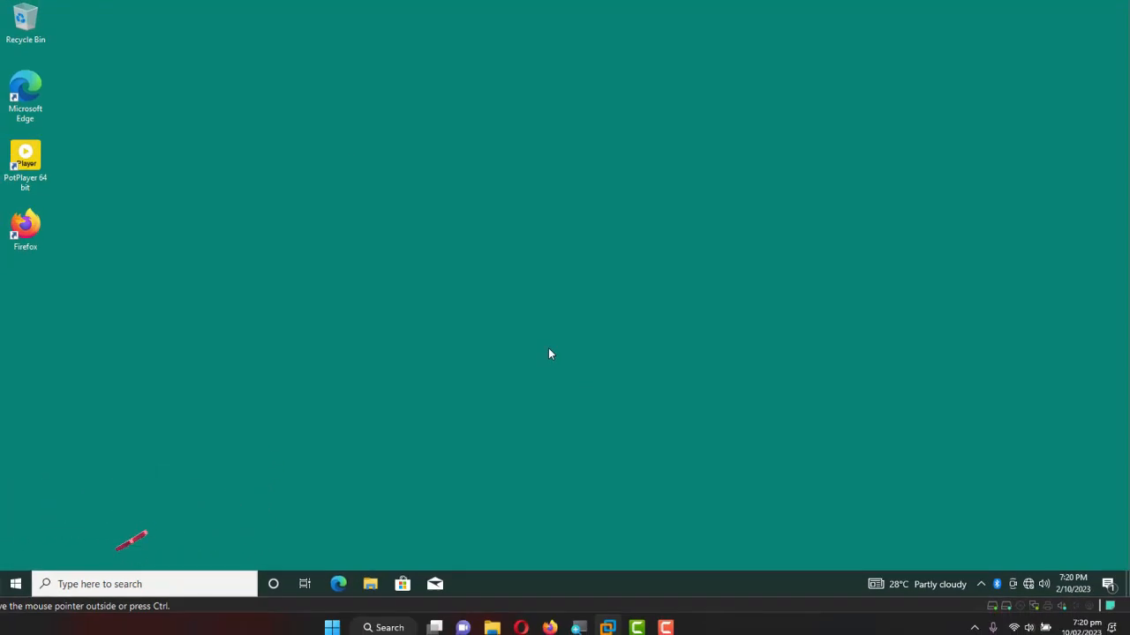
Refresh the desktop, open Disk Management and initialise Disk 1 as GPT.
right_click(137, 126)
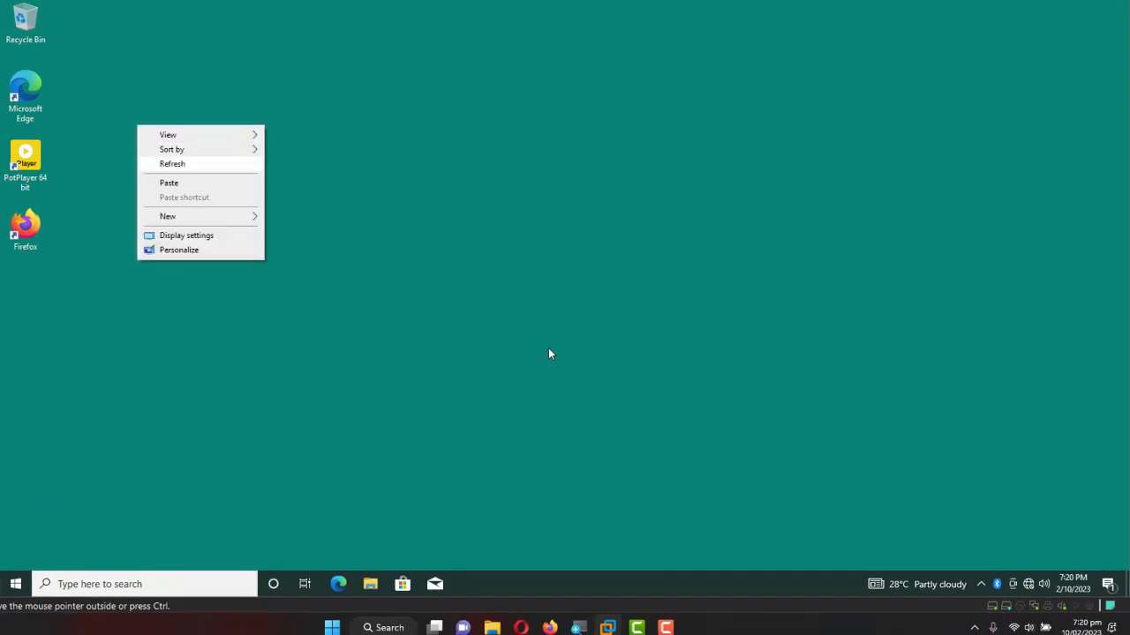
click(168, 164)
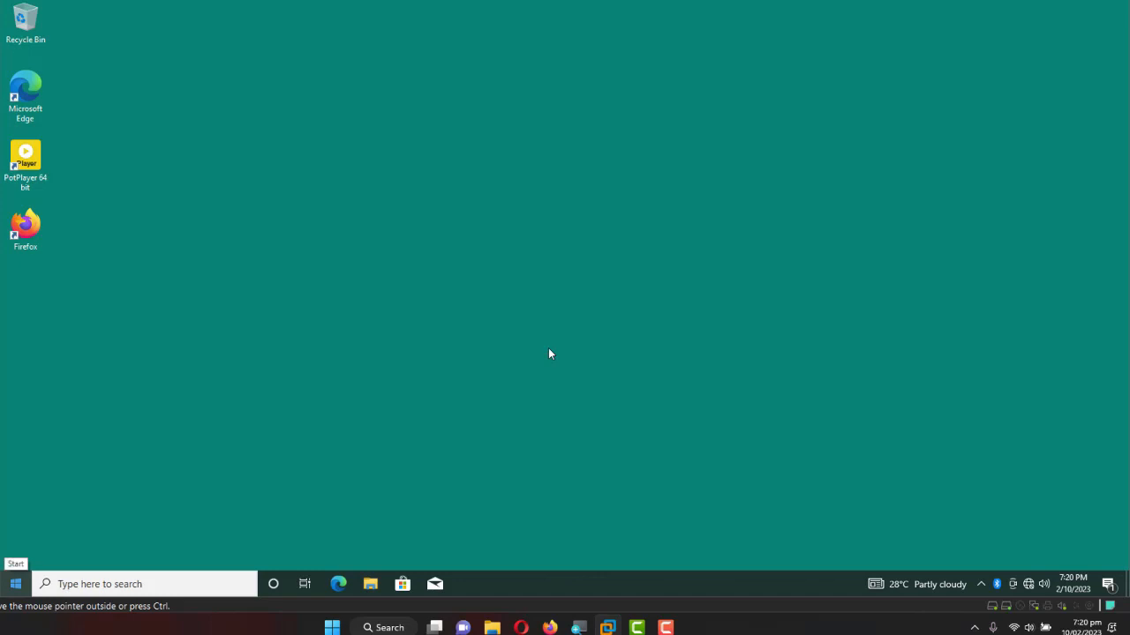
key(super+x)
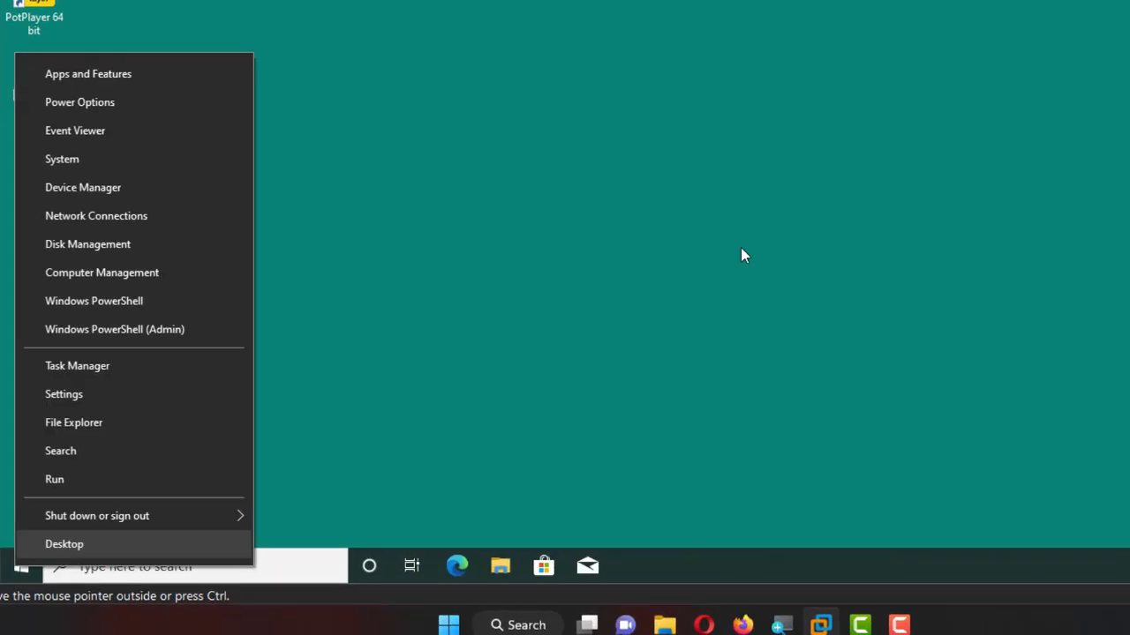
key(Up)
key(Up)
key(Down)
key(Return)
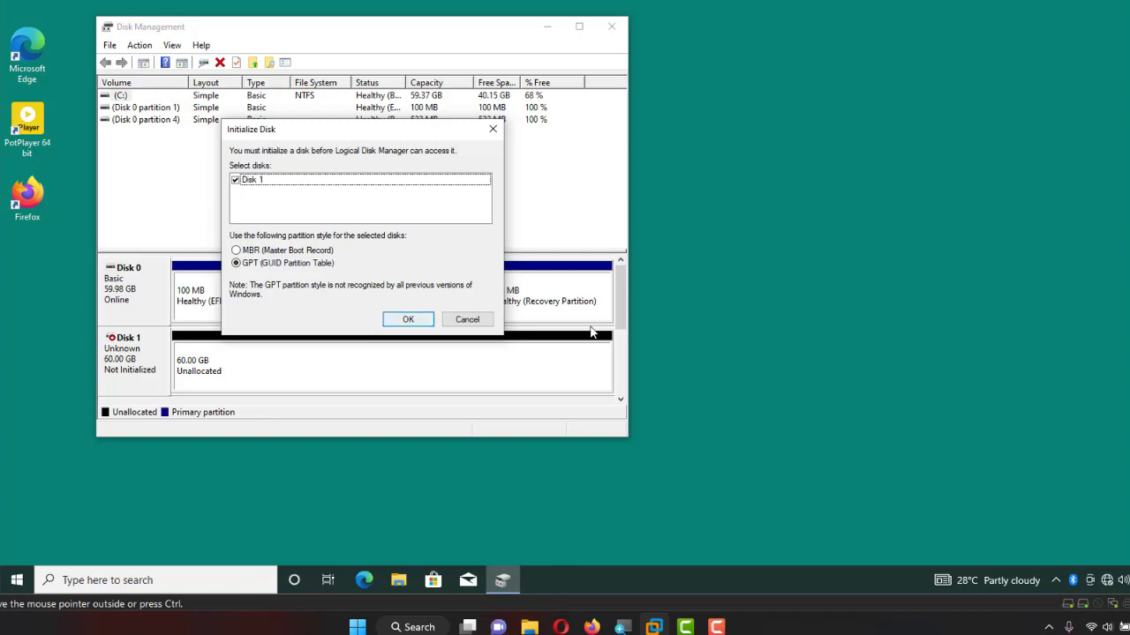
key(Return)
Create a full-size 61422 MB NTFS simple volume on Disk 1 as drive E: labelled 'capture'.
right_click(262, 362)
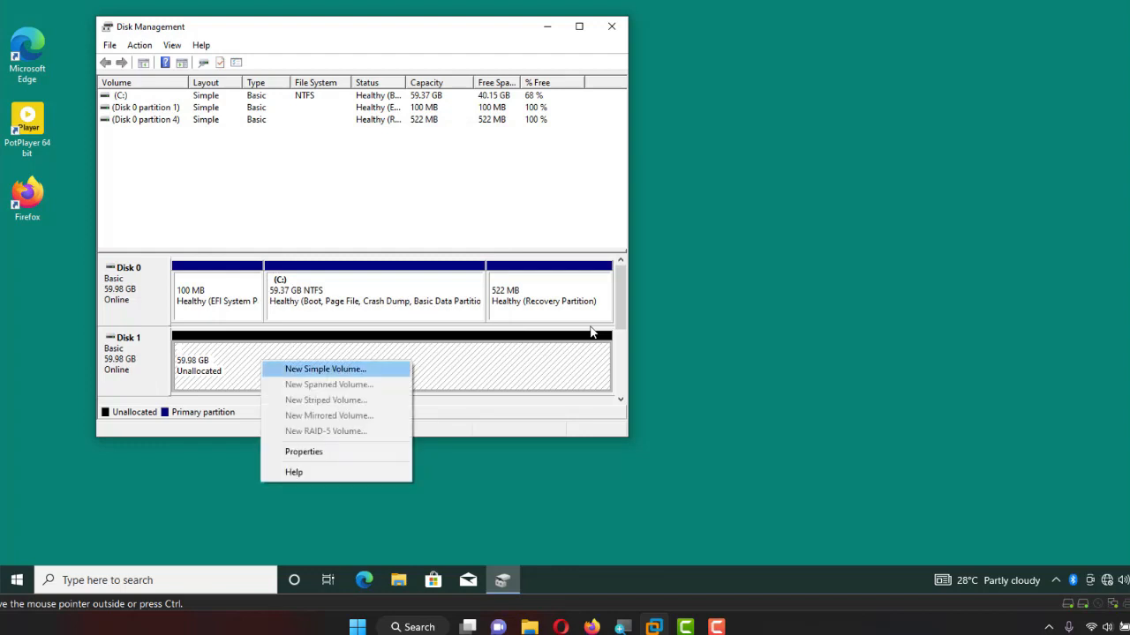
key(Return)
key(Return)
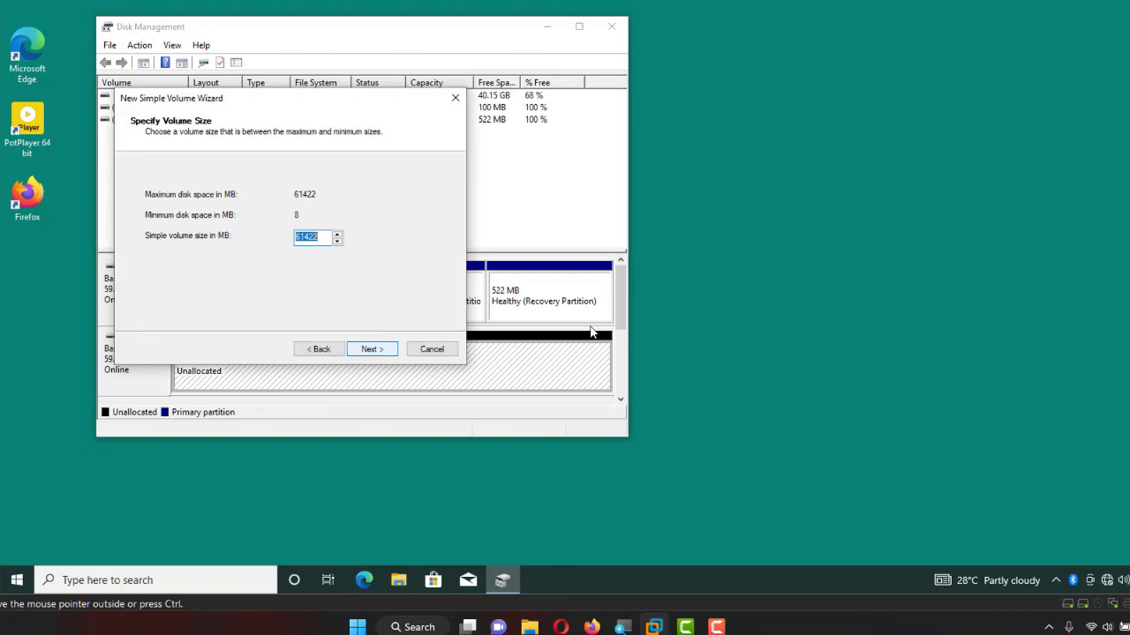
key(Return)
key(Return)
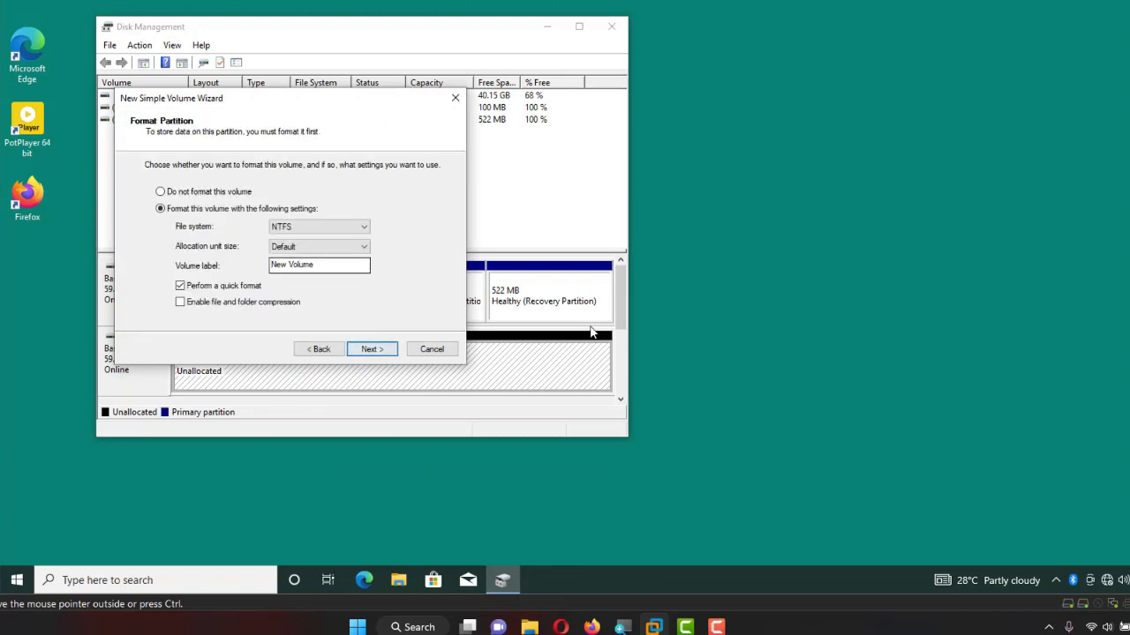
key(Return)
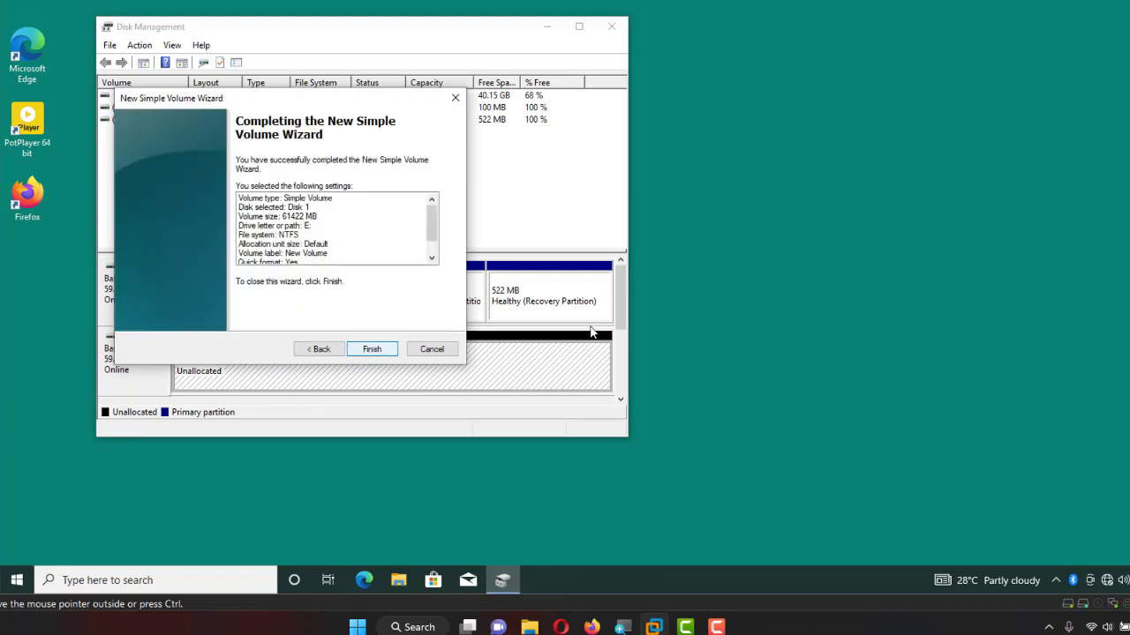
key(Left)
key(Return)
key(Tab)
key(Tab)
key(Tab)
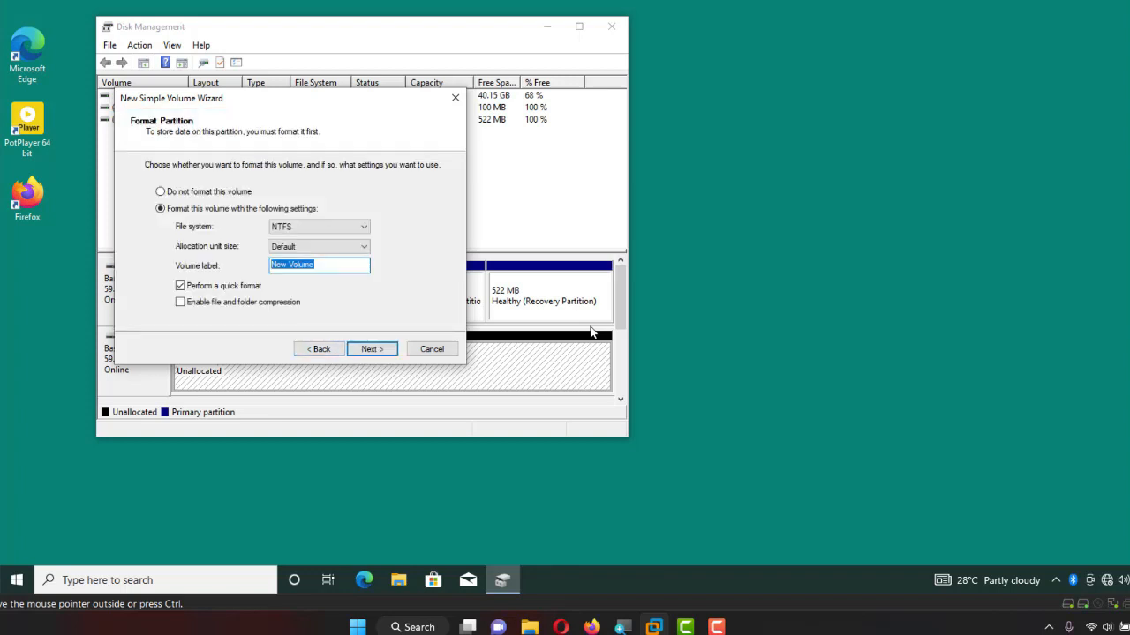
text(capture)
key(Return)
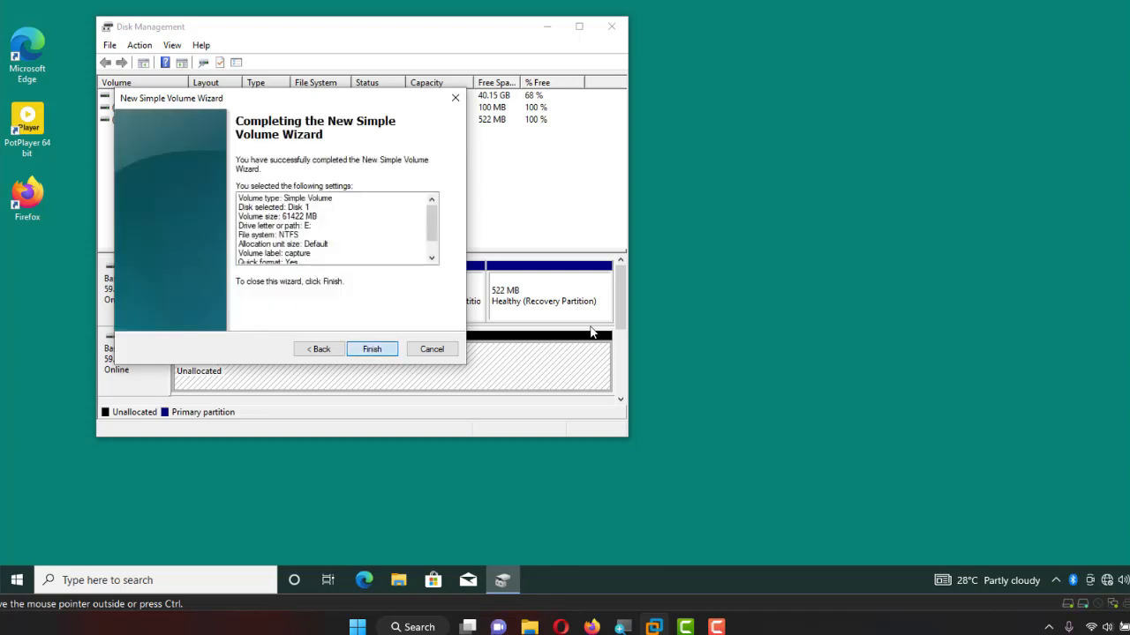
key(Return)
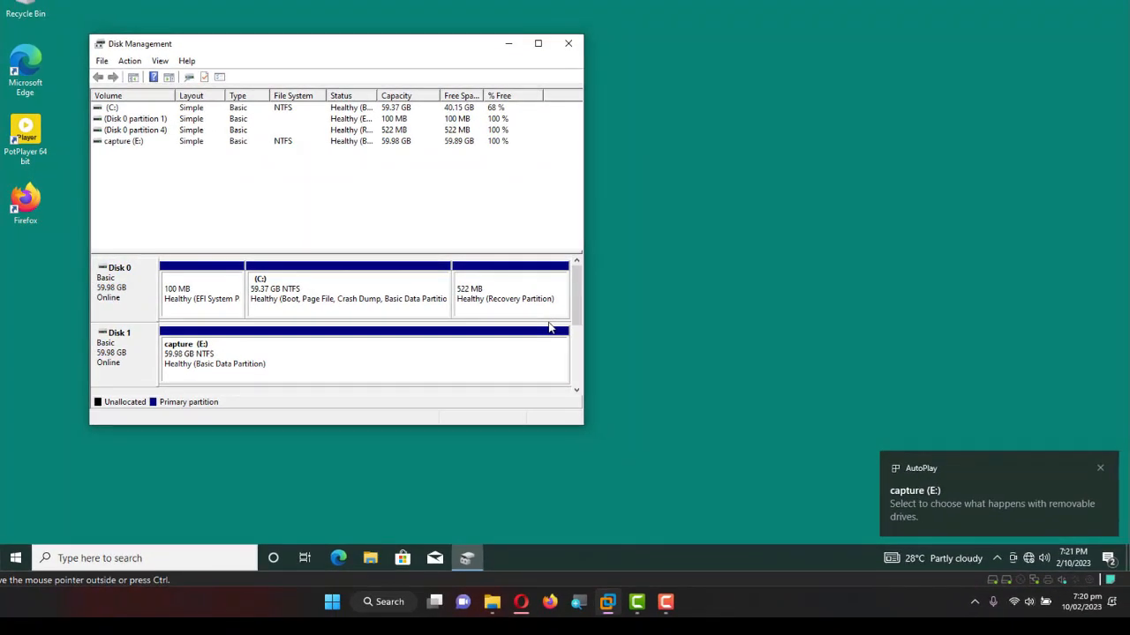
Close Disk Management and open the Windows folder on Local Disk (C:) in File Explorer.
click(569, 43)
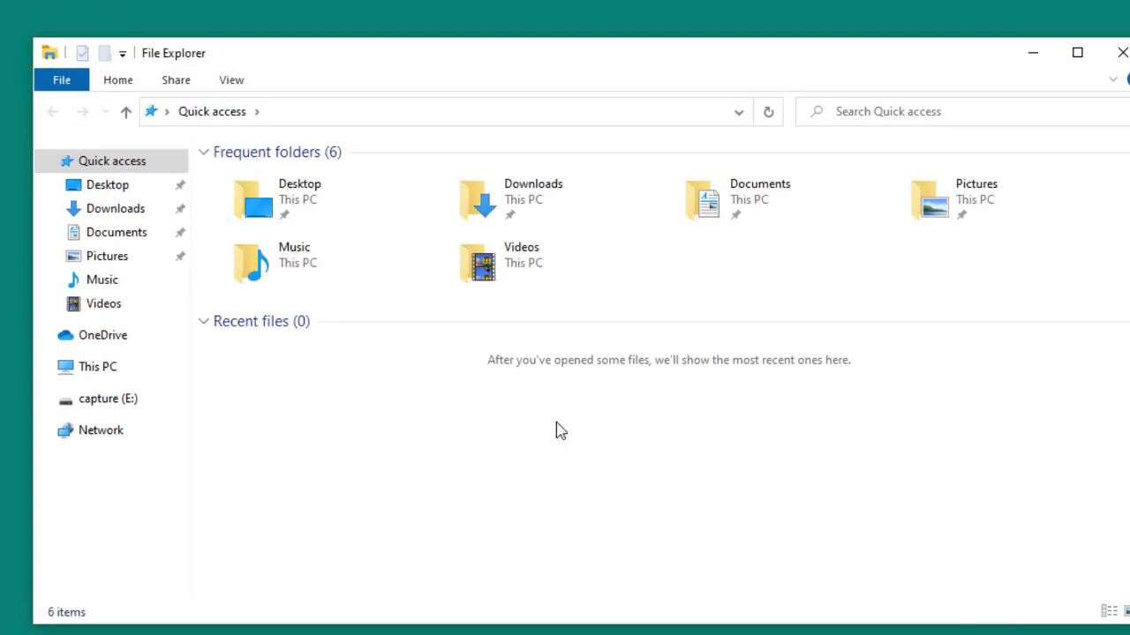
key(End)
key(Up)
key(Up)
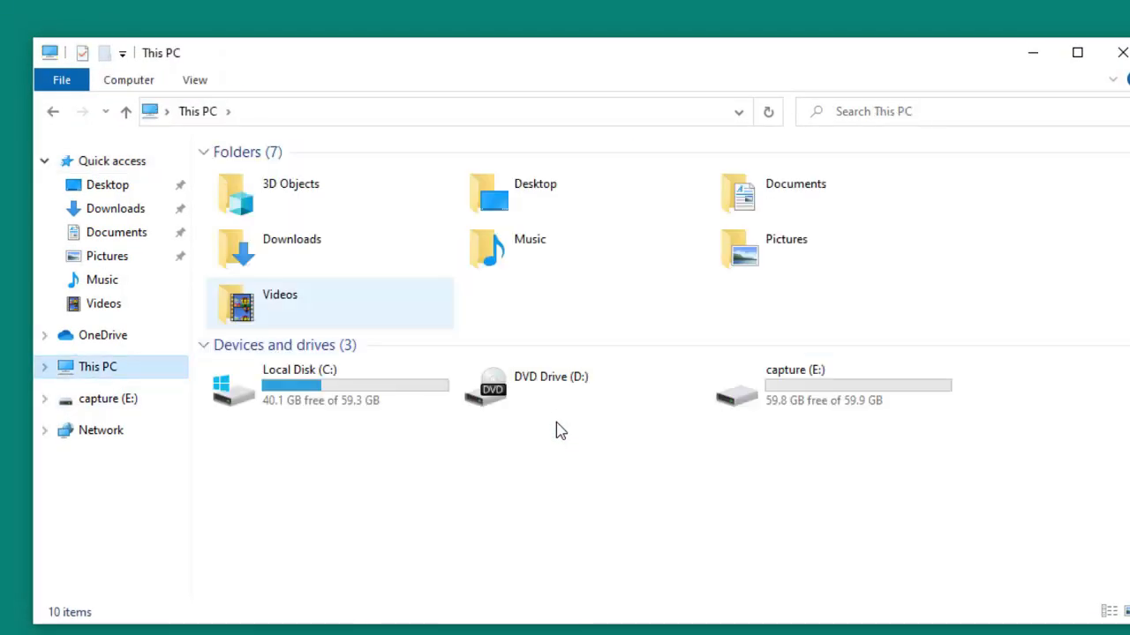
key(Down)
key(Left)
key(Return)
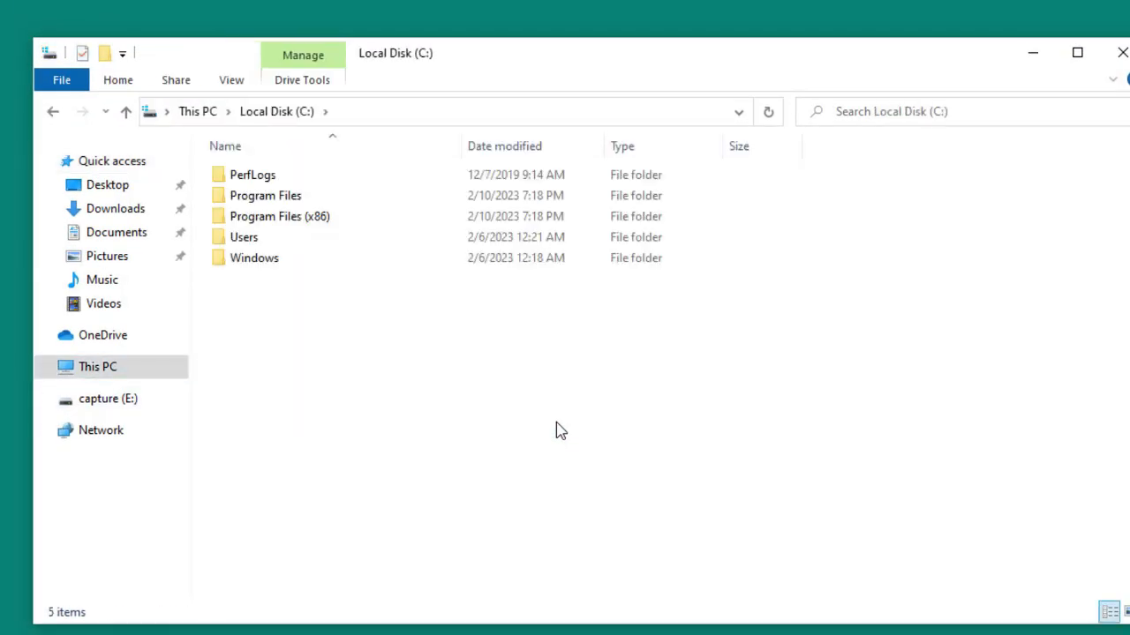
key(End)
key(Return)
Go into System32\Sysprep and launch the sysprep application.
key(Down)
key(Down)
key(Down)
key(Down)
key(Down)
key(Down)
key(Down)
key(Down)
key(Down)
key(Down)
key(Down)
key(Down)
key(Down)
key(Down)
key(Down)
key(Down)
key(Down)
key(Down)
key(Down)
key(Down)
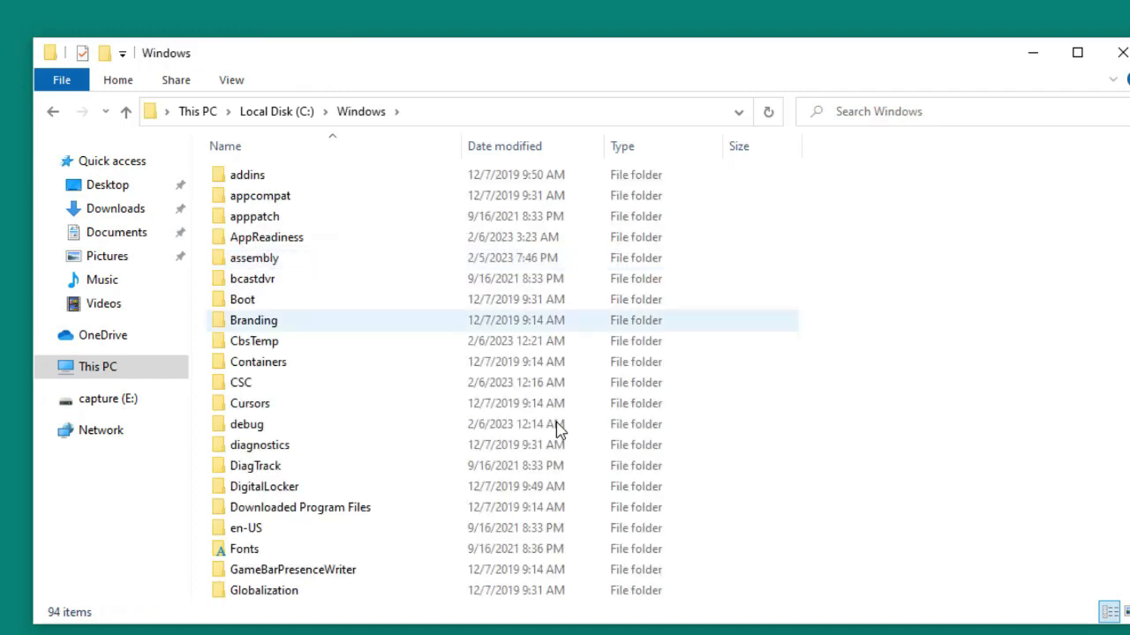
key(Down)
key(Down)
key(Down)
key(Down)
key(Down)
key(Down)
key(Down)
key(Down)
key(Down)
key(Down)
key(Down)
key(Down)
key(Down)
key(Down)
key(Down)
key(Down)
key(Down)
key(Down)
key(Down)
key(Down)
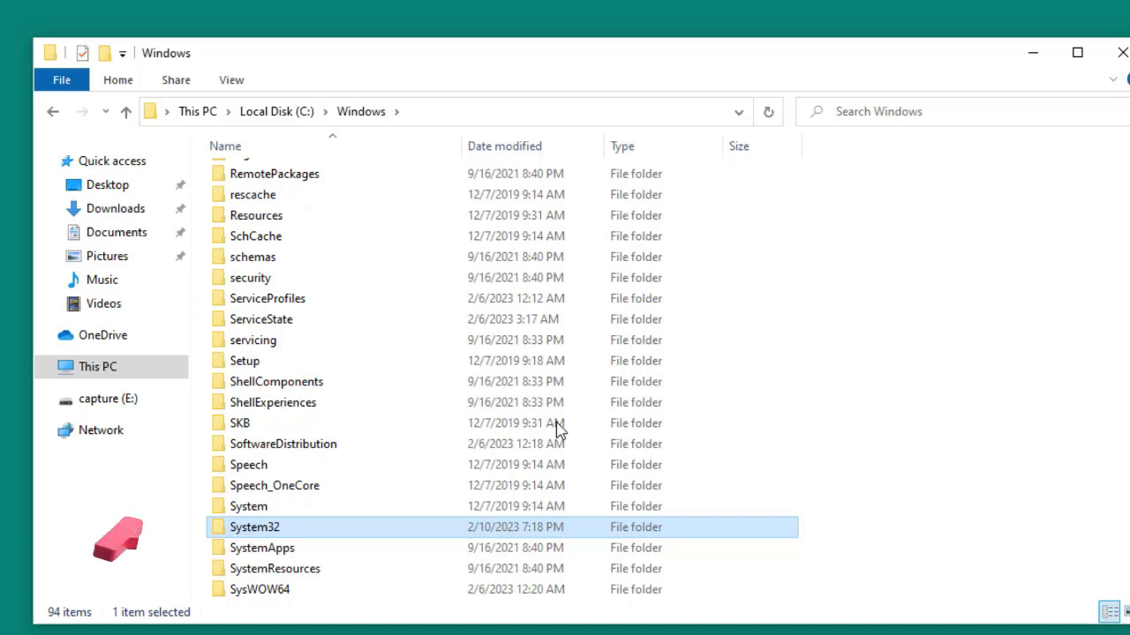
key(Return)
key(Down)
key(Down)
key(Down)
key(Down)
key(Down)
key(Down)
key(Down)
key(Down)
key(Down)
key(Down)
key(Down)
key(Down)
key(Down)
key(Down)
key(Down)
key(Down)
key(Down)
key(Down)
key(Down)
key(Down)
key(Down)
key(Down)
key(Down)
key(Down)
key(Down)
key(Down)
key(Down)
key(Down)
key(Down)
key(Down)
key(Down)
key(Down)
key(Down)
key(Down)
key(Down)
key(Down)
key(Down)
key(Down)
key(Down)
key(Down)
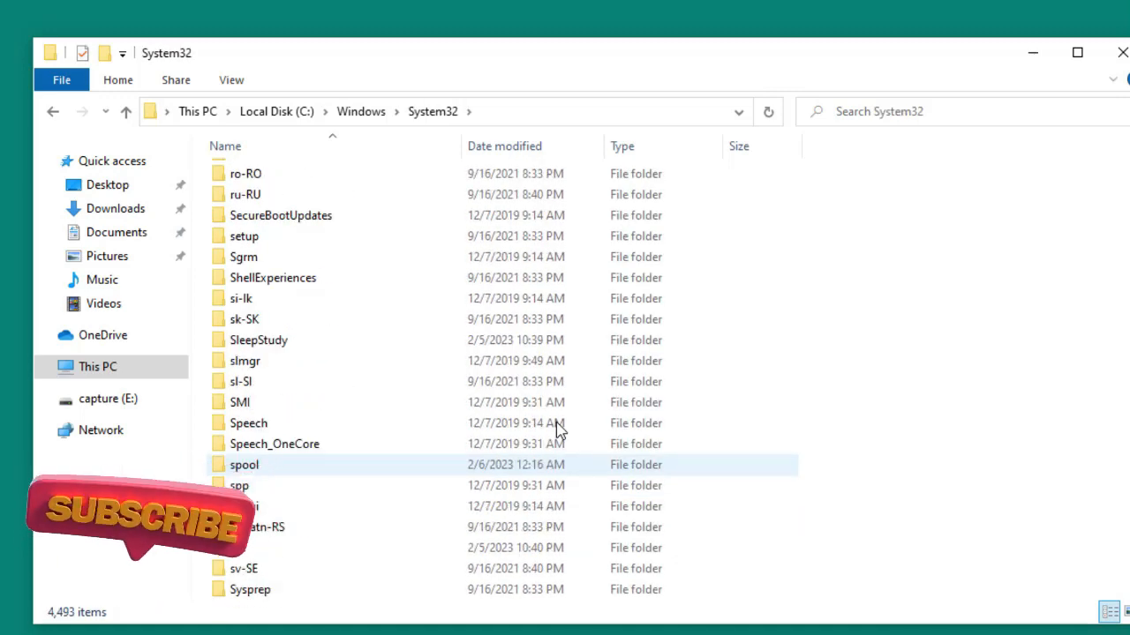
key(Down)
key(Down)
key(Down)
key(Down)
key(Down)
key(Down)
key(Down)
key(Down)
key(Down)
key(Down)
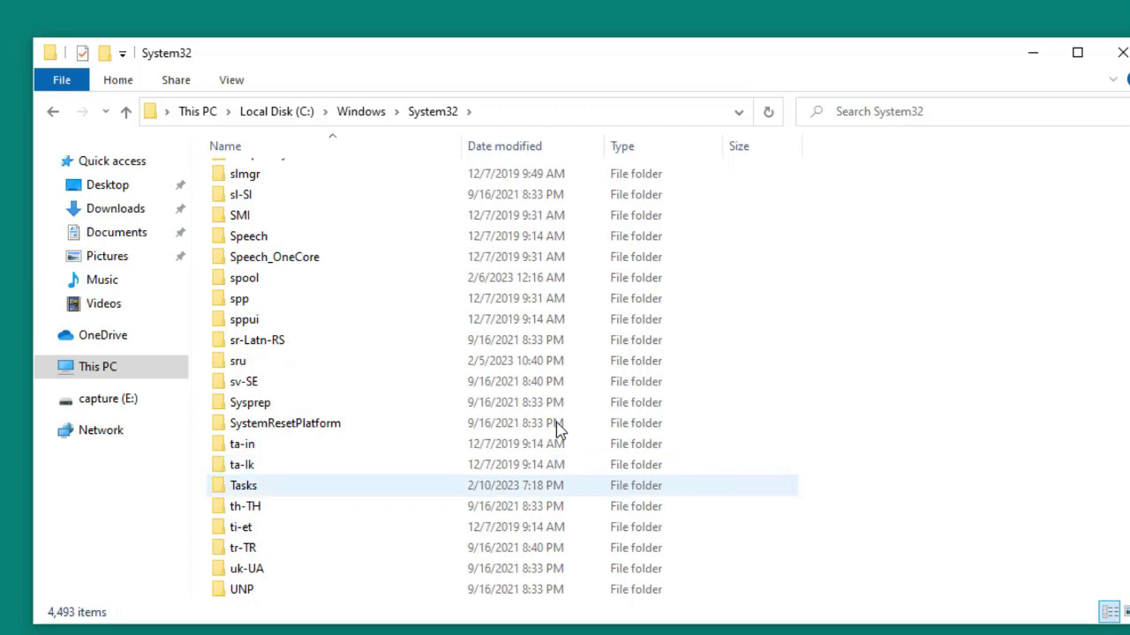
key(Up)
key(Up)
key(Up)
key(Up)
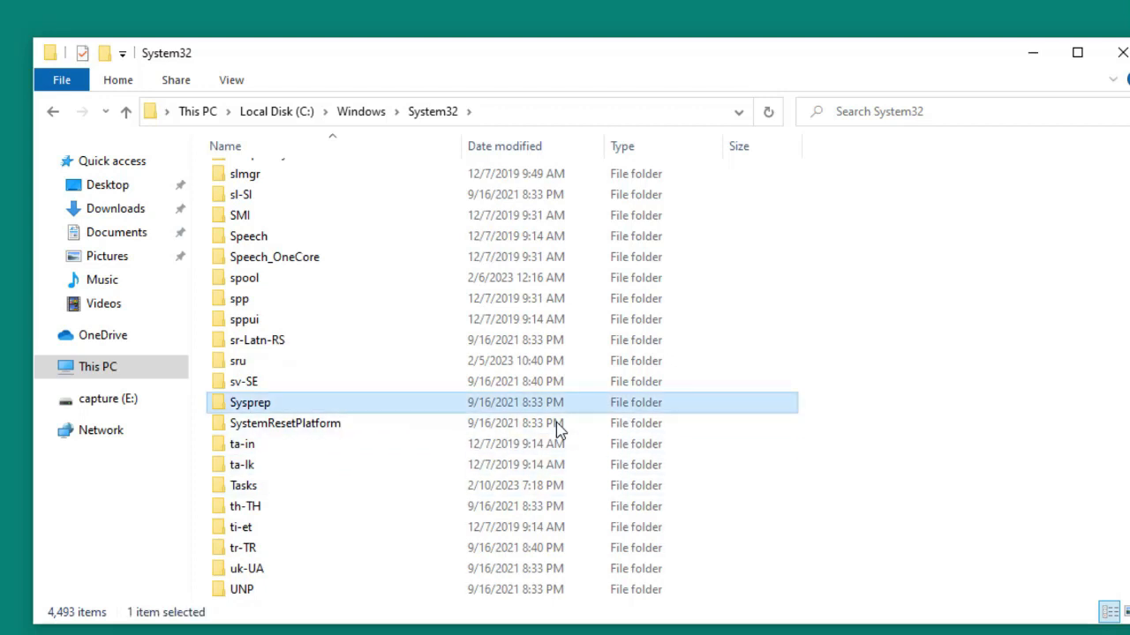
key(Return)
key(End)
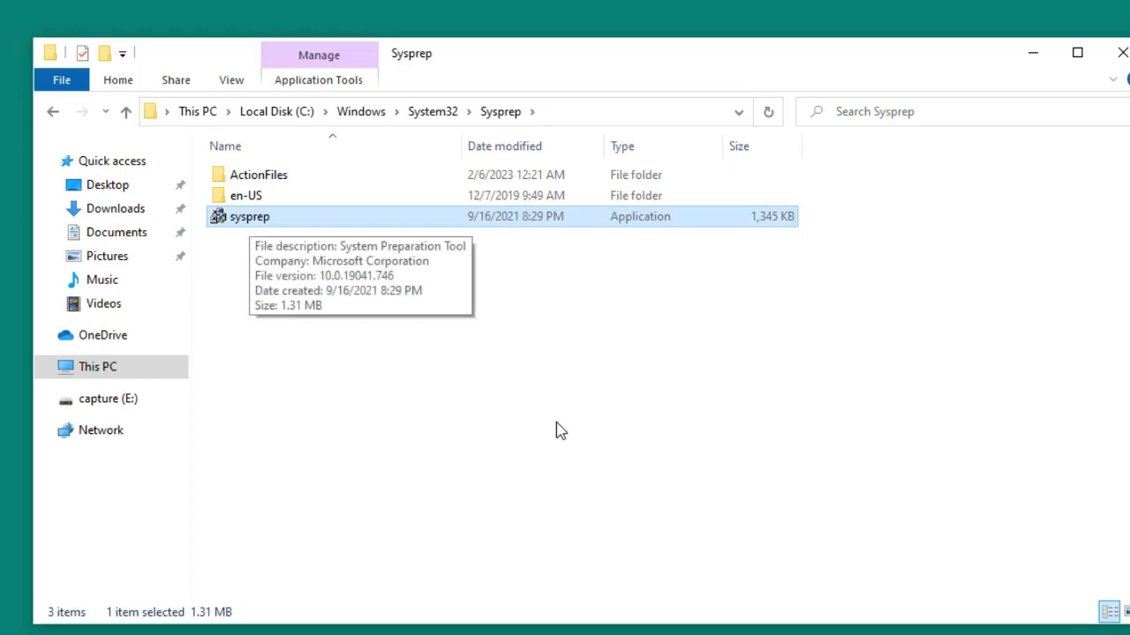
key(Return)
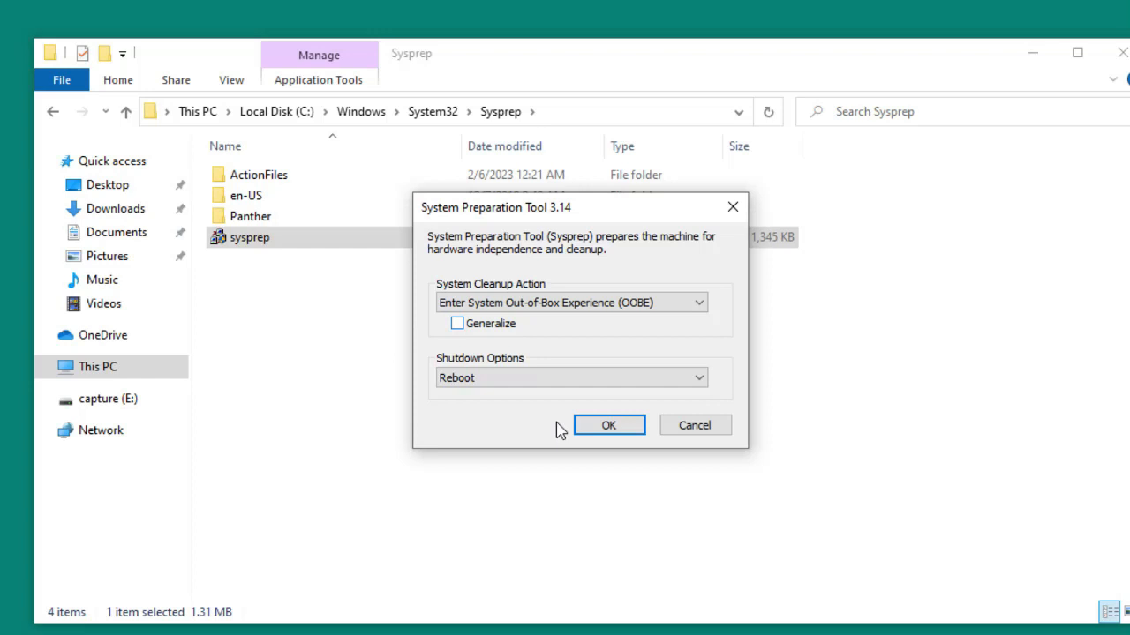
Tick Generalize, set Shutdown Options to Shutdown with OOBE kept, and run sysprep.
key(alt+g)
key(Tab)
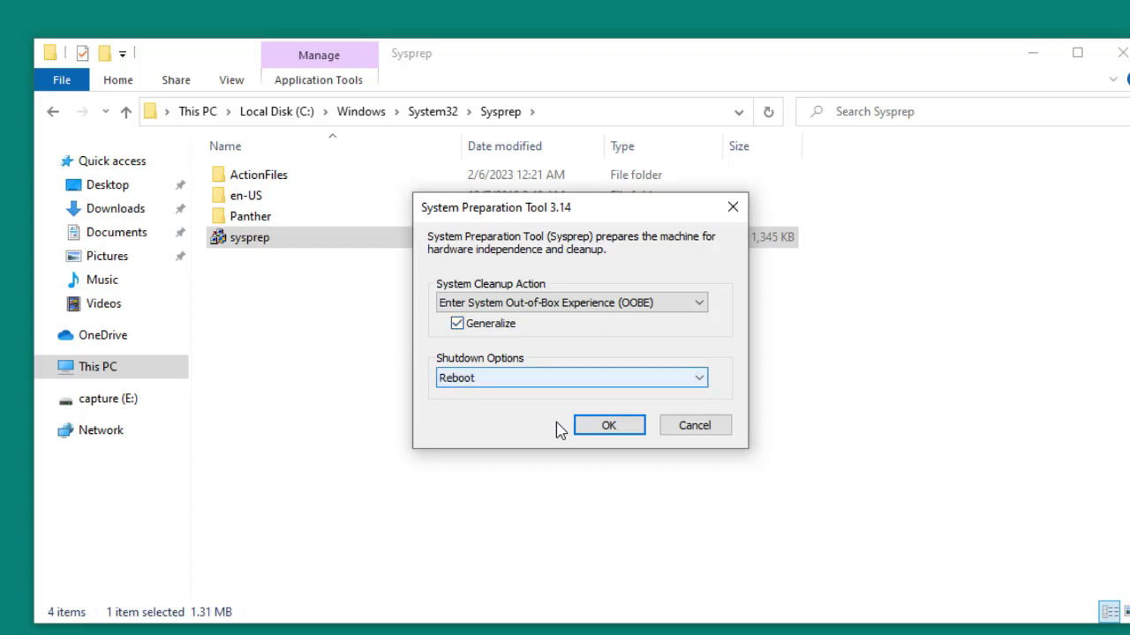
key(alt+Down)
key(Down)
key(Return)
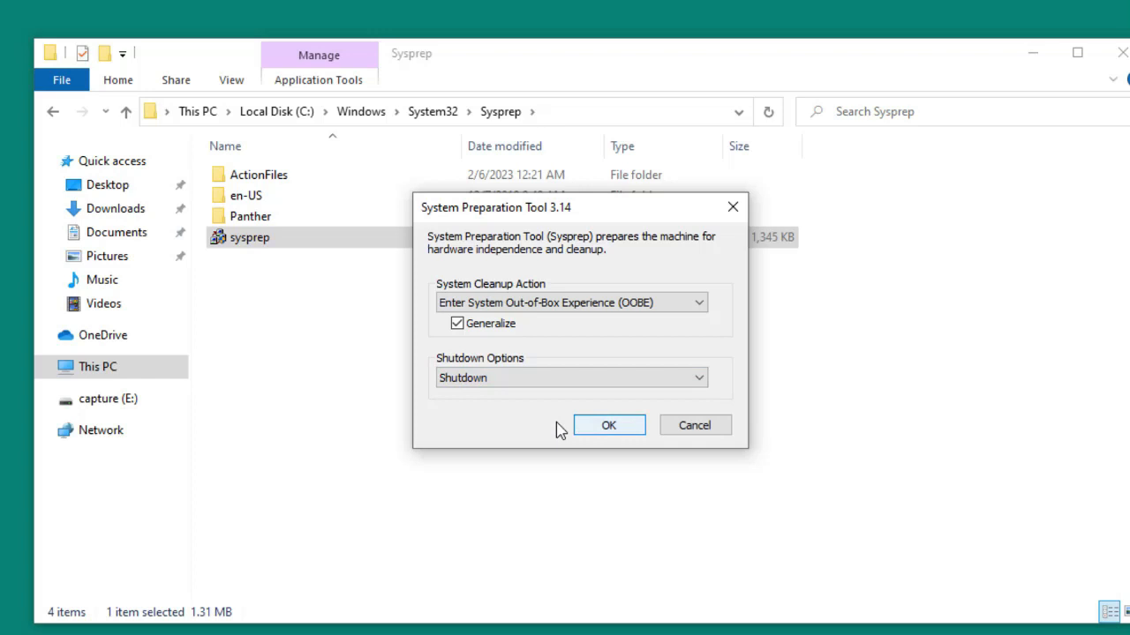
key(Return)
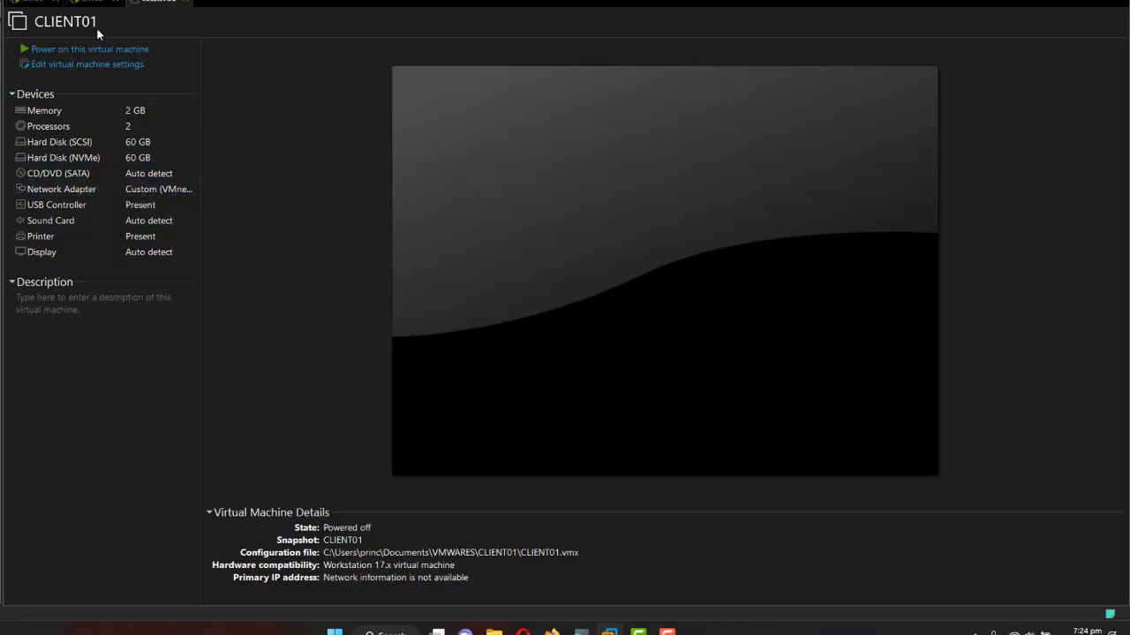
click(96, 3)
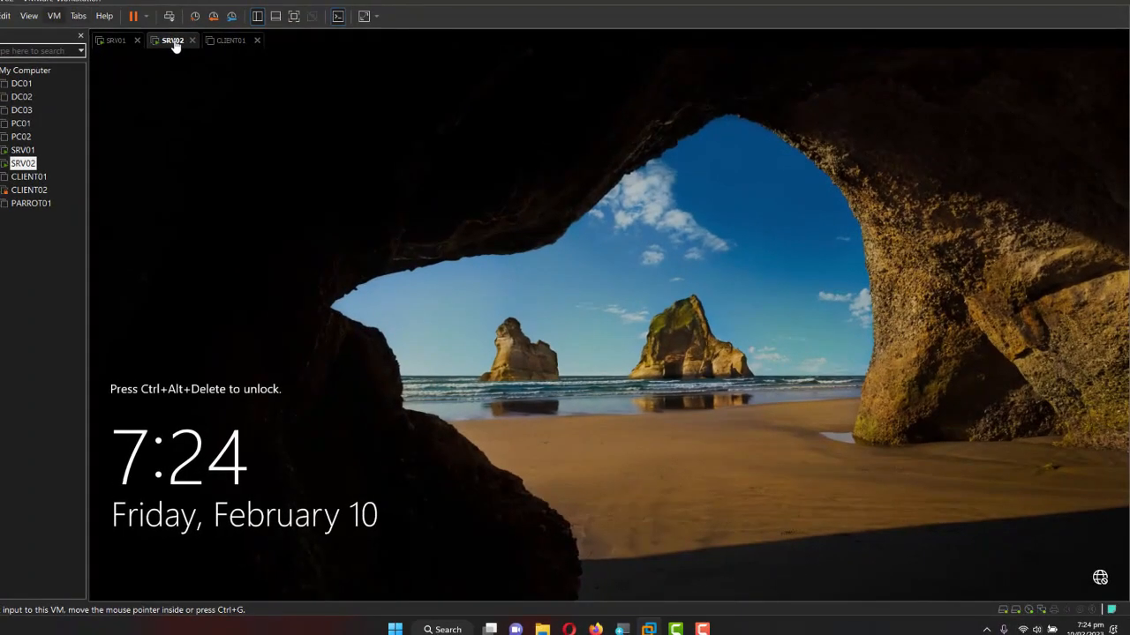
key(alt+m)
key(Escape)
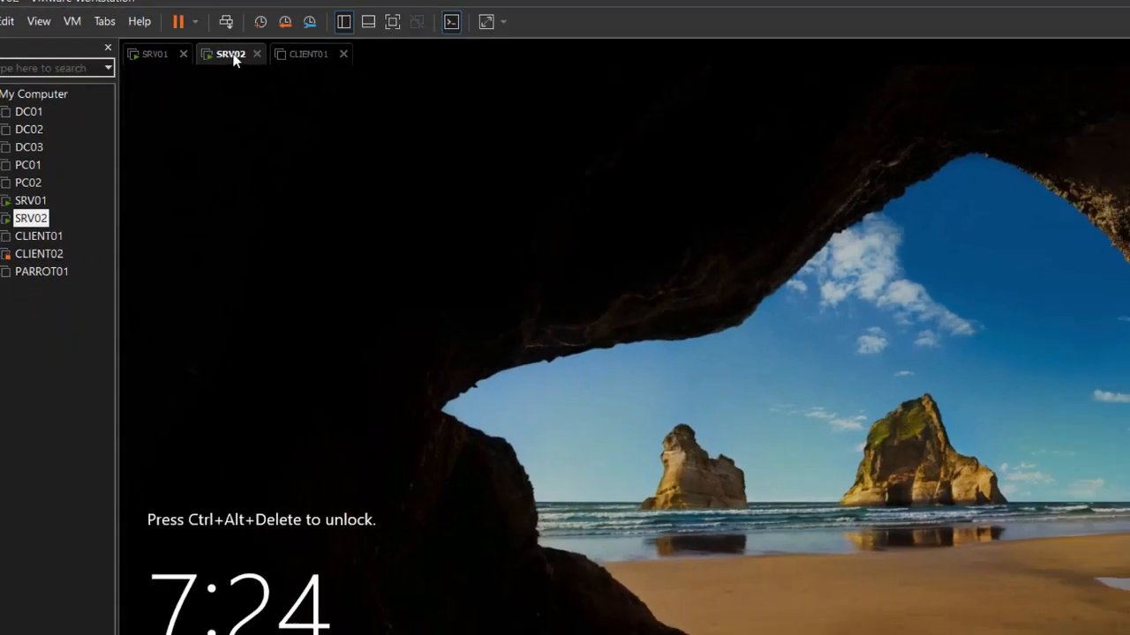
key(ctrl+d)
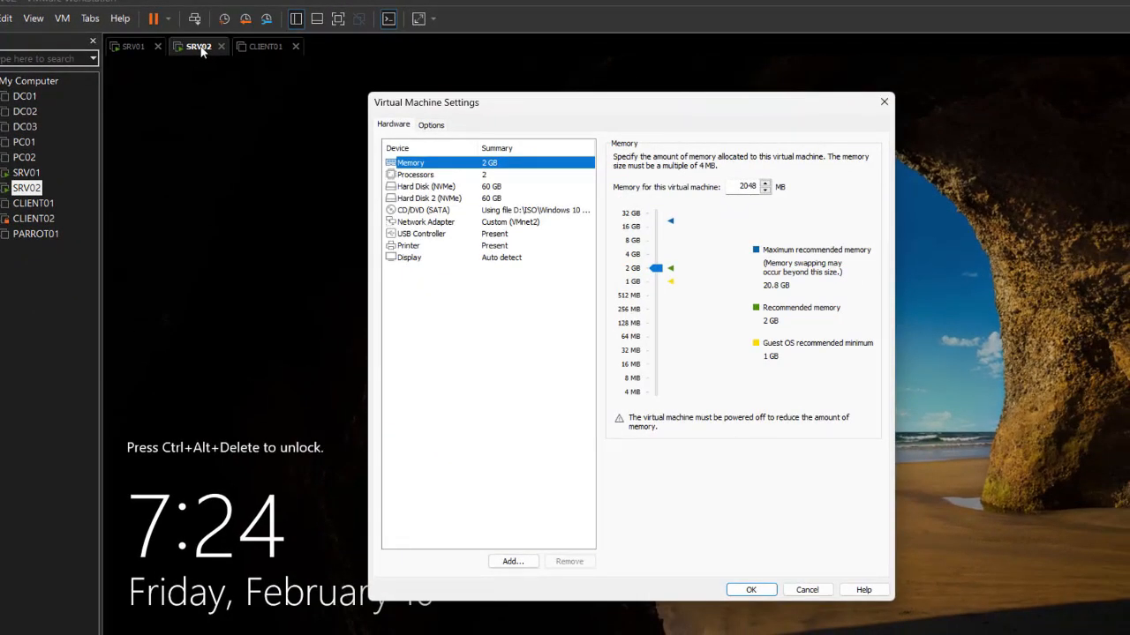
key(Escape)
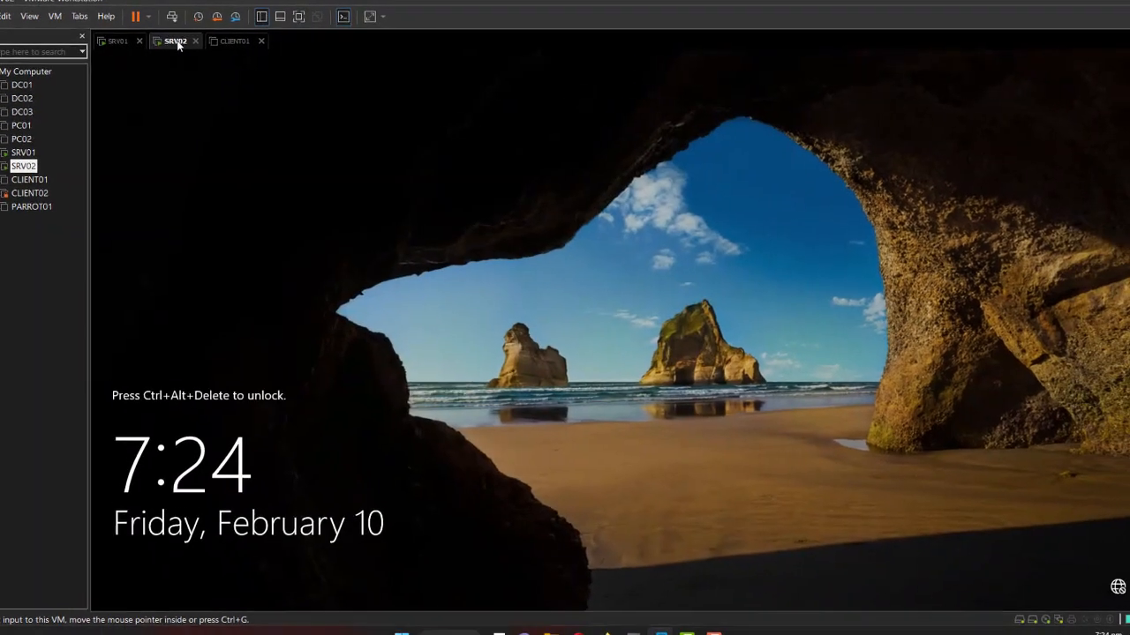
key(ctrl+Tab)
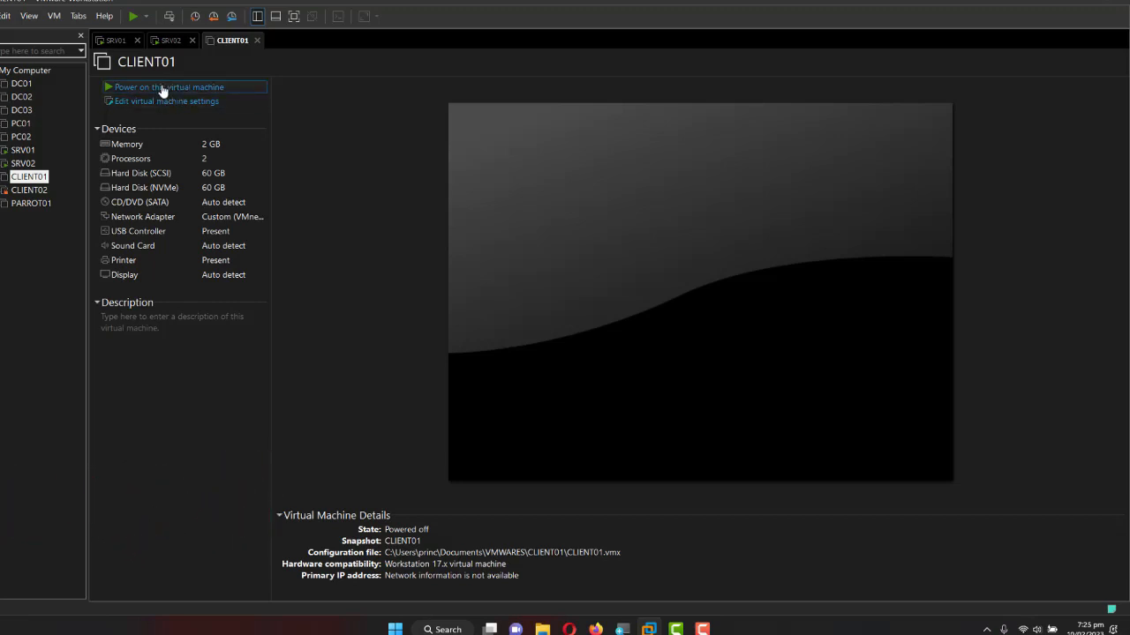
Power on CLIENT01, boot via EFI Network from SRV02, and pick CAPTURE_PC in Windows Boot Manager.
click(163, 87)
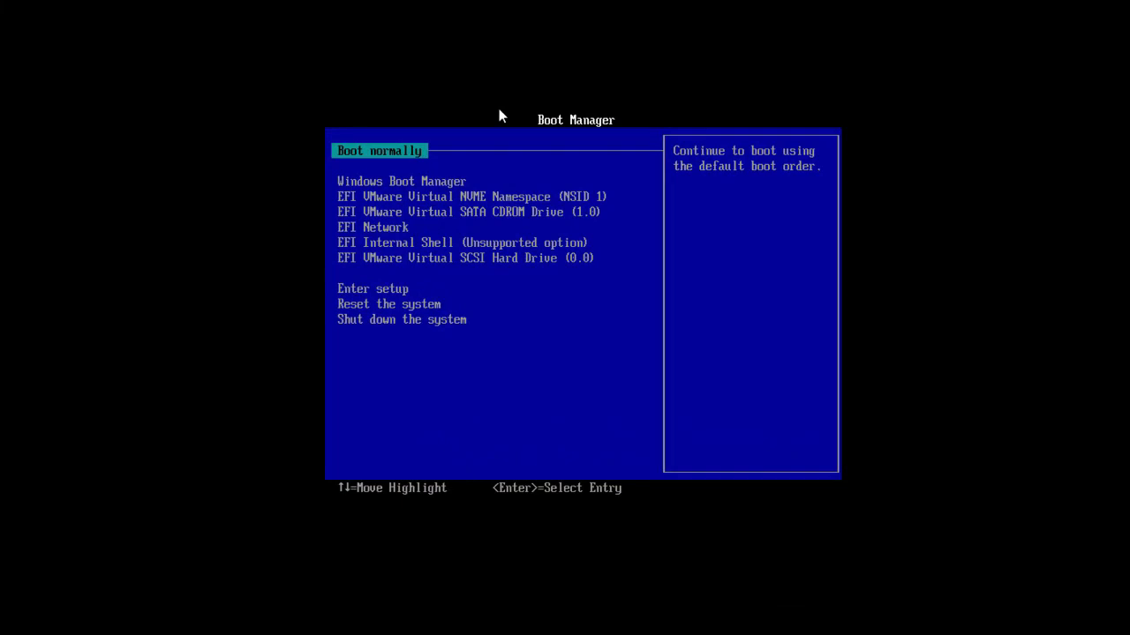
key(Down)
key(Down)
key(Down)
key(Down)
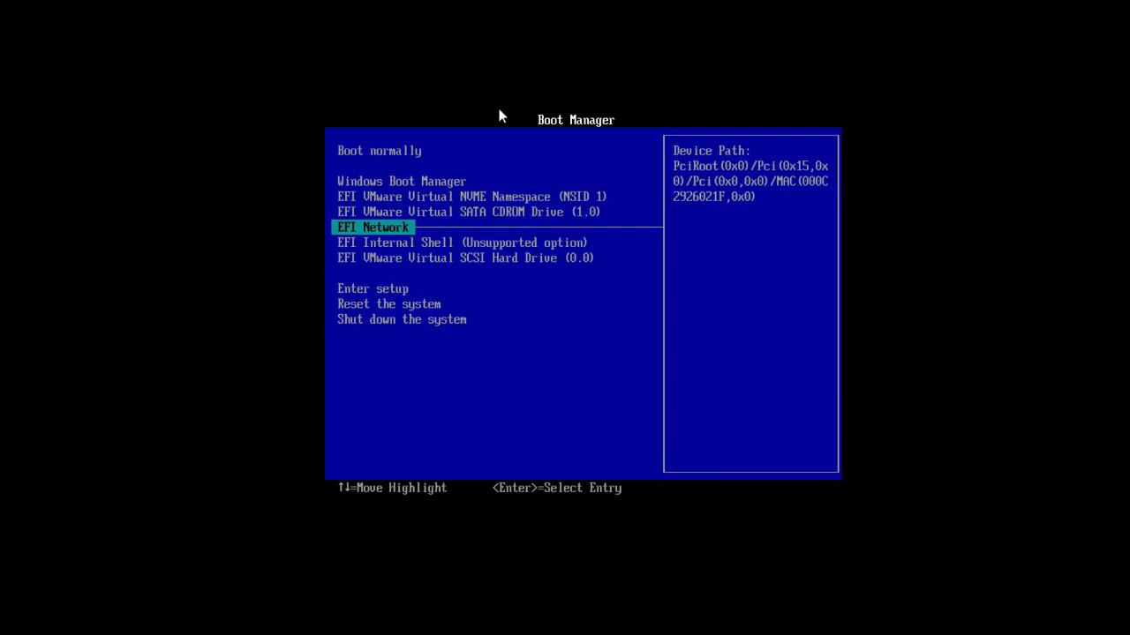
key(Return)
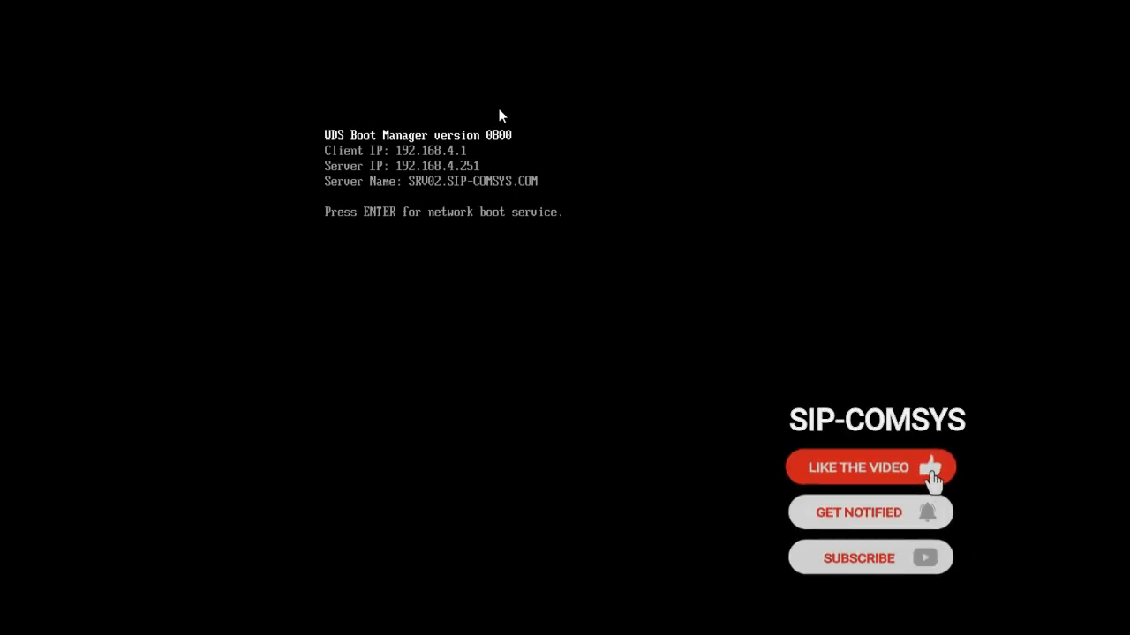
key(Return)
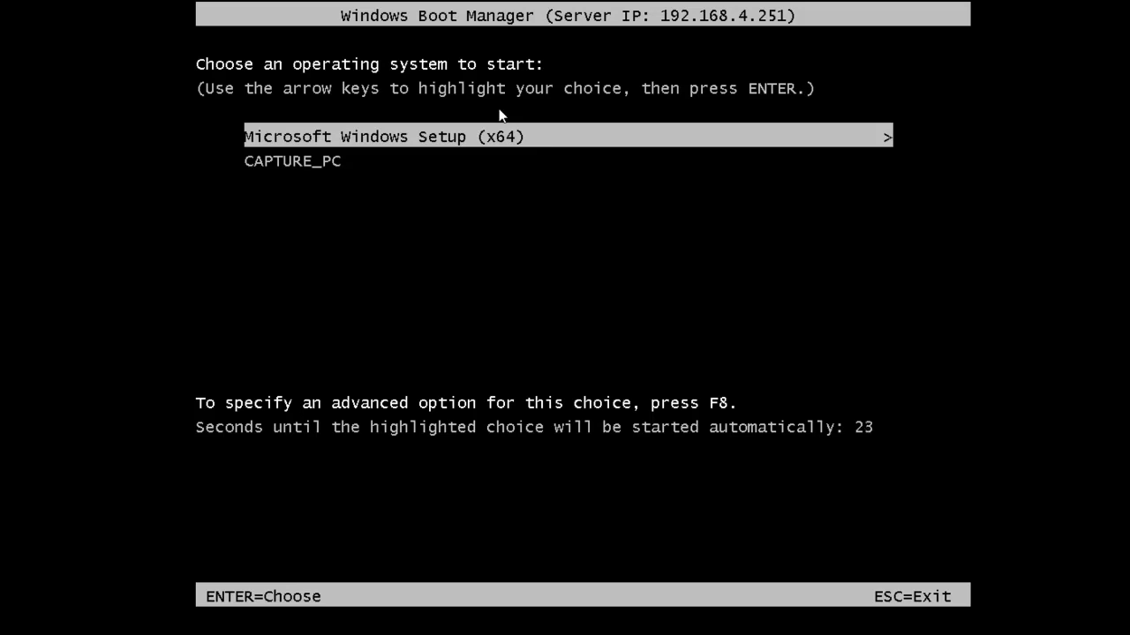
key(Down)
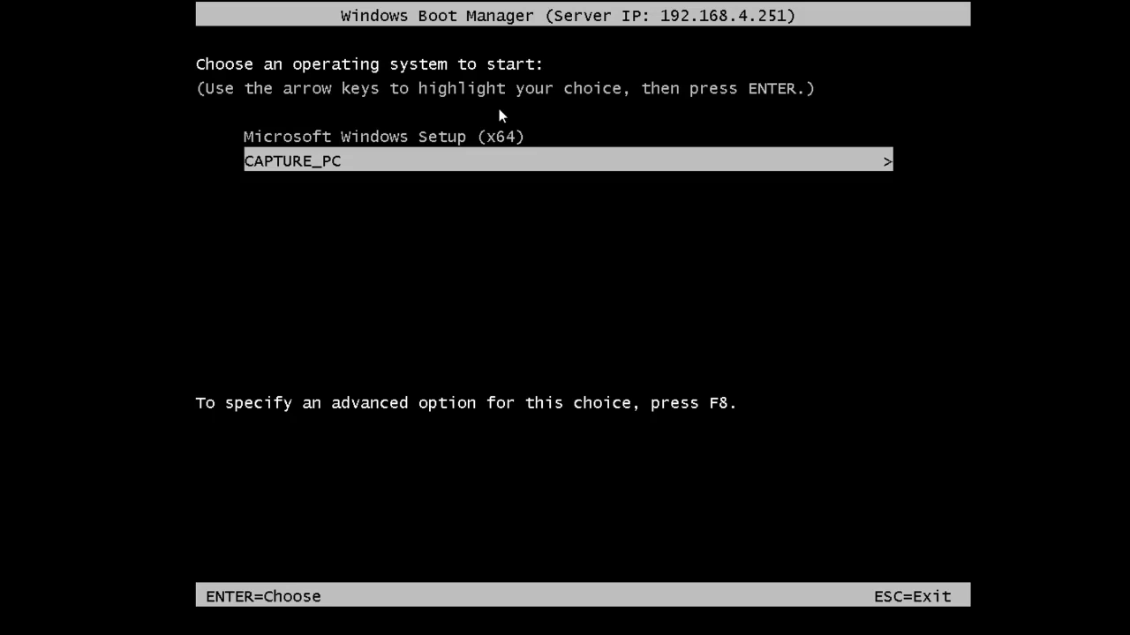
key(Return)
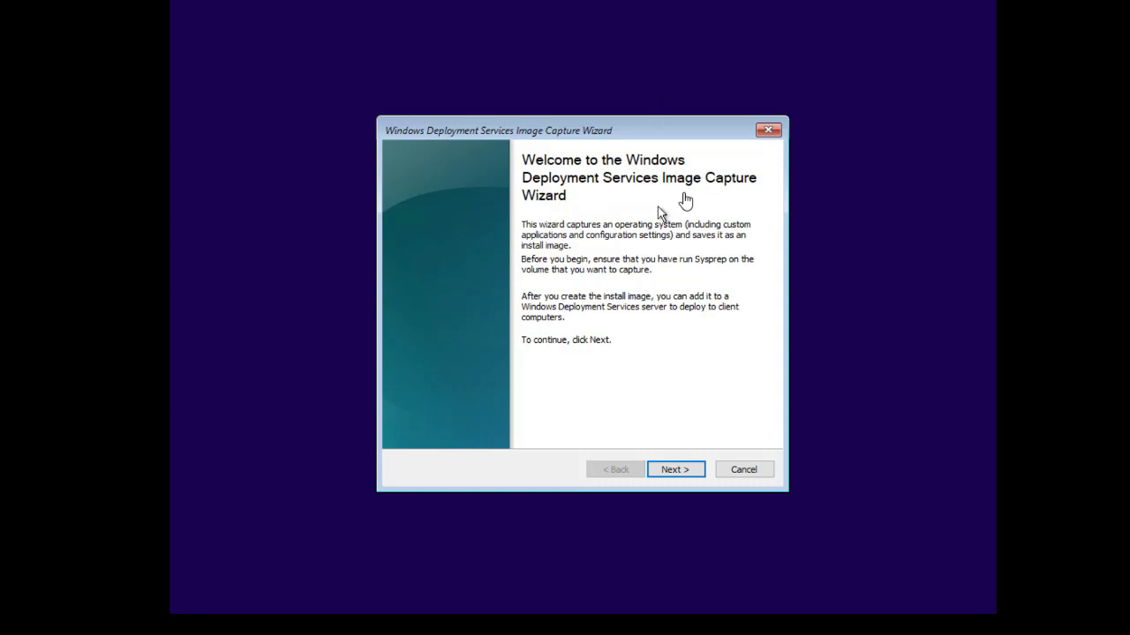
Get past the welcome page and choose volume D:\ as the volume to capture.
click(675, 470)
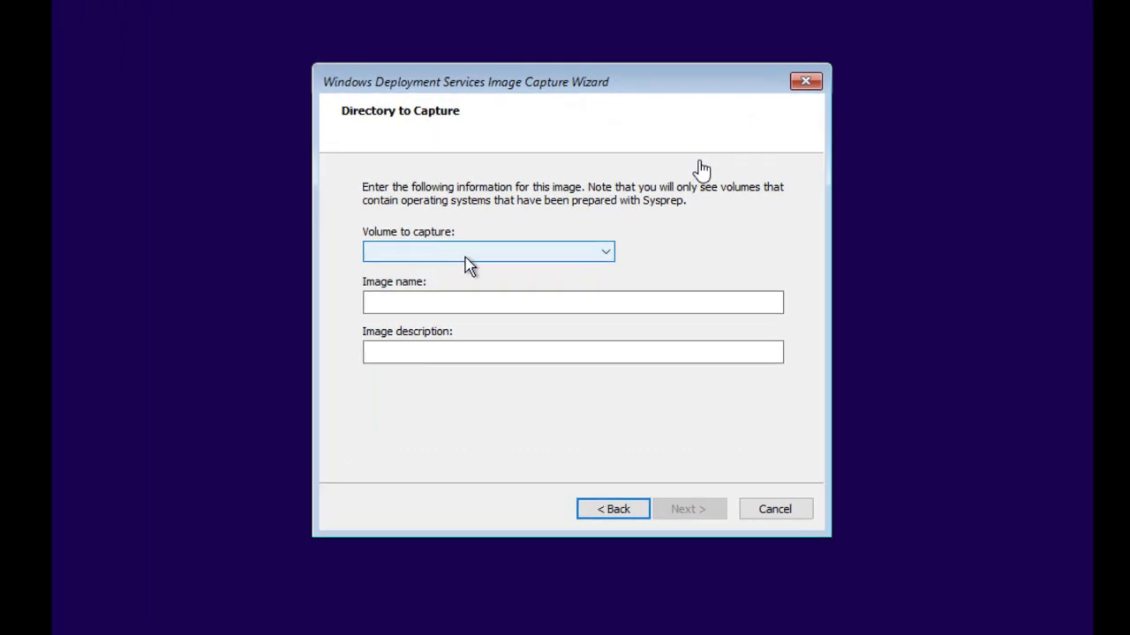
click(609, 255)
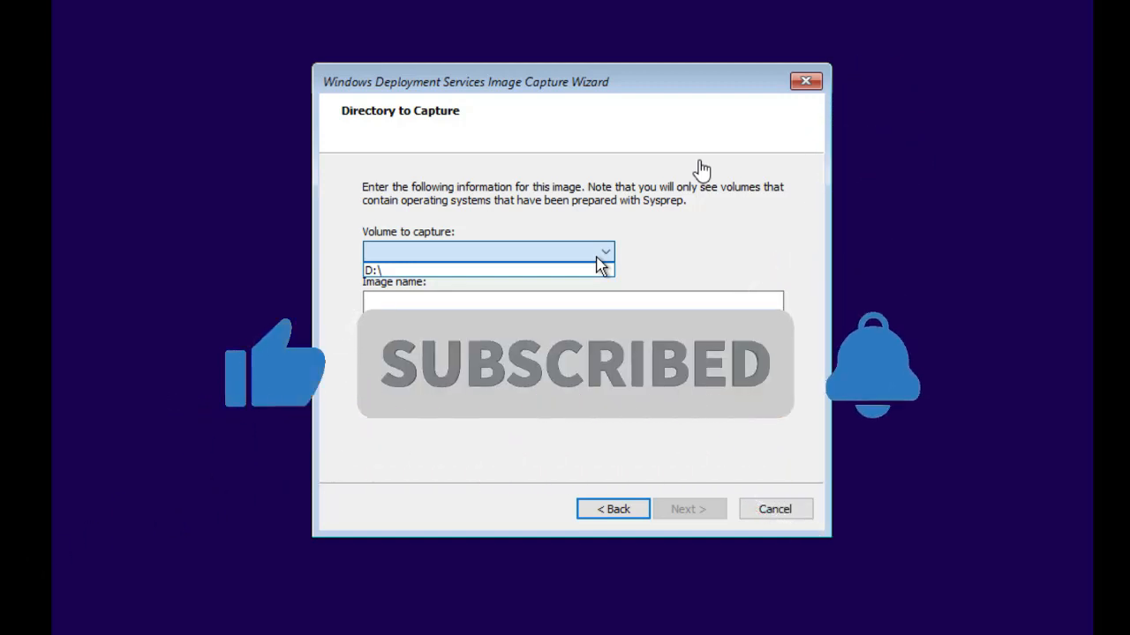
click(398, 272)
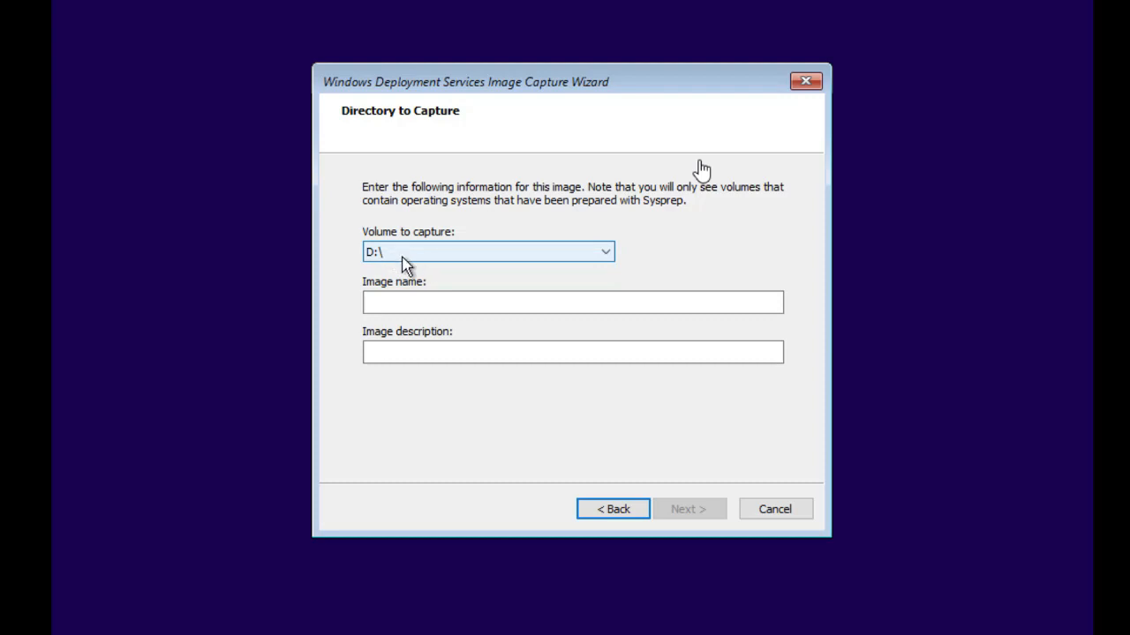
Enter MASTER_PC as the image name, paste it as the description, and proceed.
click(435, 308)
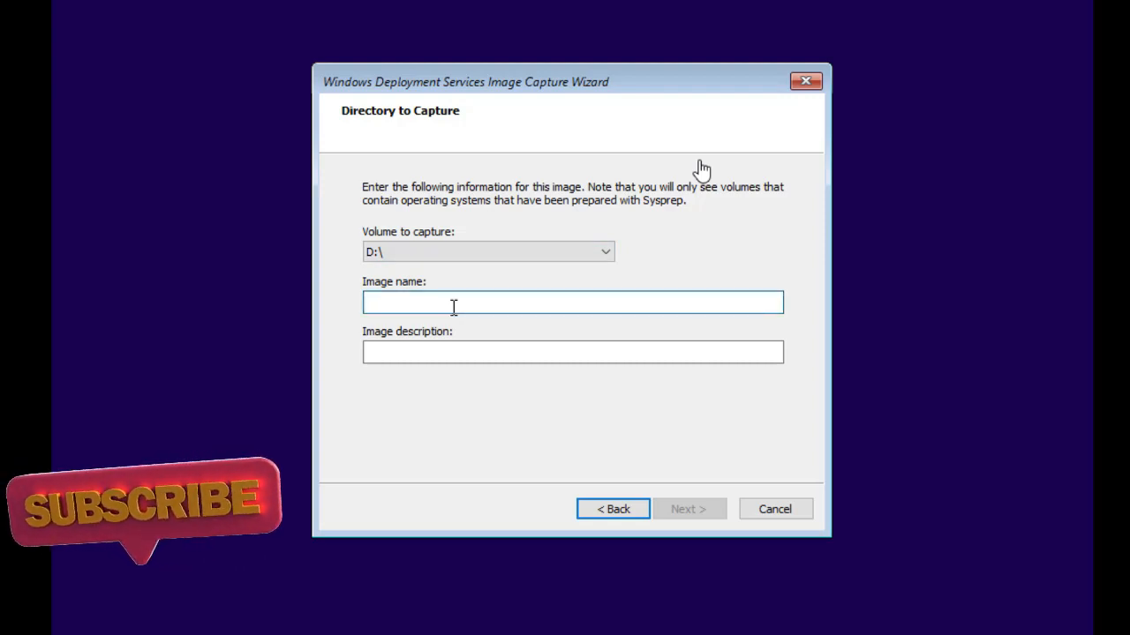
text(MA)
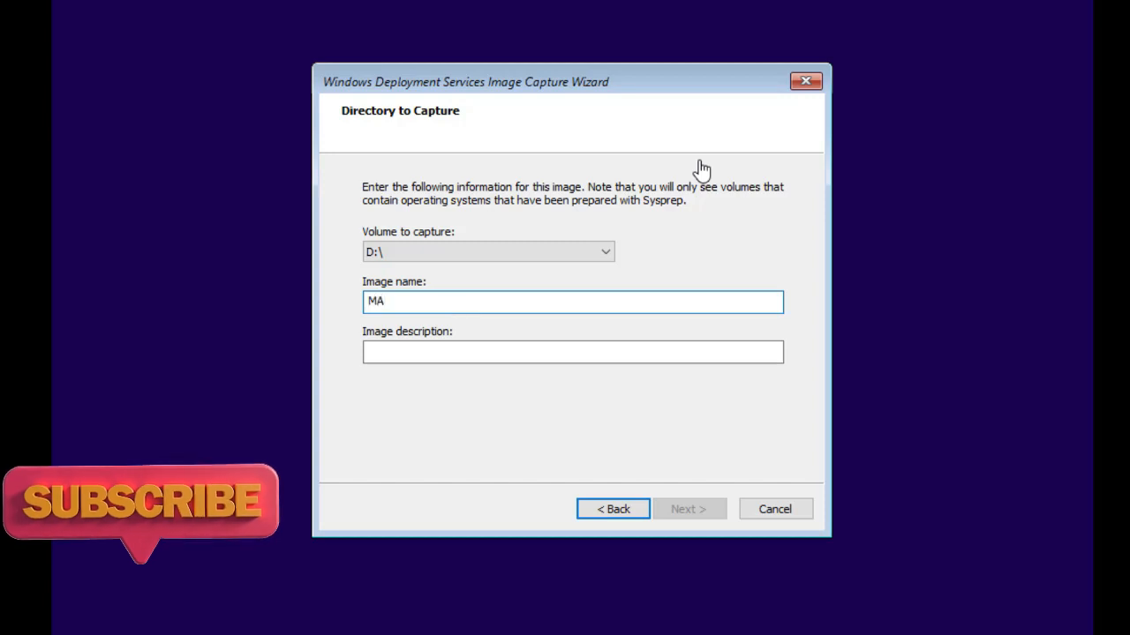
text(STER_)
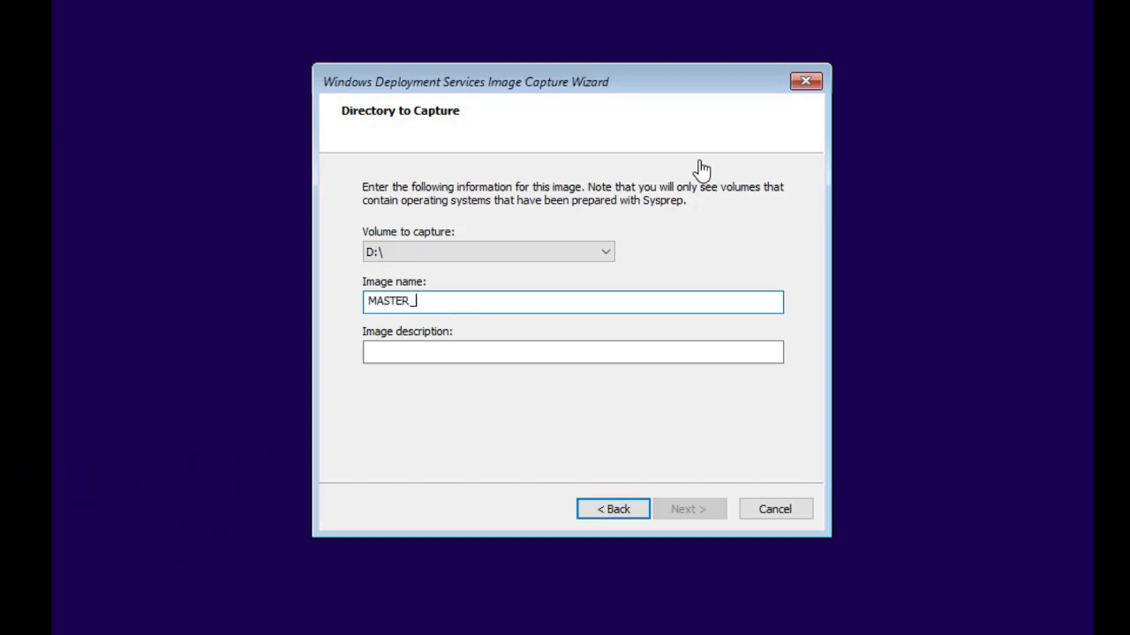
text(PC)
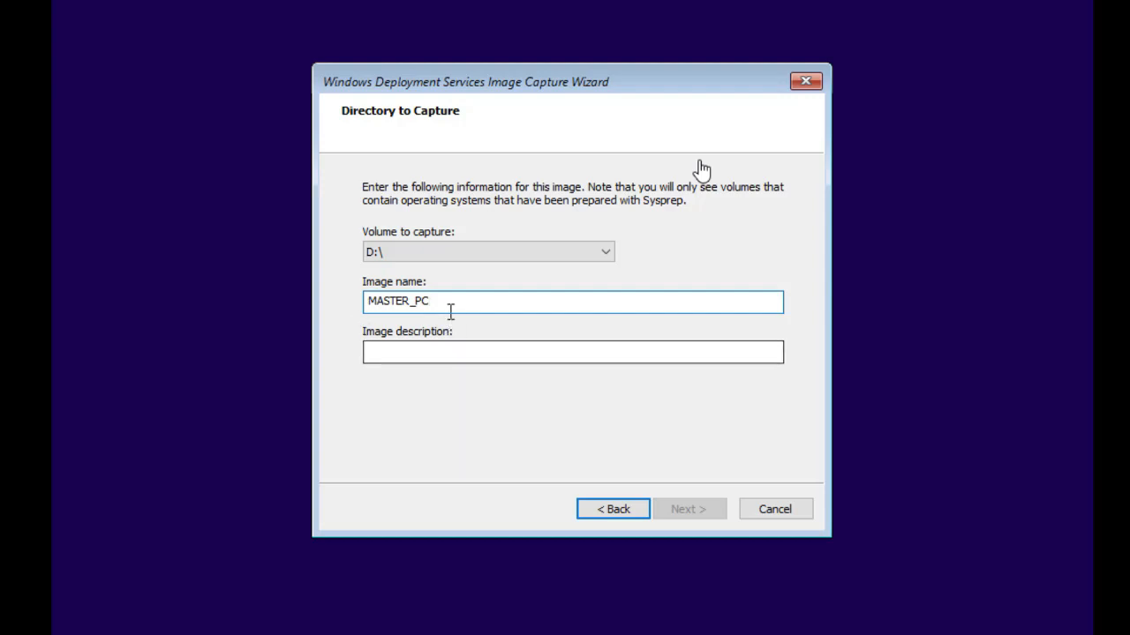
drag(451, 307, 370, 304)
right_click(375, 304)
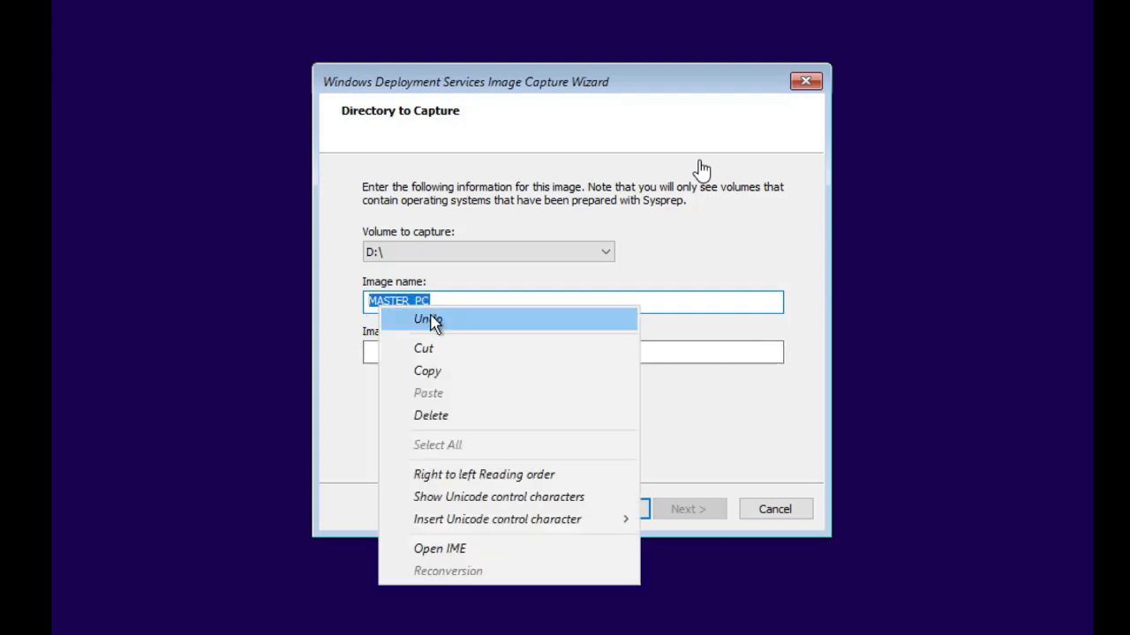
click(444, 371)
click(433, 358)
right_click(434, 358)
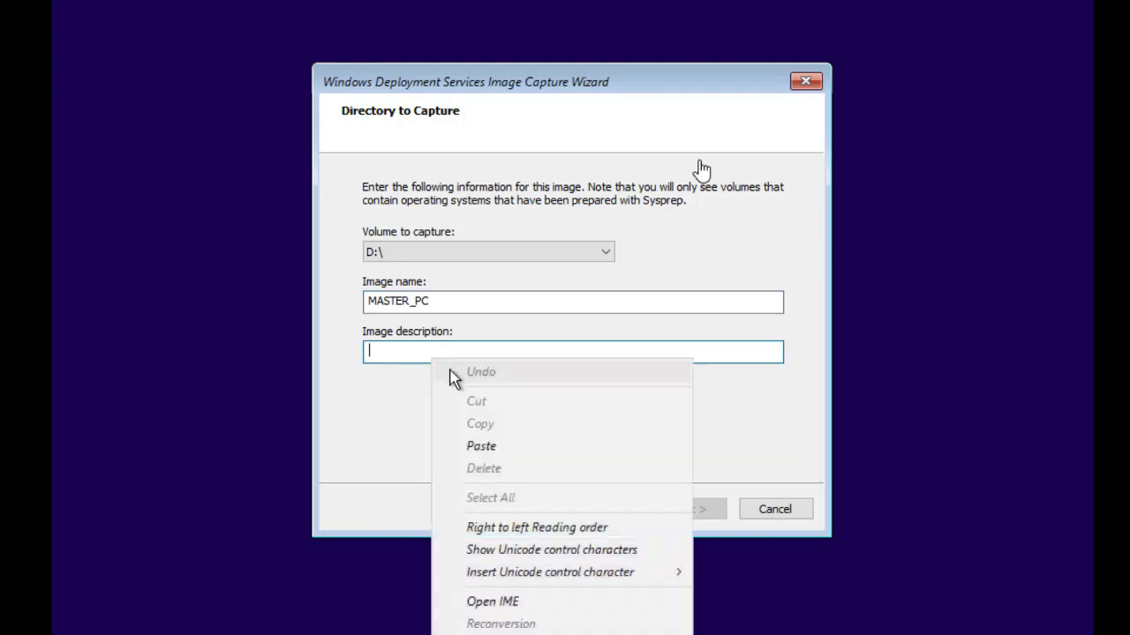
click(508, 456)
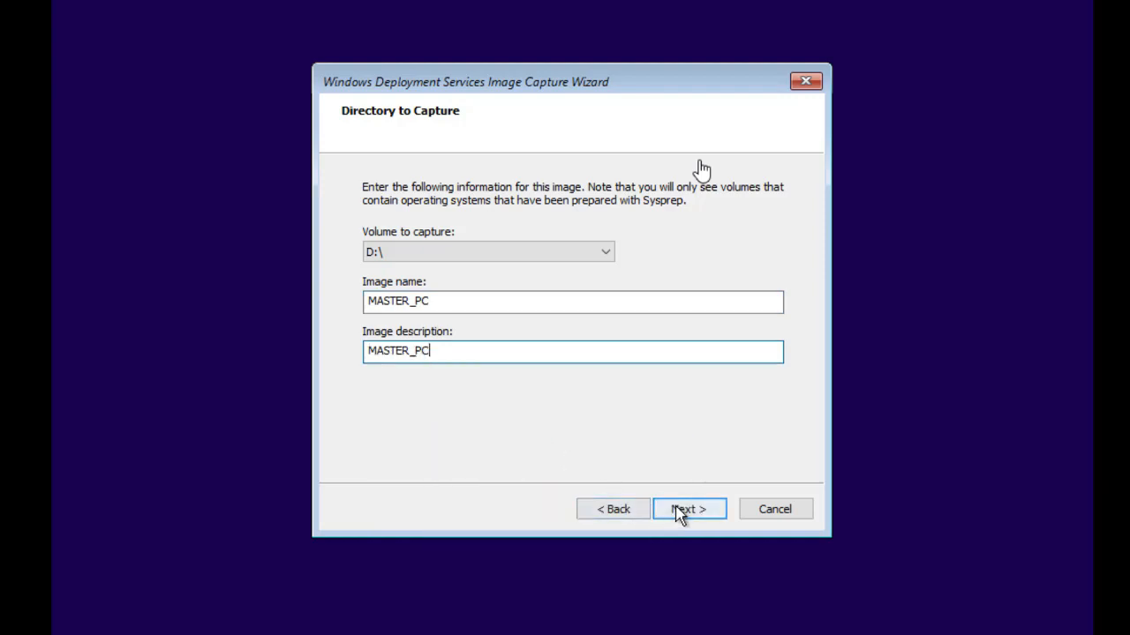
click(688, 509)
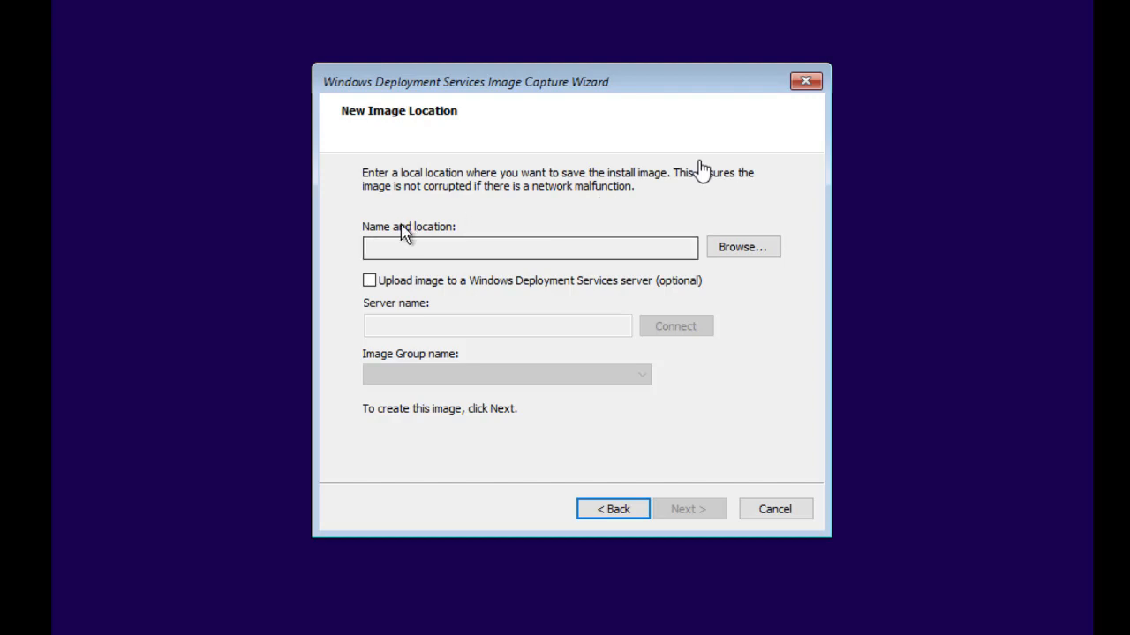
Enable uploading the image to the deployment server SRV02 and connect to it.
click(466, 250)
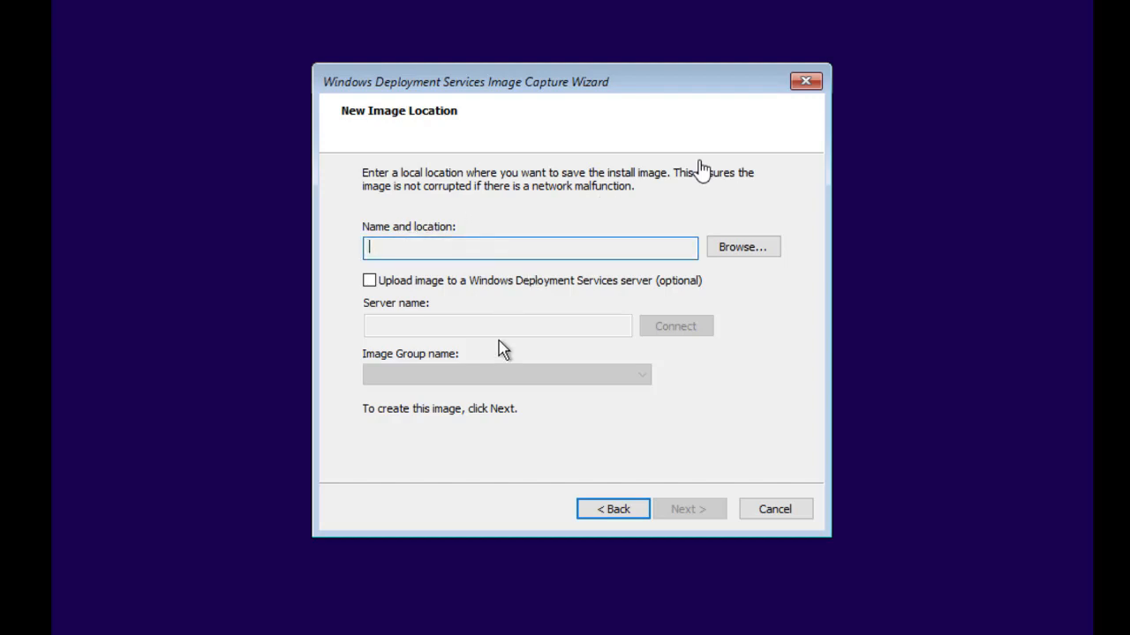
click(369, 281)
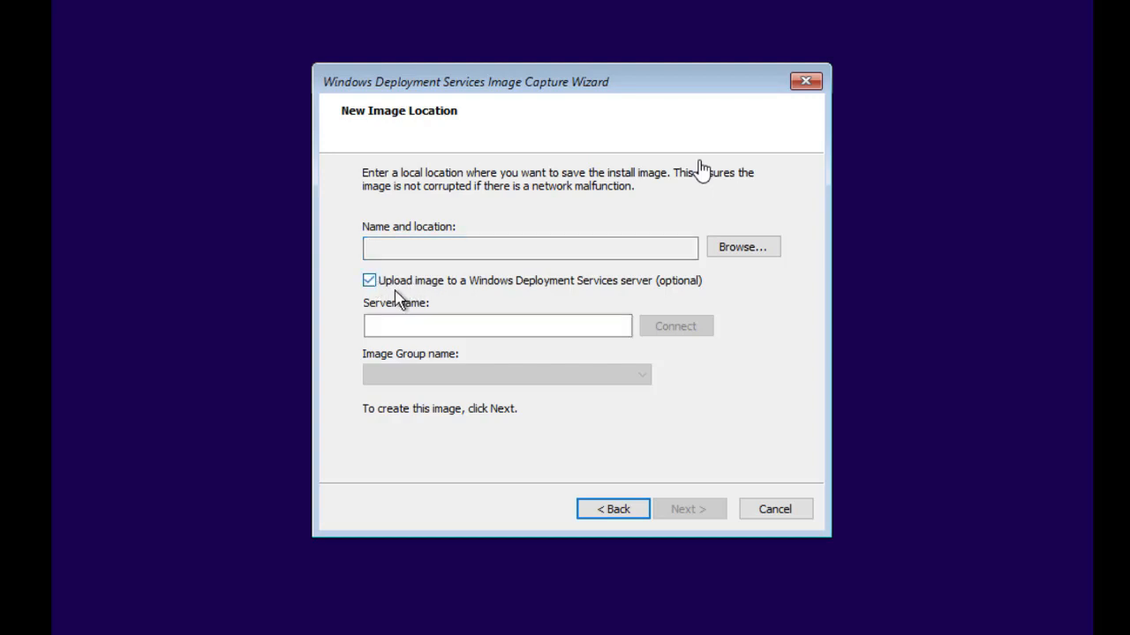
click(542, 325)
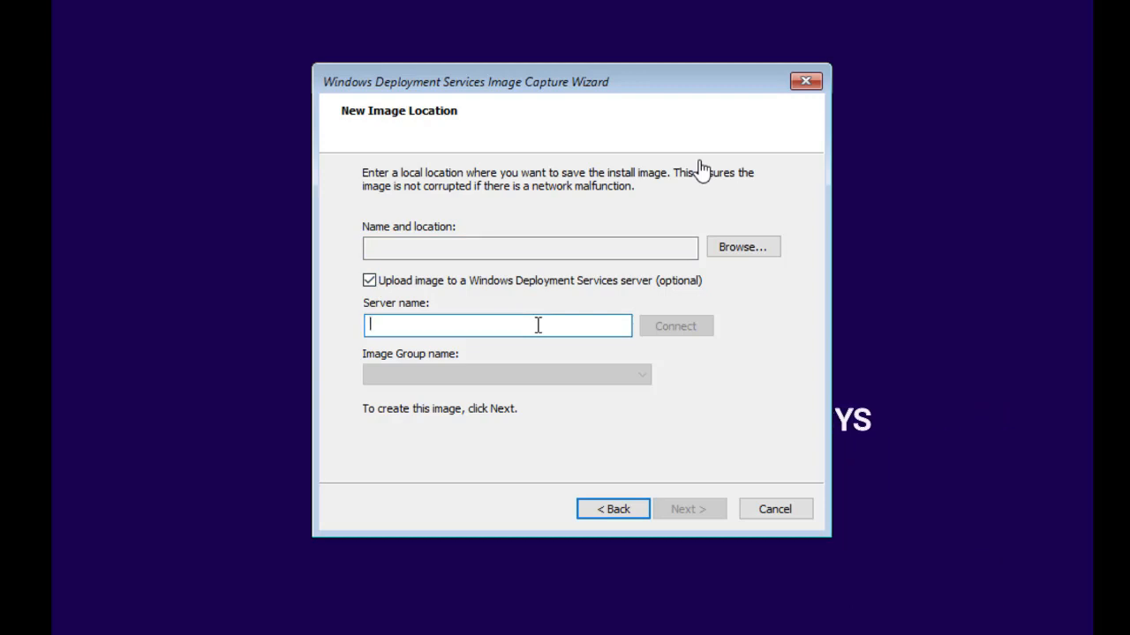
text(SRV)
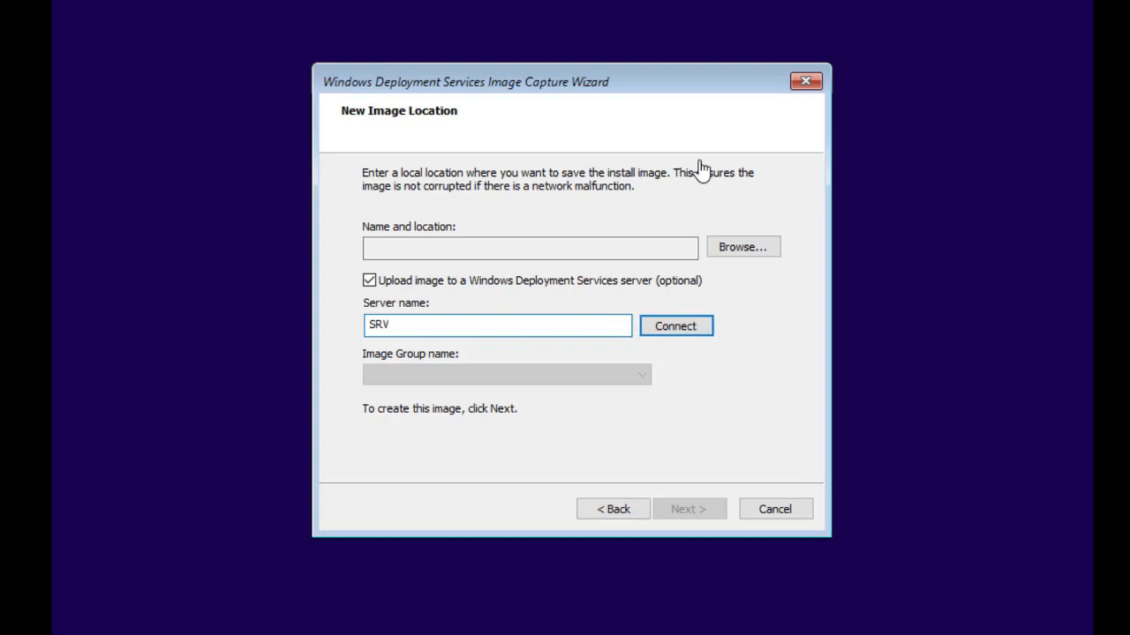
text(02)
click(685, 336)
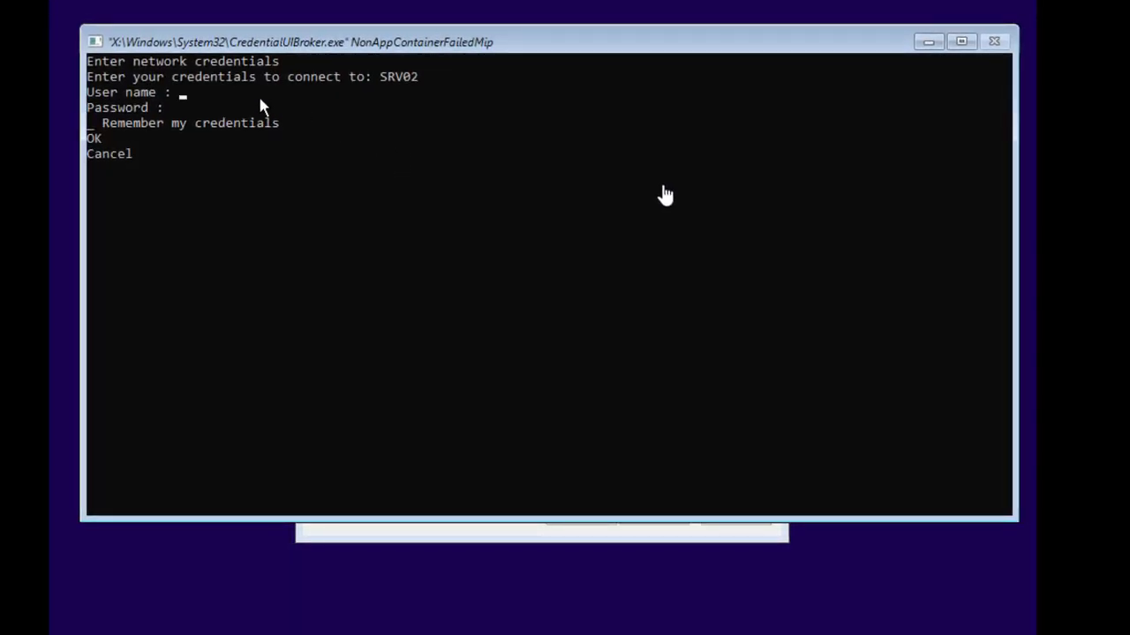
click(266, 106)
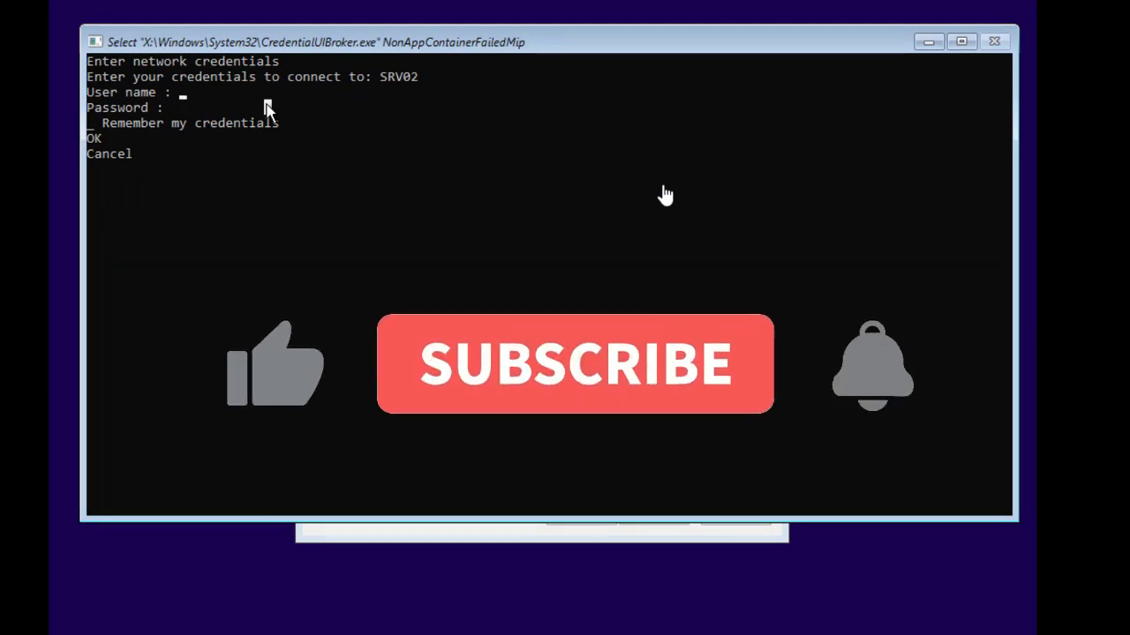
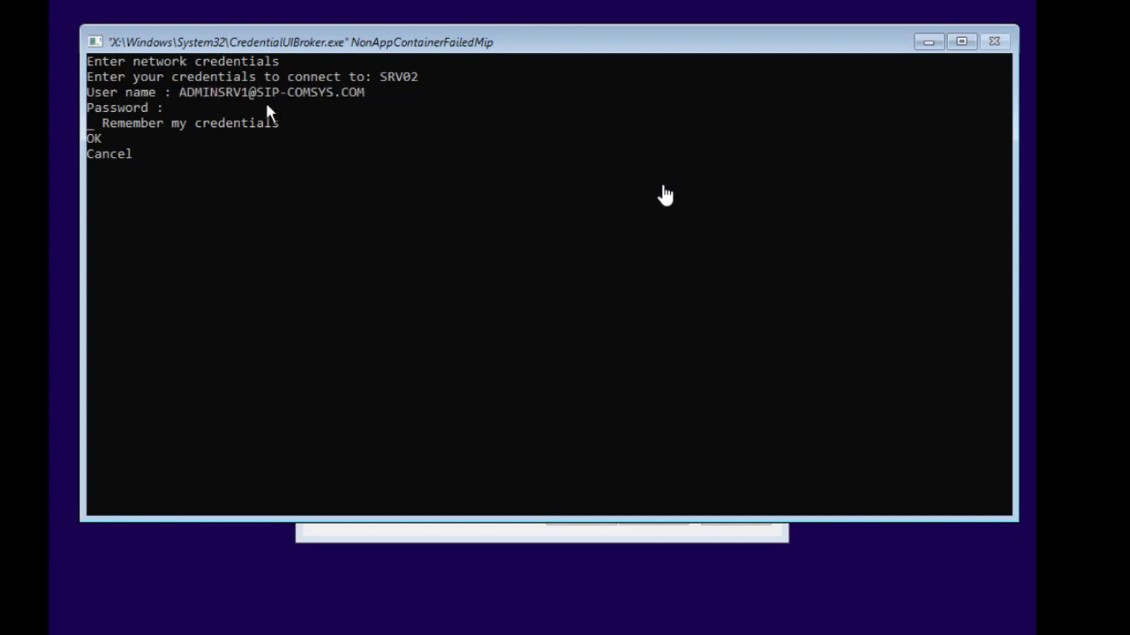
Enter the administrator password for SRV02 and confirm the network credentials.
text(********)
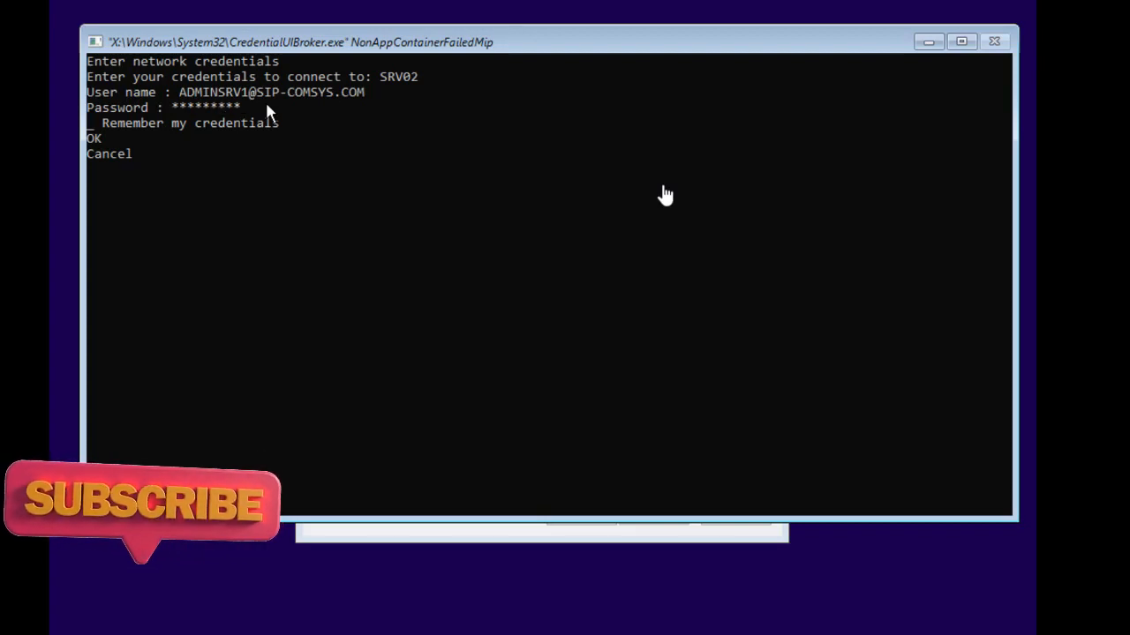
text(**)
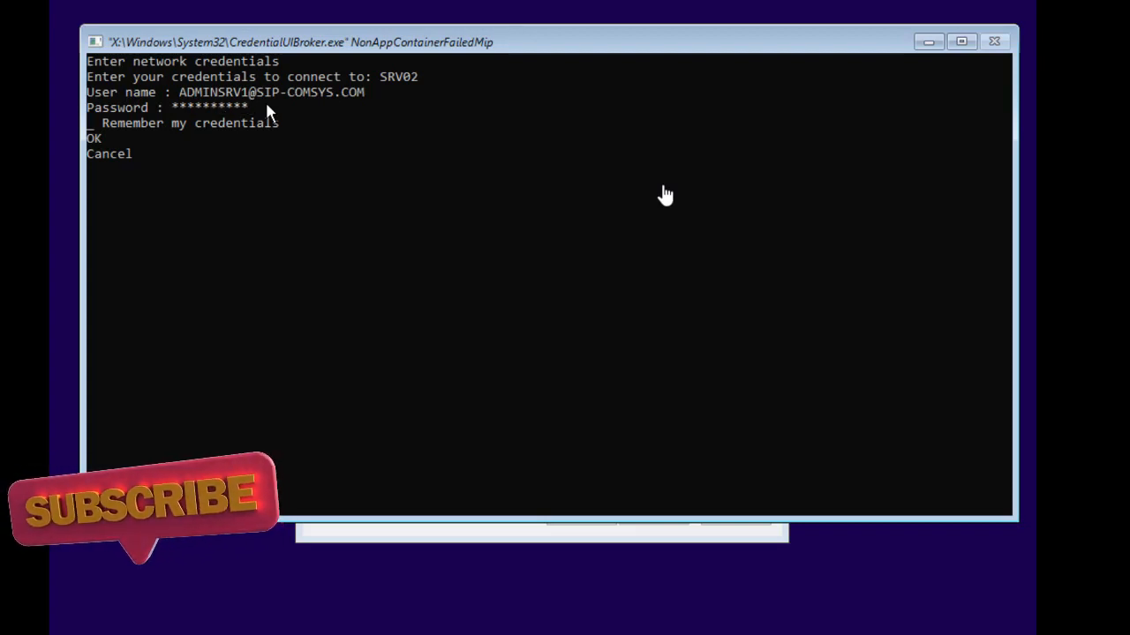
key(Tab)
key(Tab)
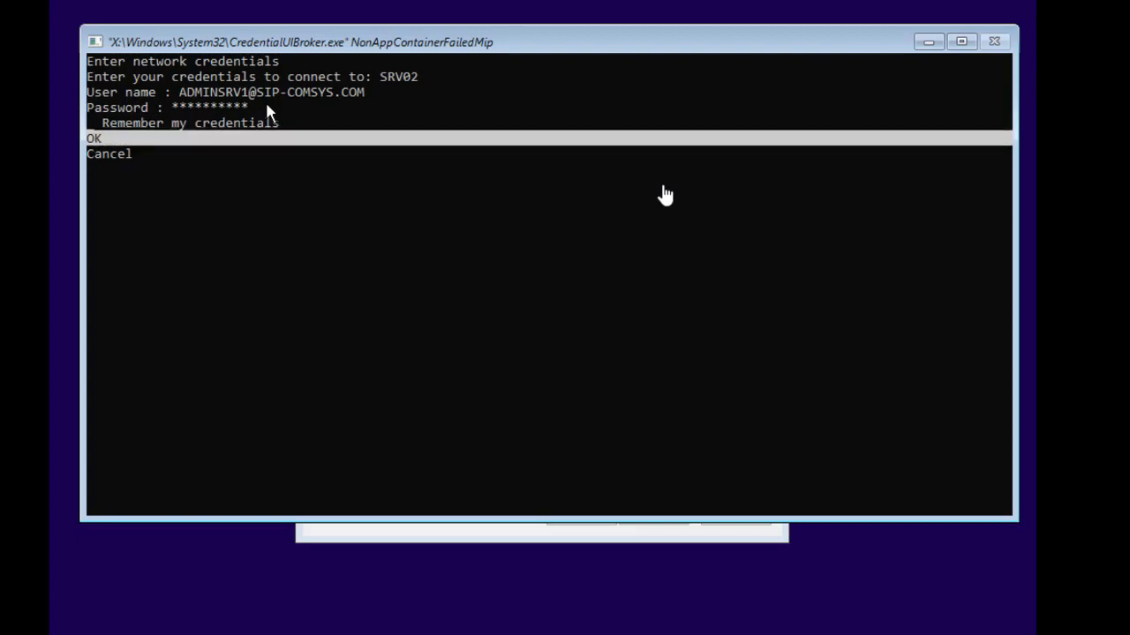
key(Return)
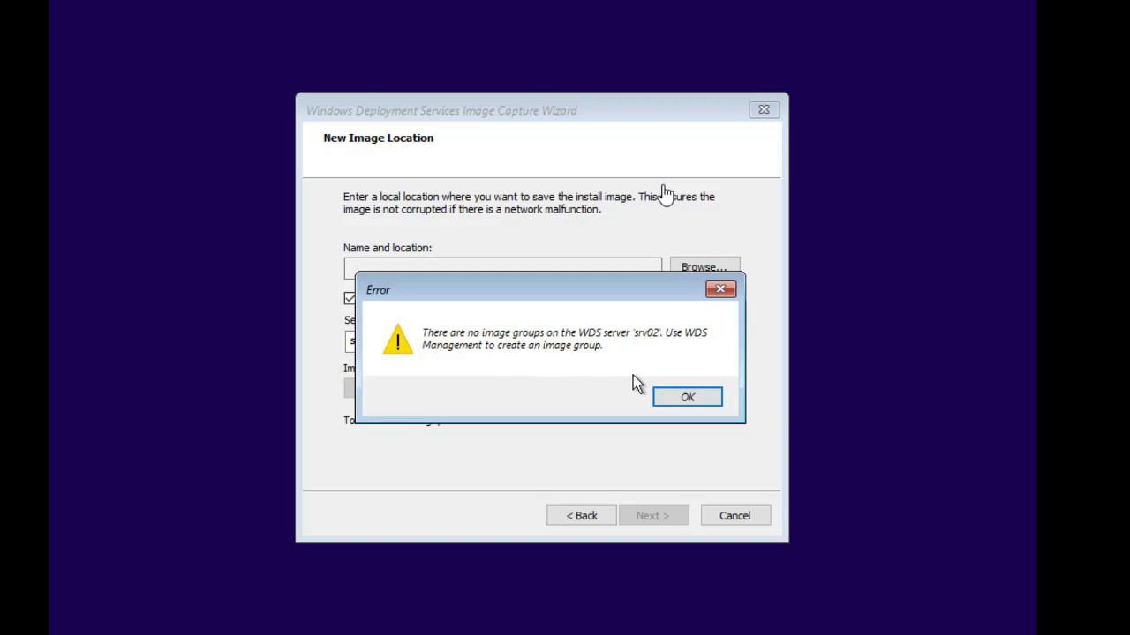
Dismiss the no-image-groups error, sign in to SRV02 and refresh its WDS console.
click(672, 397)
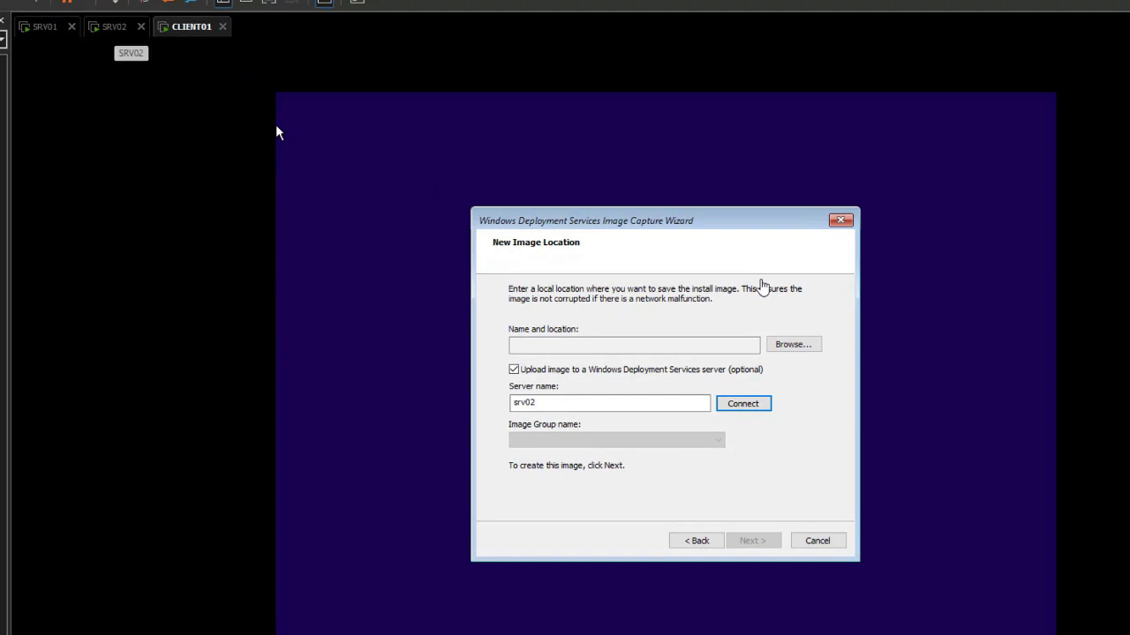
click(116, 26)
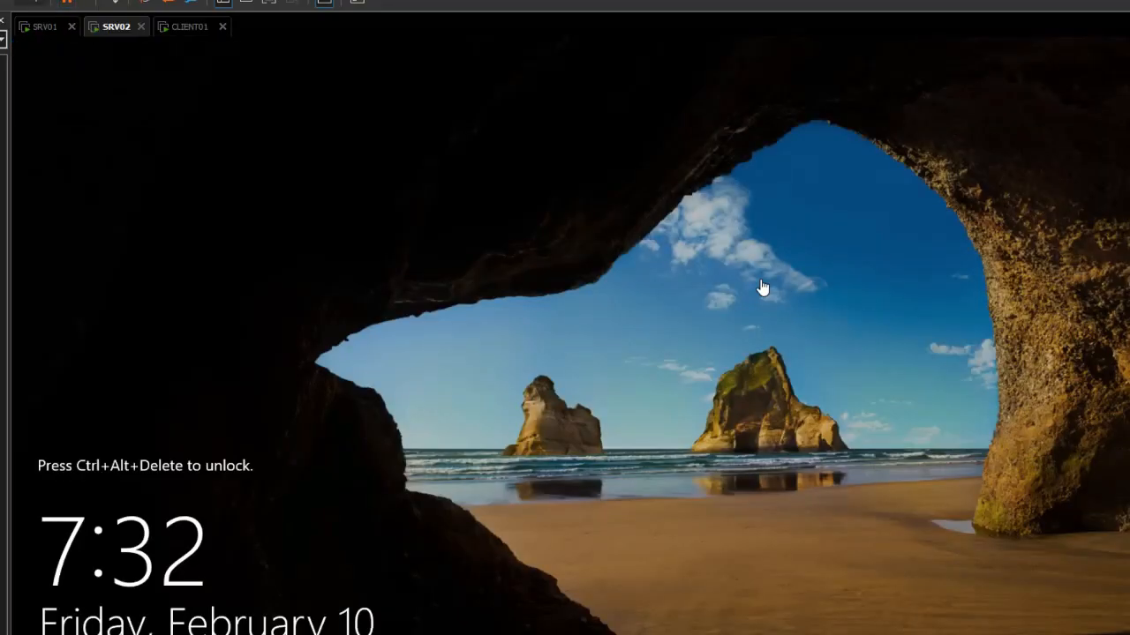
click(114, 3)
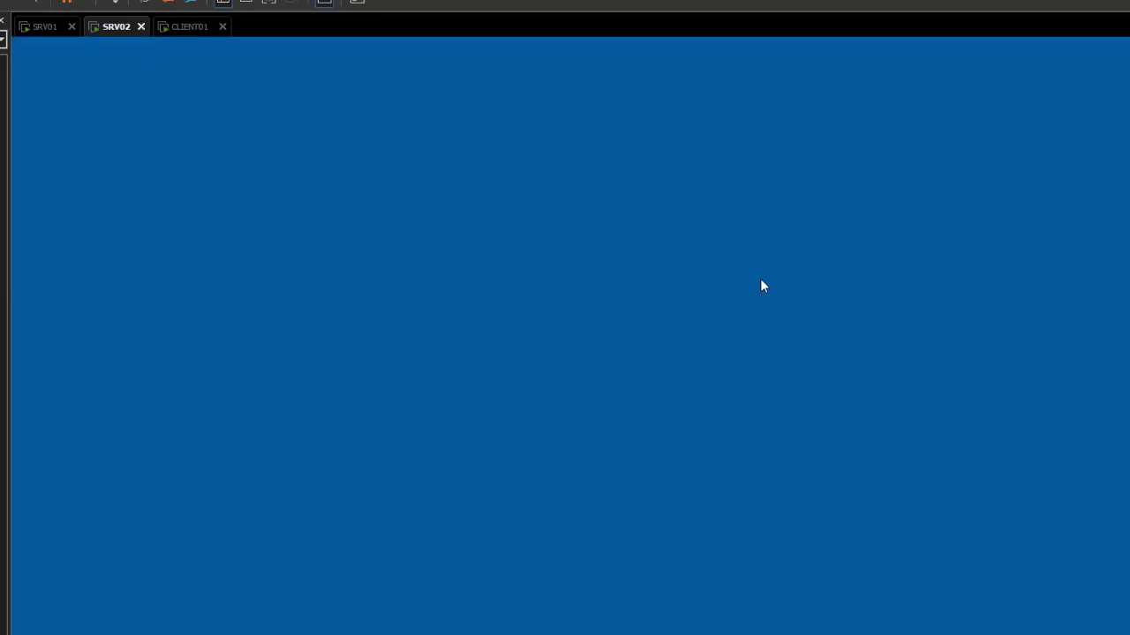
text(Pa$)
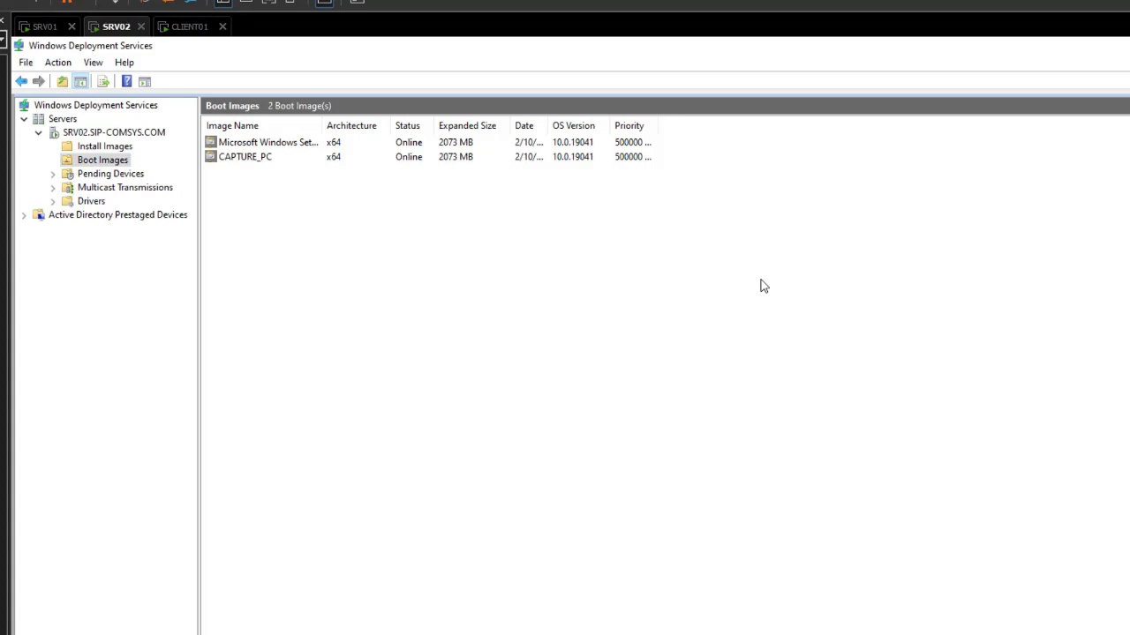
key(Left)
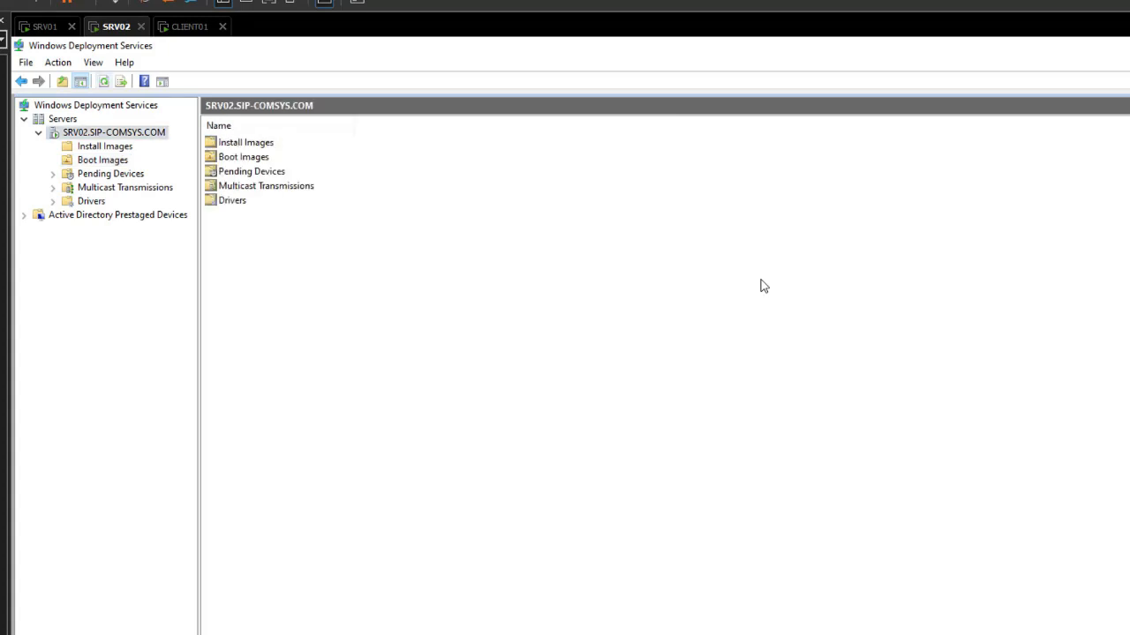
key(F5)
Add a WIN10 image group under Install Images, then return to CLIENT01.
key(Right)
key(Down)
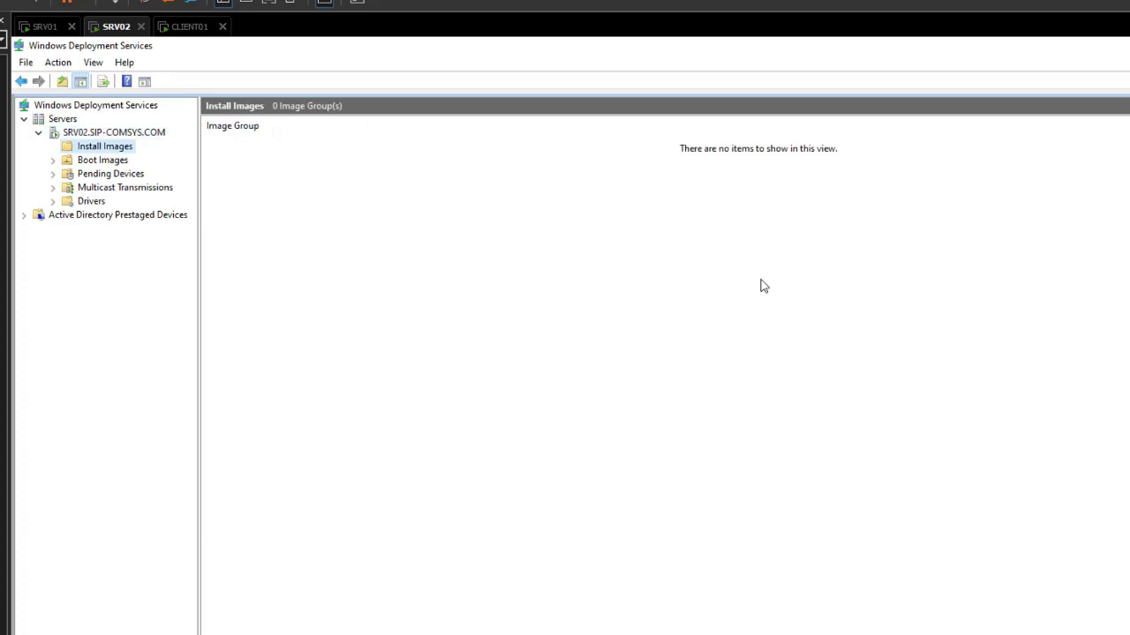
key(shift+F10)
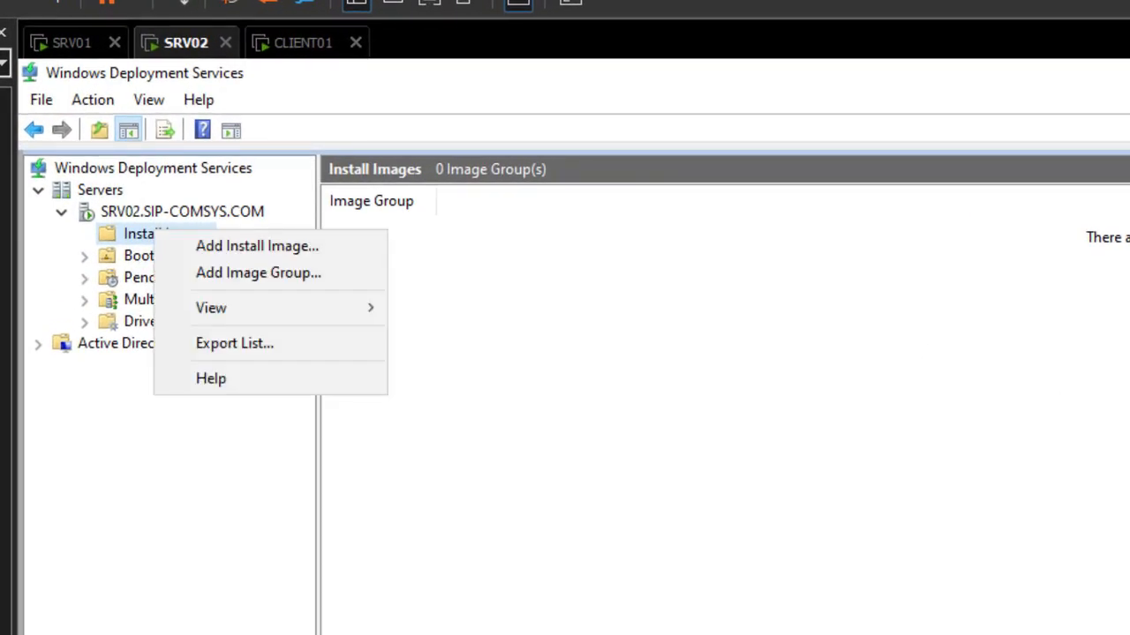
key(Down)
key(Down)
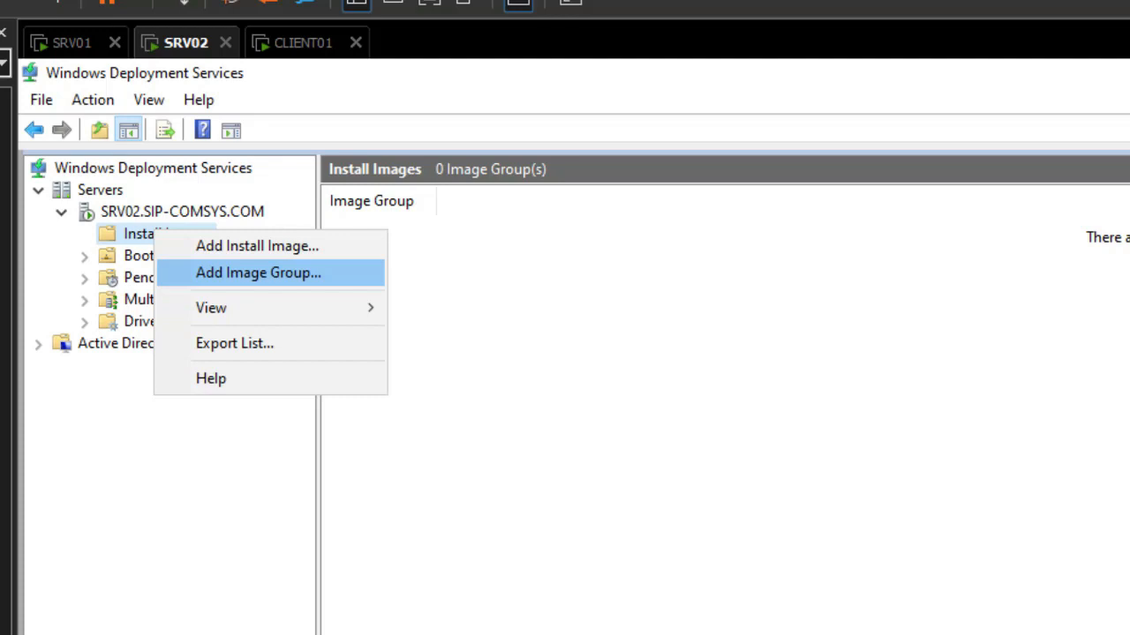
key(Return)
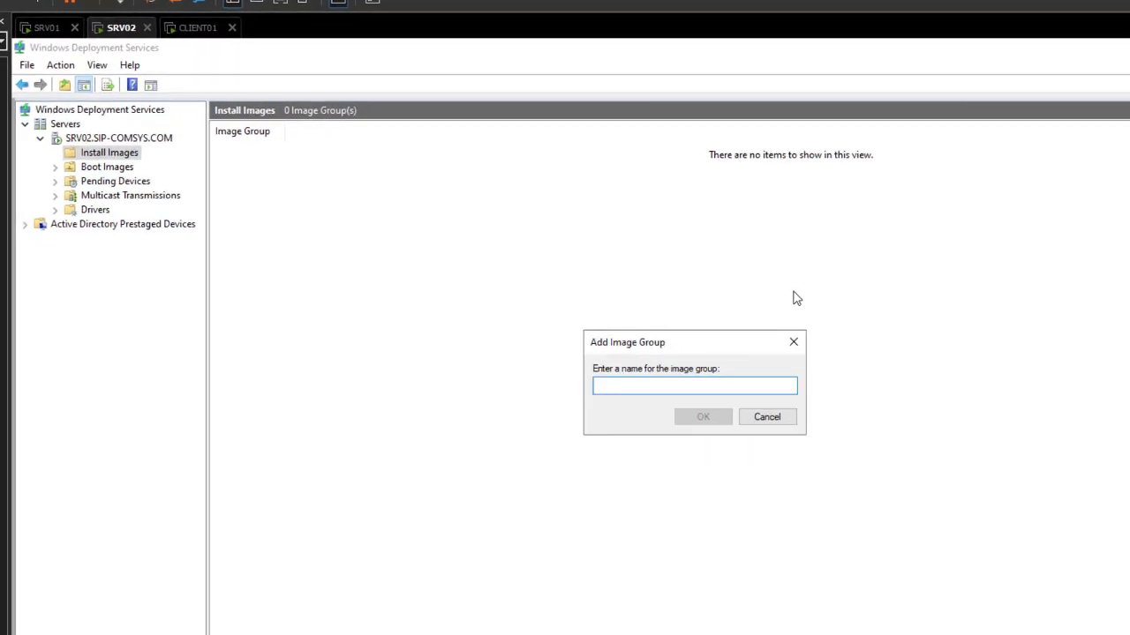
text(WIN)
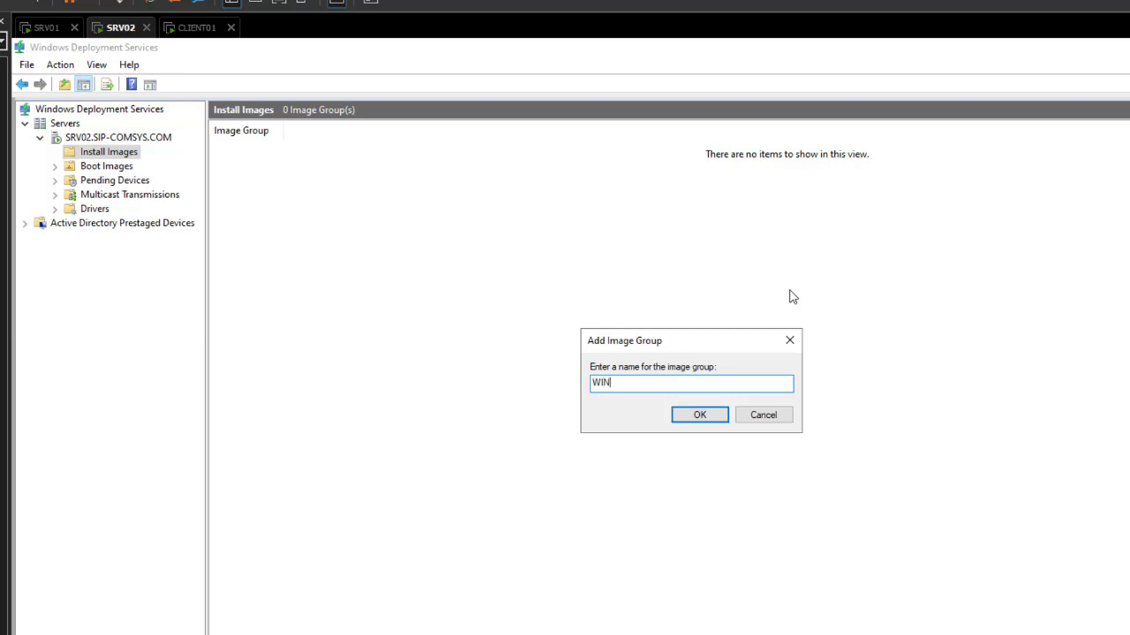
text(10)
key(Return)
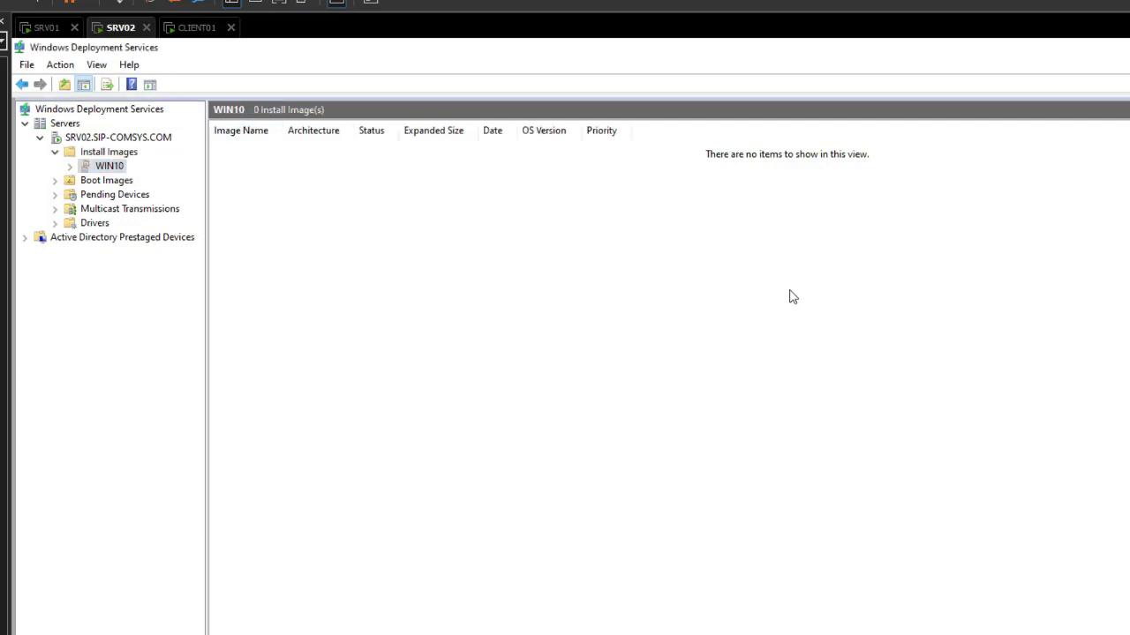
key(ctrl+Tab)
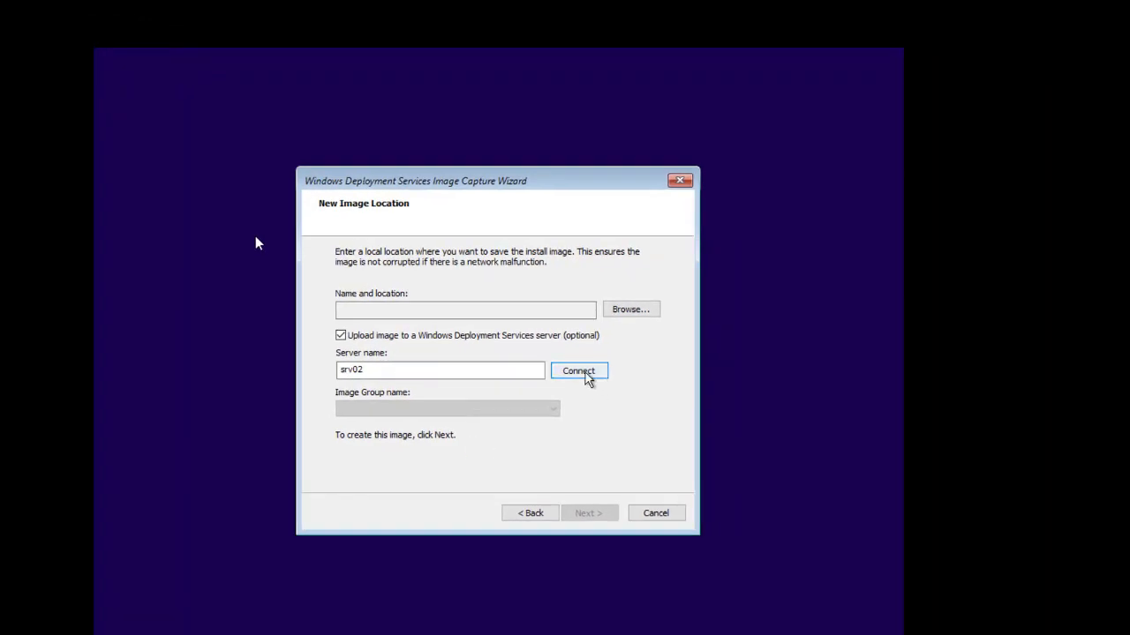
Connect to srv02 and choose WIN10 as the image group.
click(587, 377)
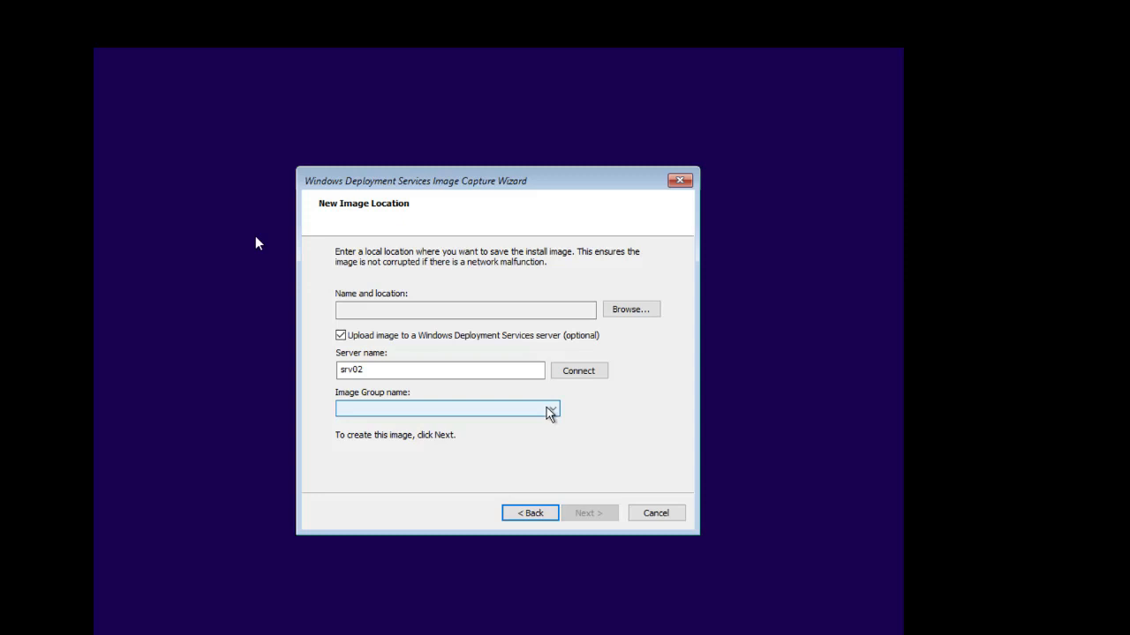
click(550, 411)
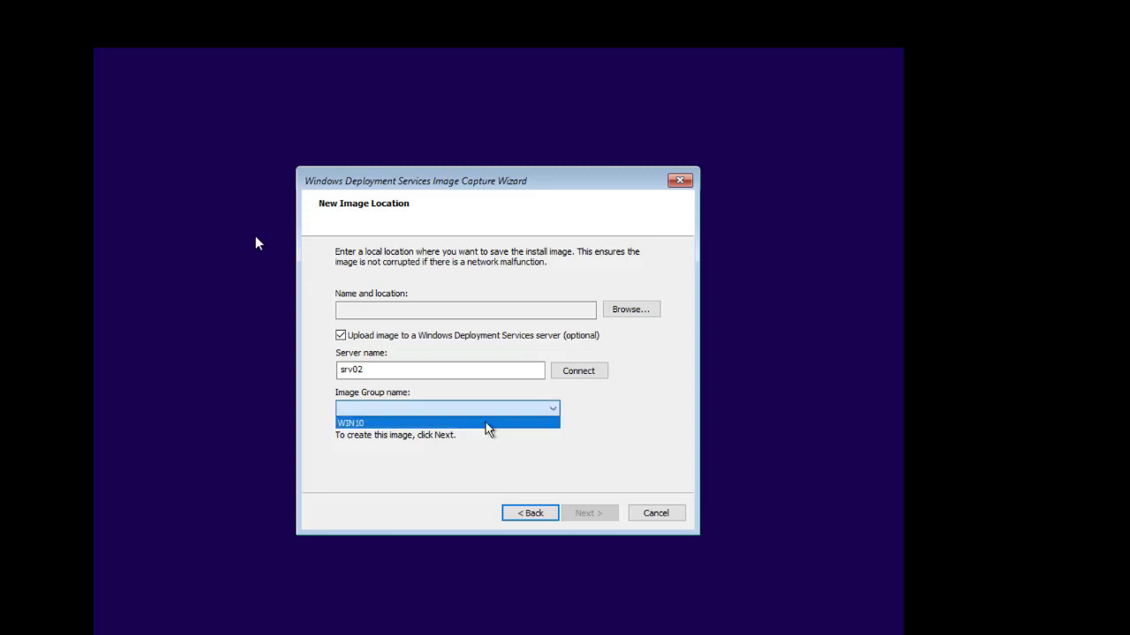
click(362, 423)
click(463, 306)
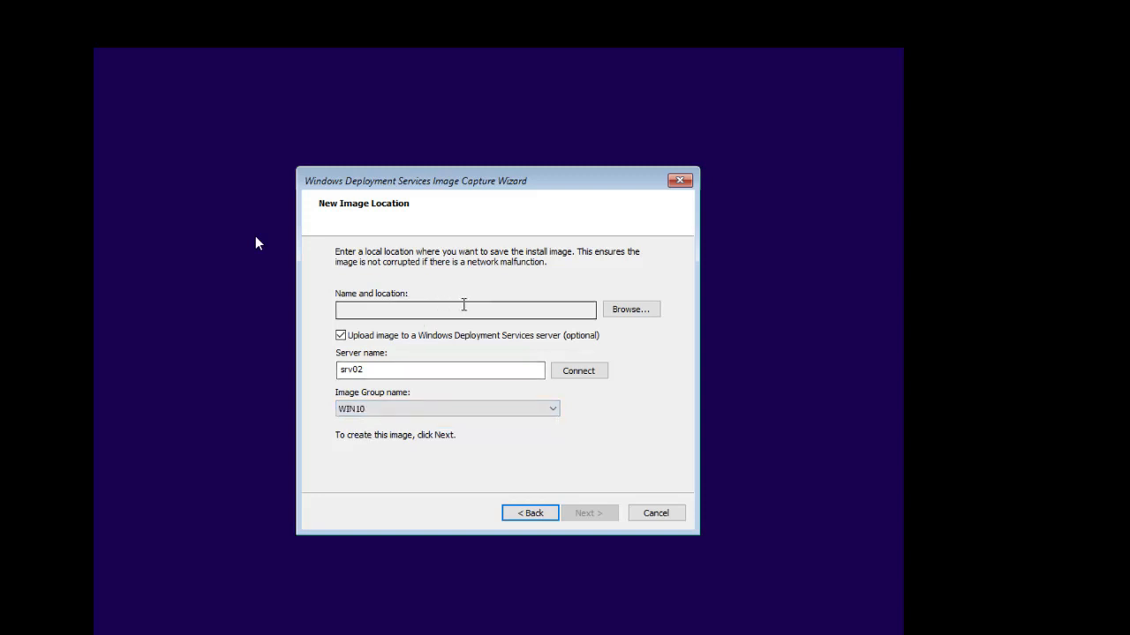
Save the captured image locally as C:\MASTER_PC.wim.
click(633, 312)
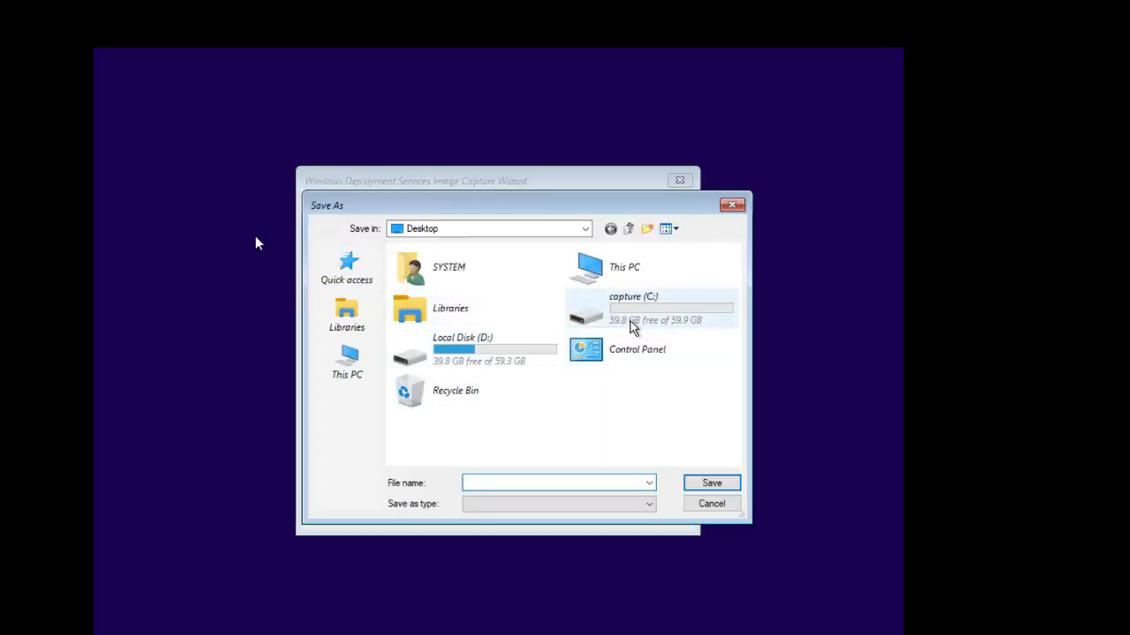
click(643, 318)
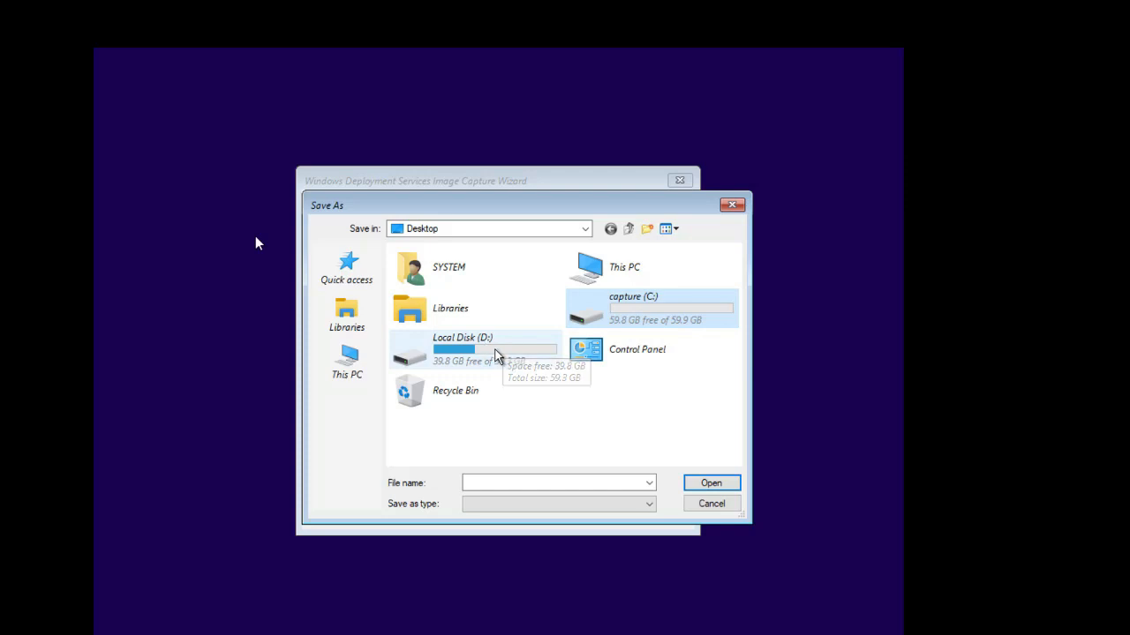
click(642, 309)
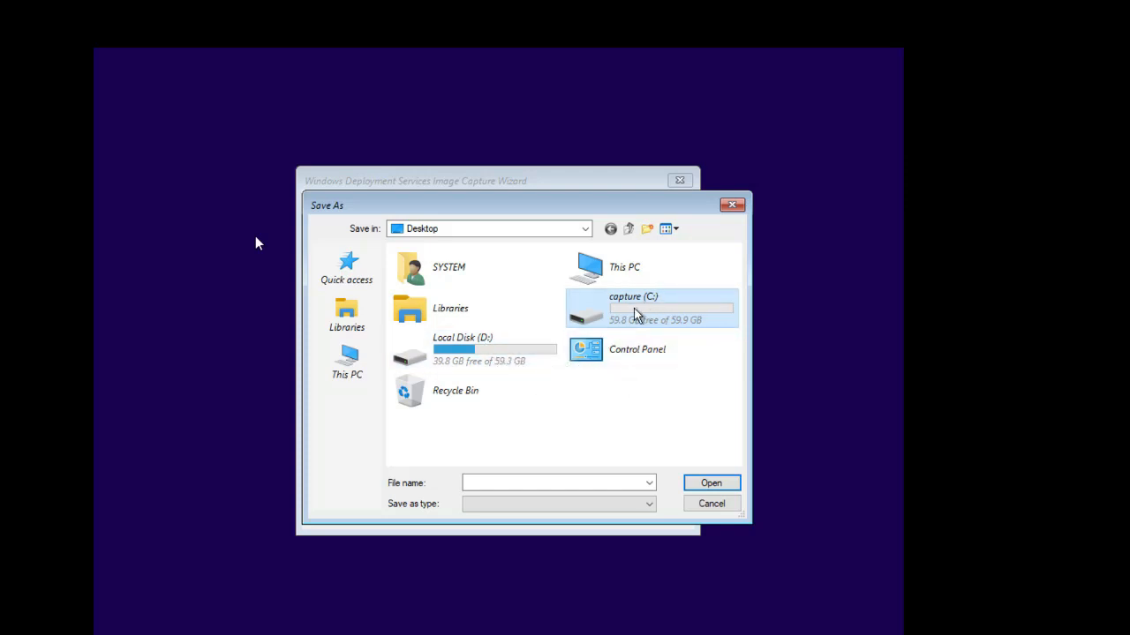
click(673, 316)
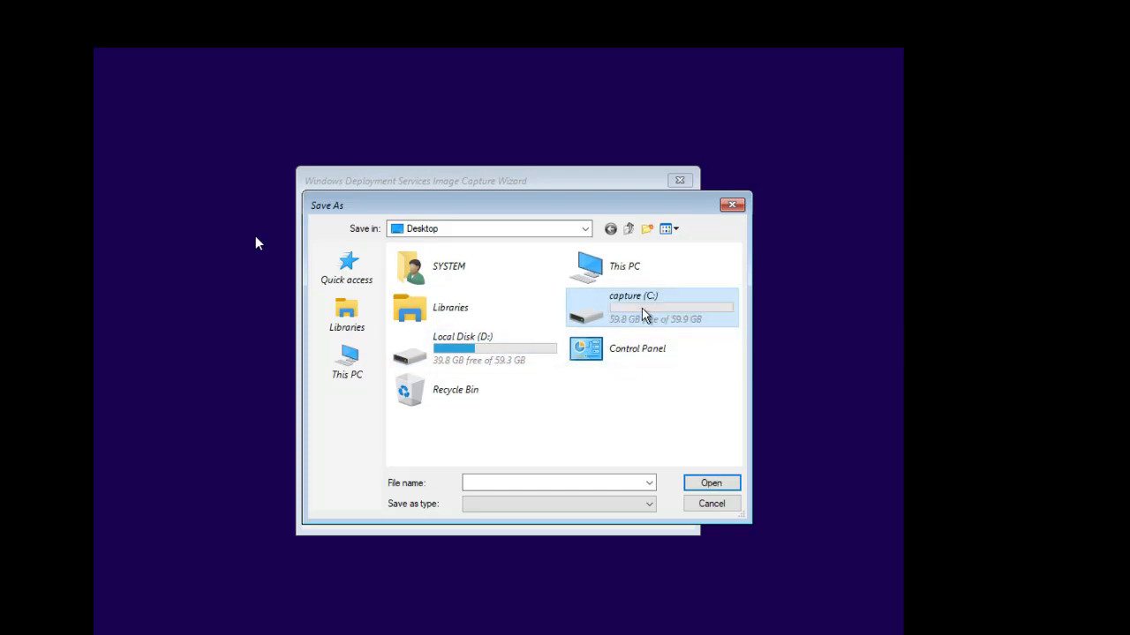
double_click(643, 315)
click(496, 482)
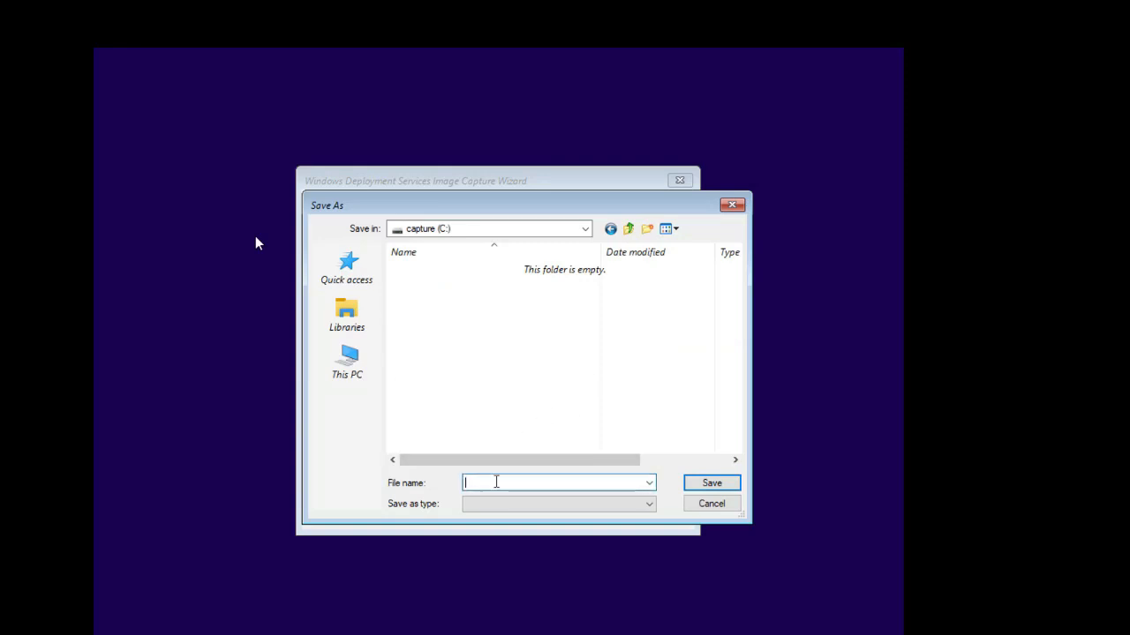
right_click(496, 481)
click(572, 332)
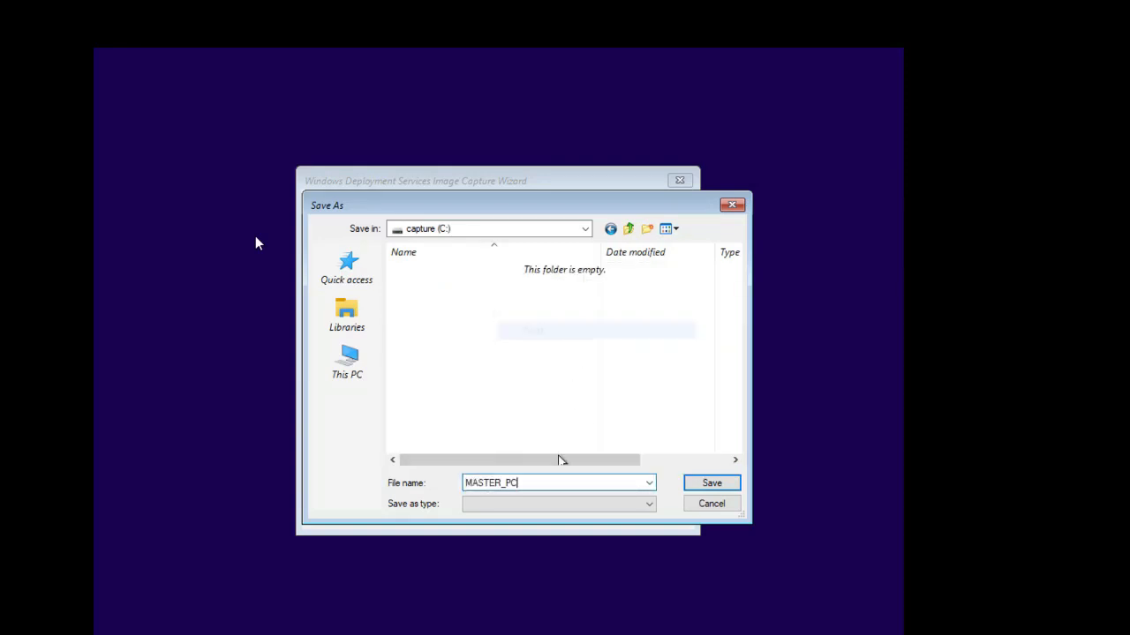
click(710, 482)
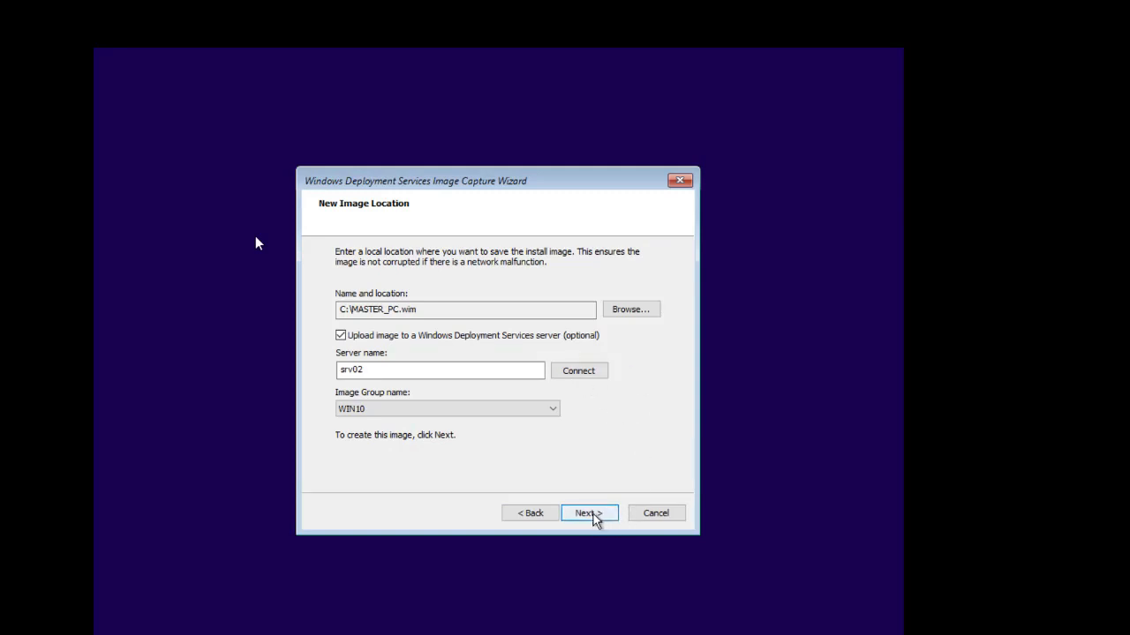
Run the MASTER_PC capture and upload to completion, then close the wizard.
click(589, 514)
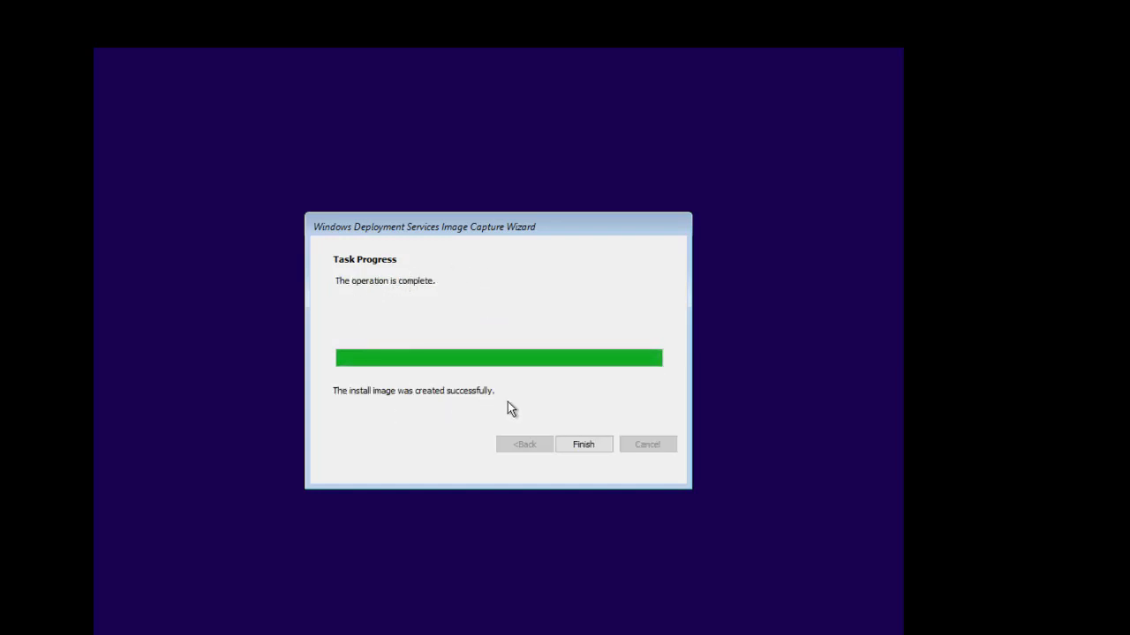
click(587, 447)
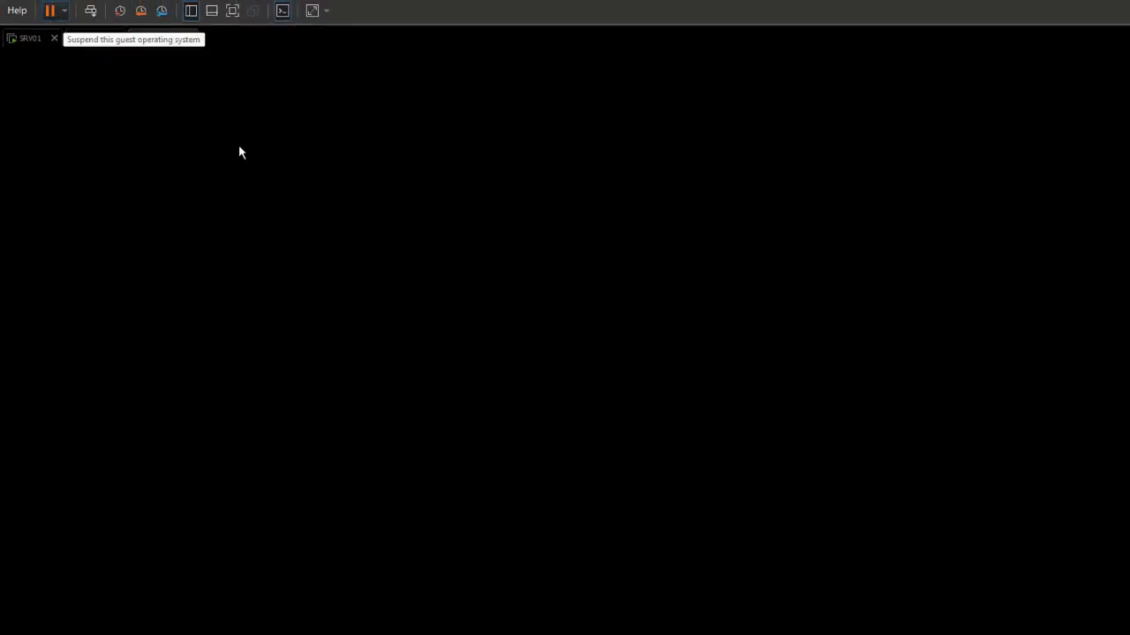
click(64, 10)
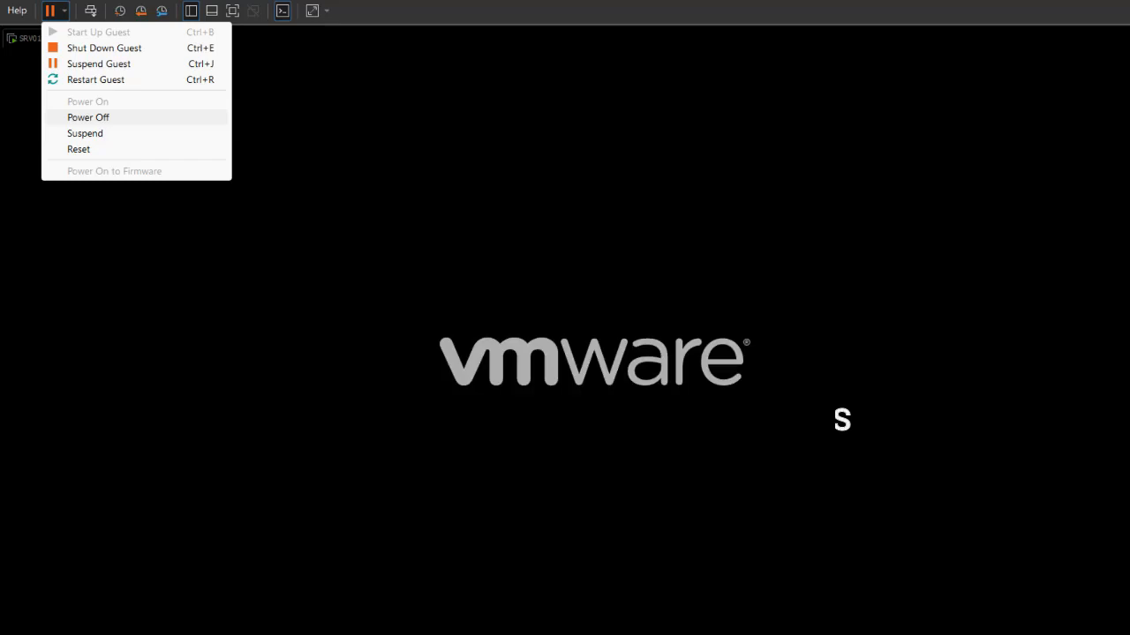
Power off CLIENT01 and switch to the SRV02 server console.
click(88, 117)
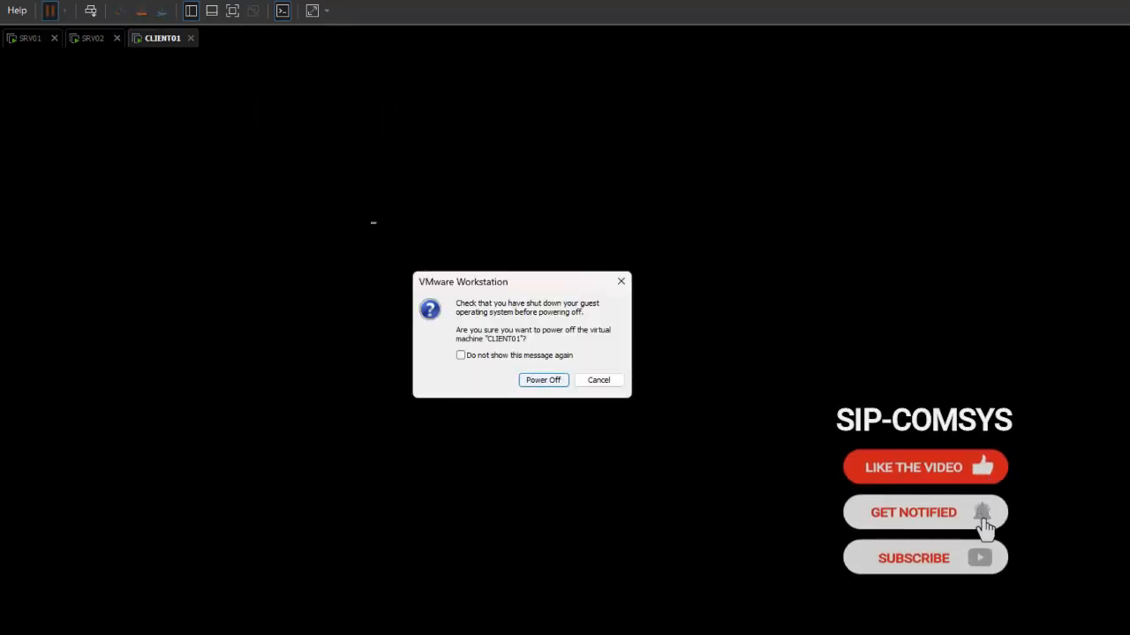
key(Return)
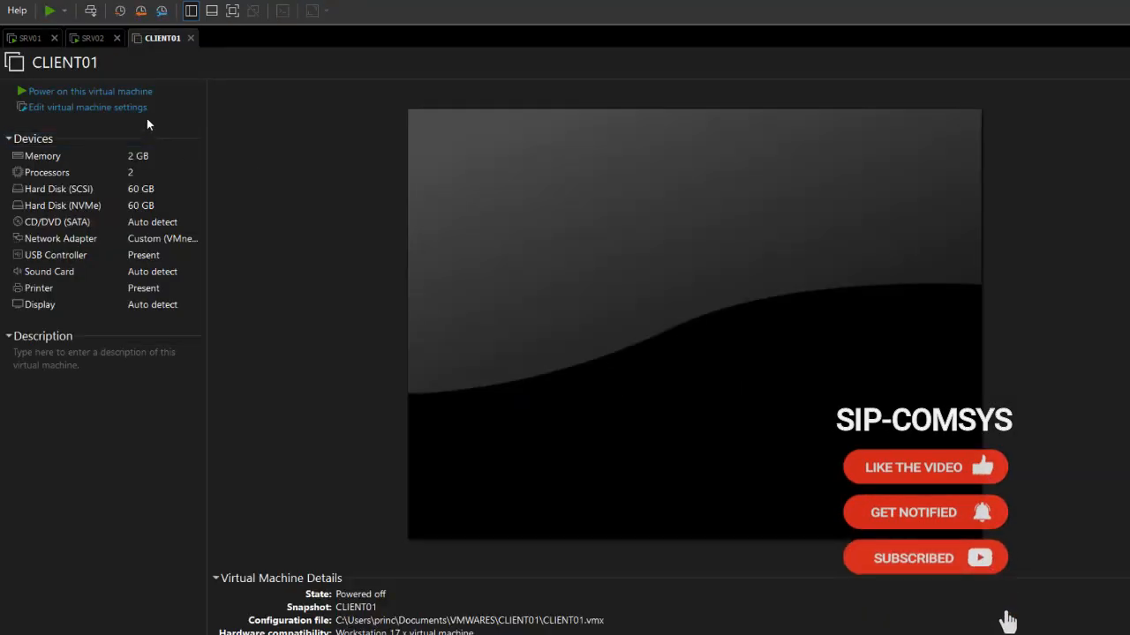
click(91, 39)
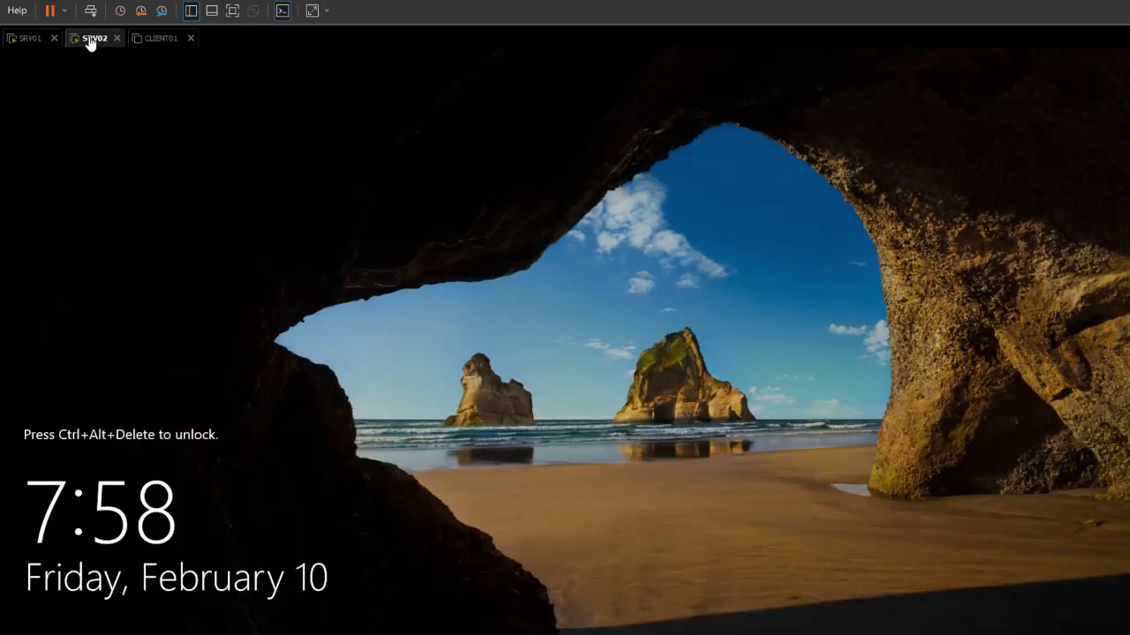
Sign in to SRV02 with the administrator password.
click(90, 11)
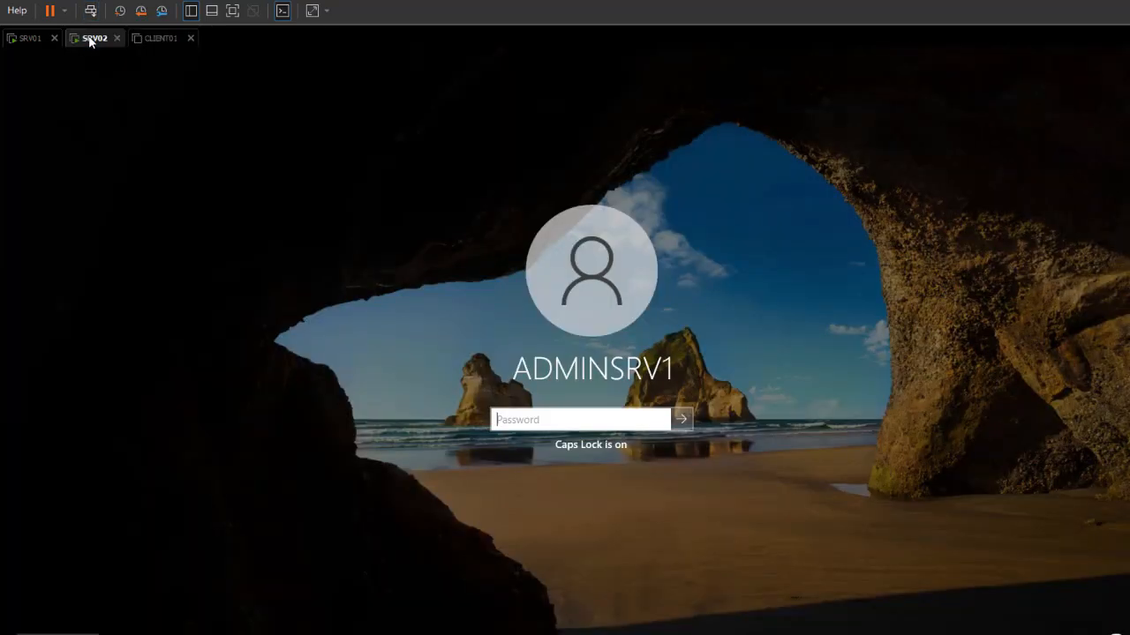
key(Caps_Lock)
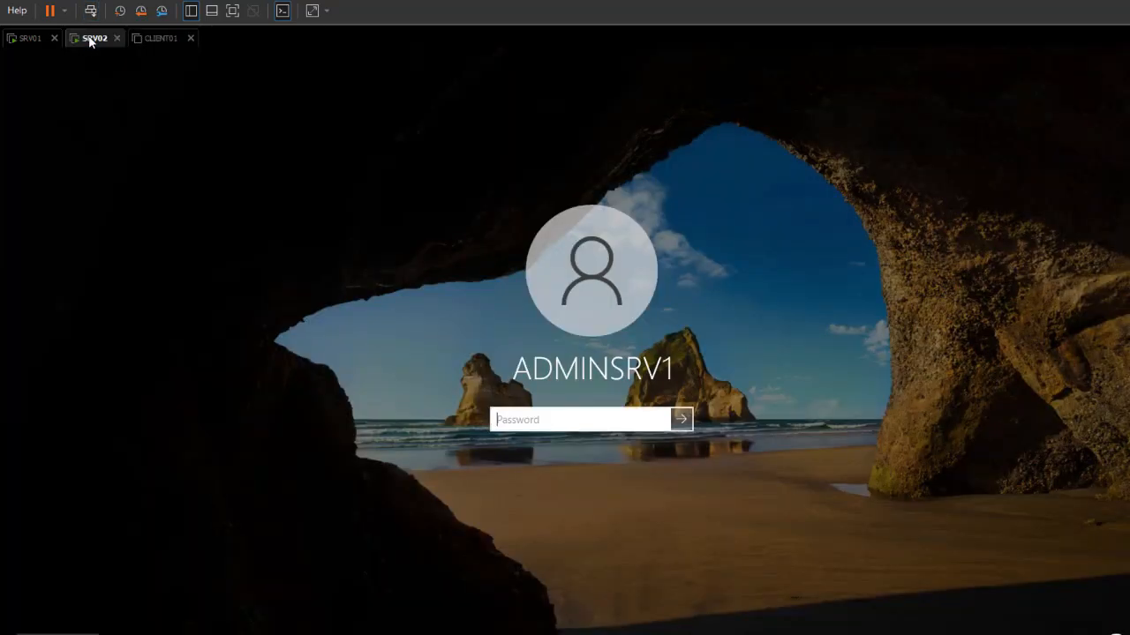
text(•••••••••)
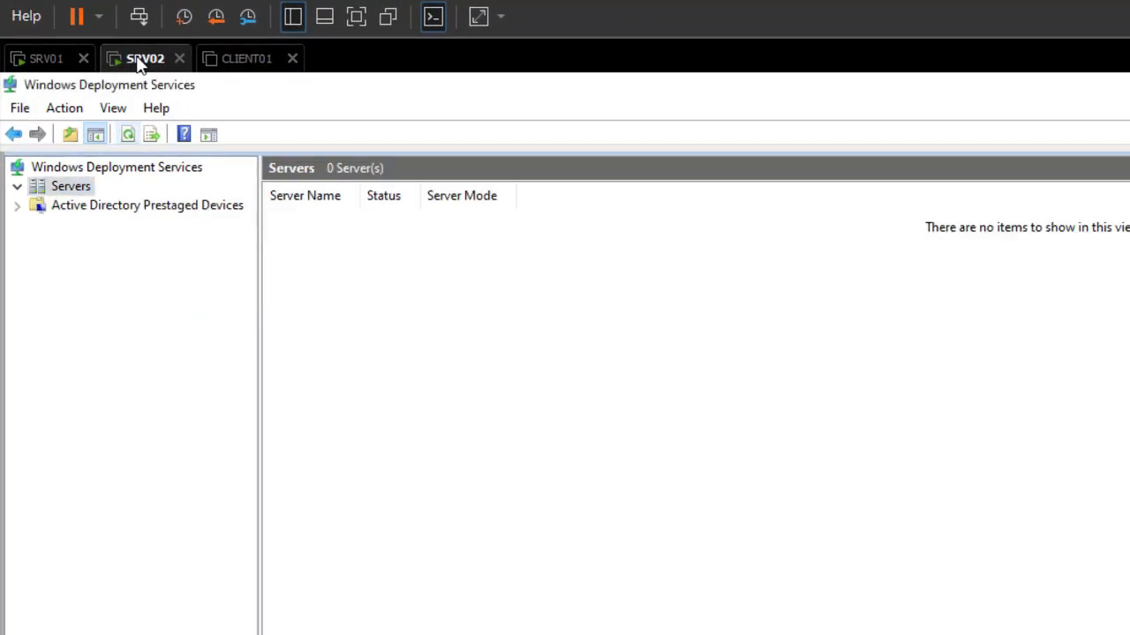
Expand SRV02 > Install Images > WIN10 to view the MASTER_PC x64 image.
double_click(142, 205)
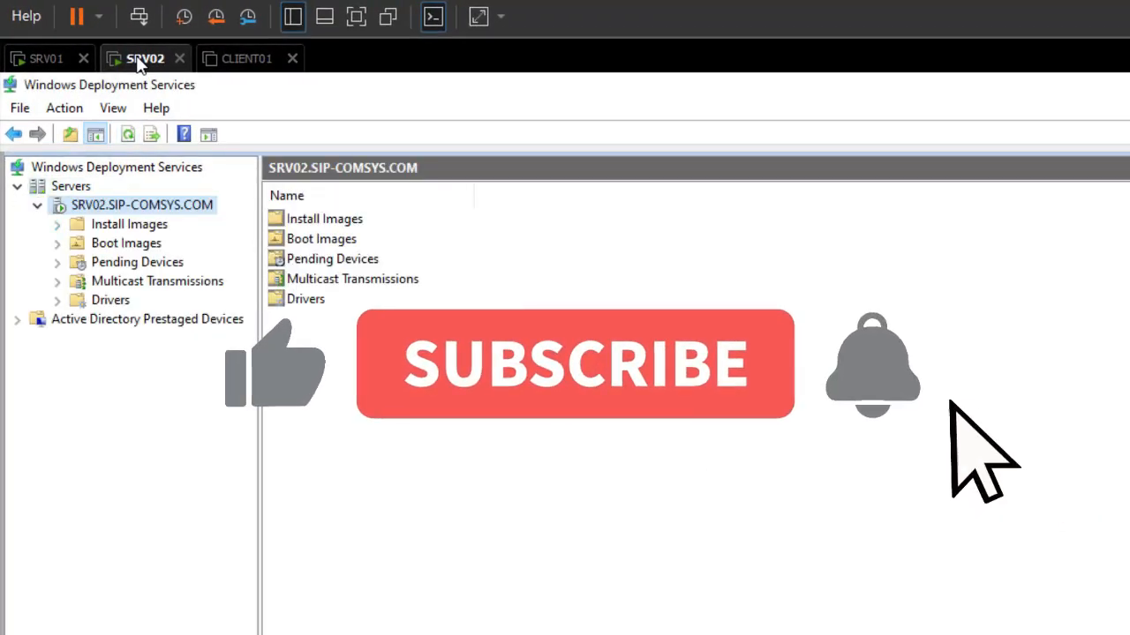
click(126, 243)
key(Up)
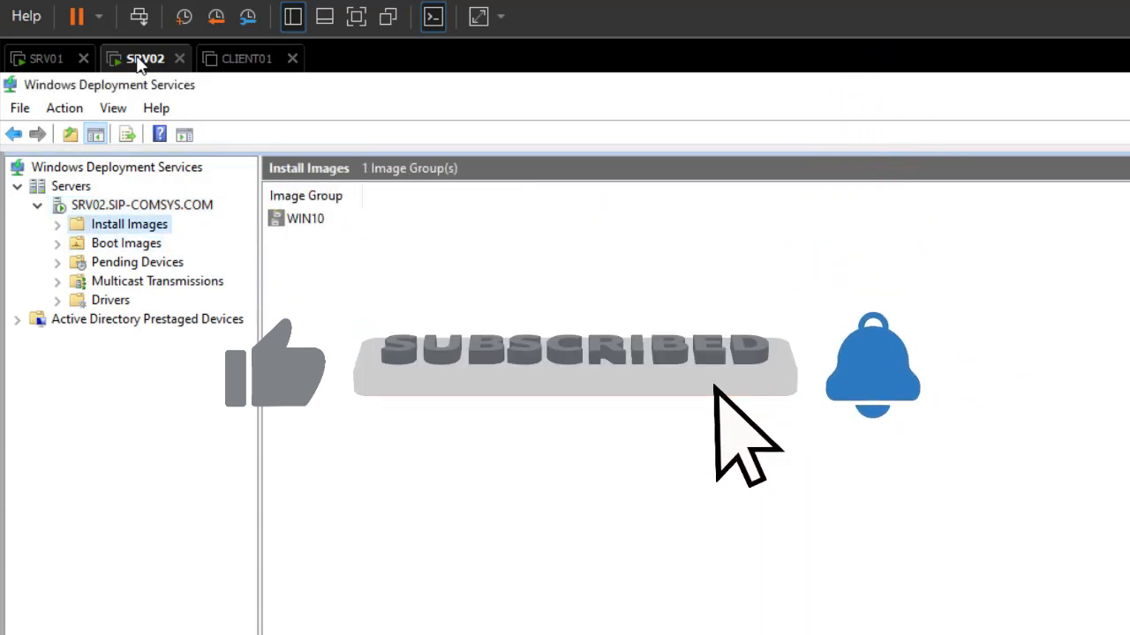
key(Right)
key(Down)
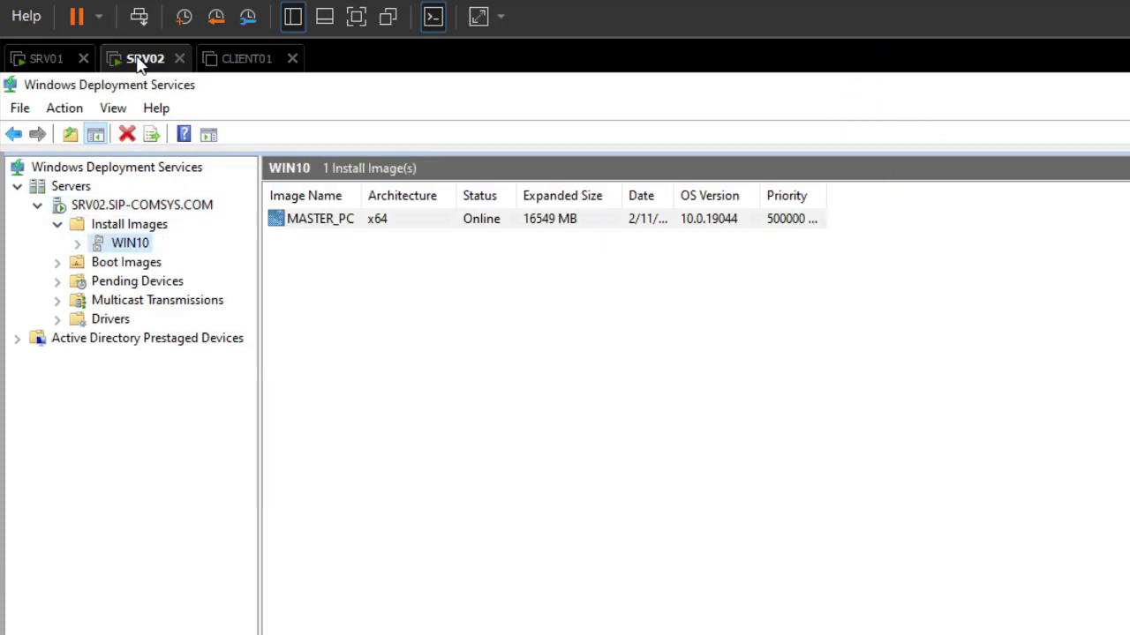
key(Tab)
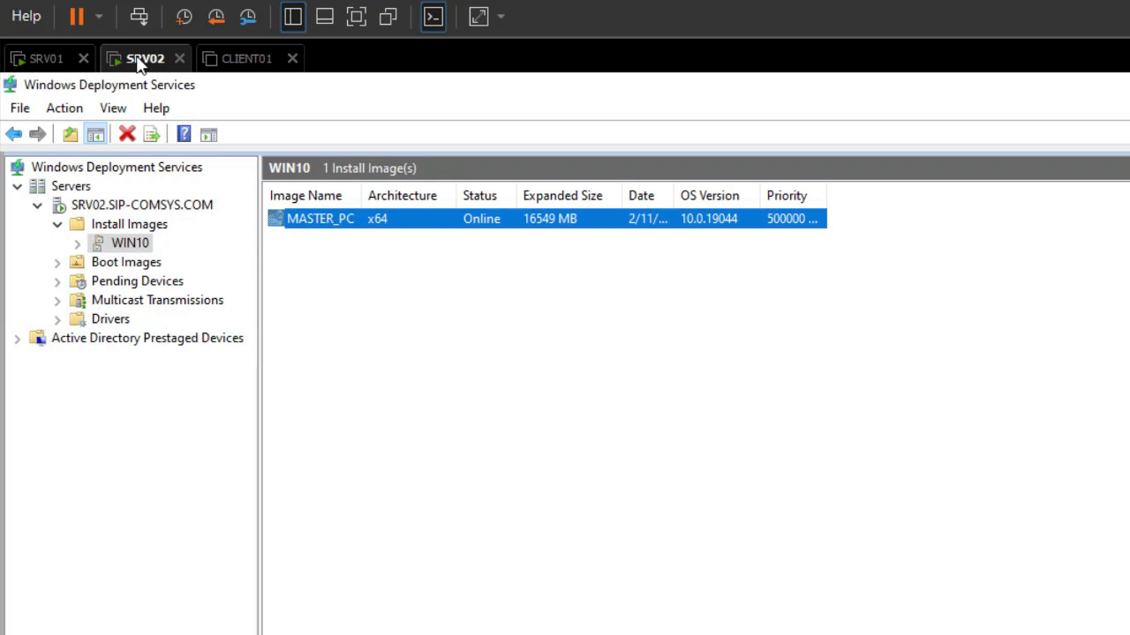
click(237, 60)
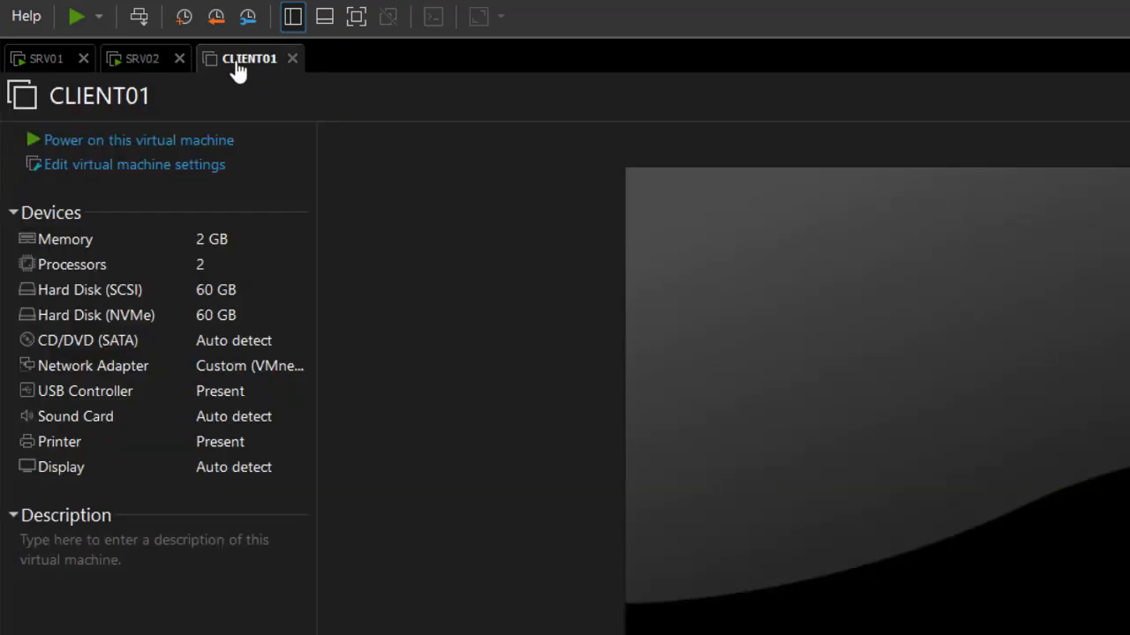
click(141, 62)
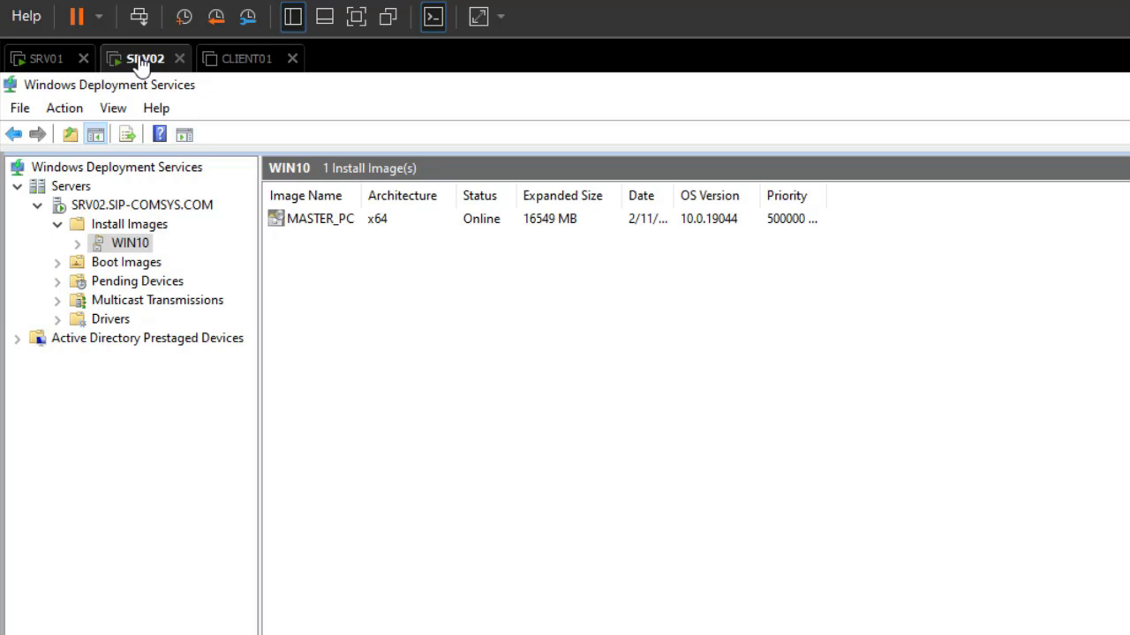
key(Tab)
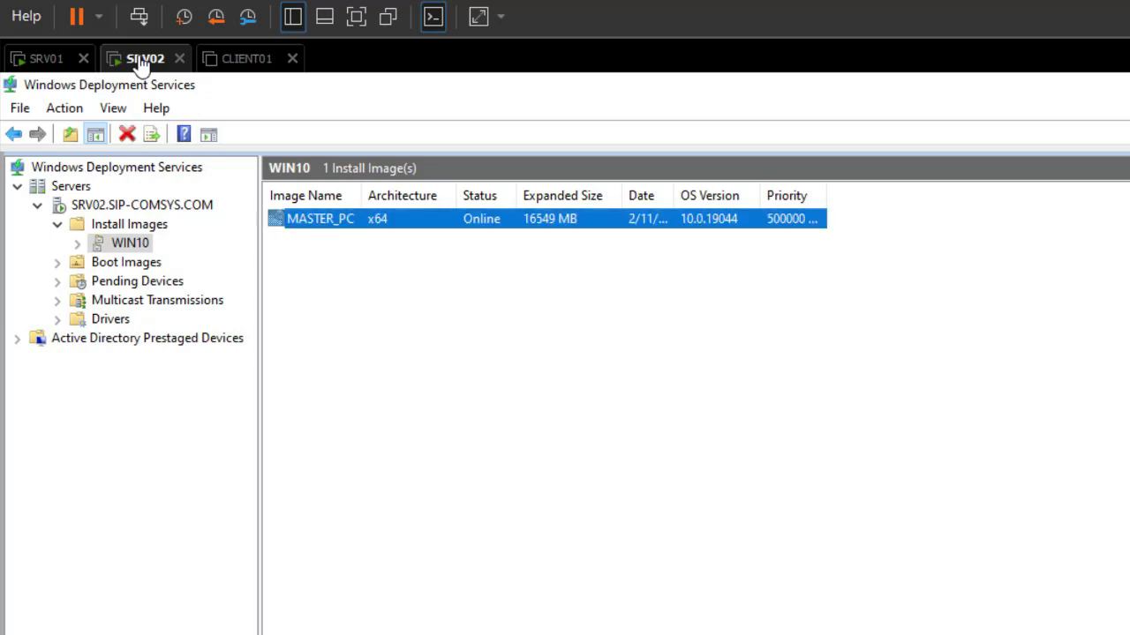
key(Tab)
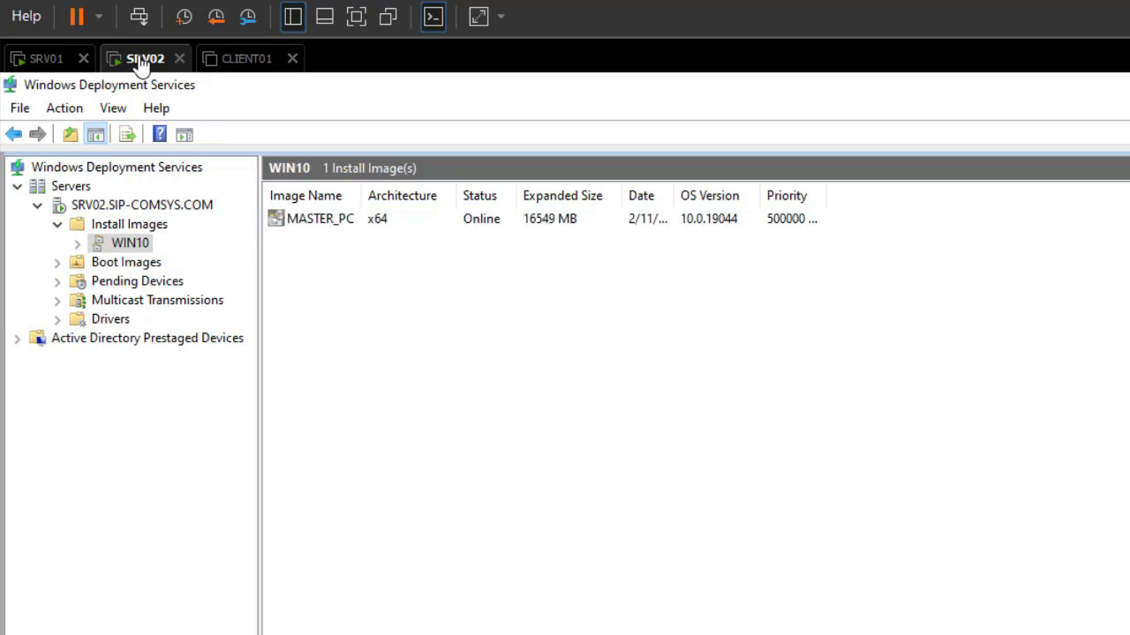
key(alt+f)
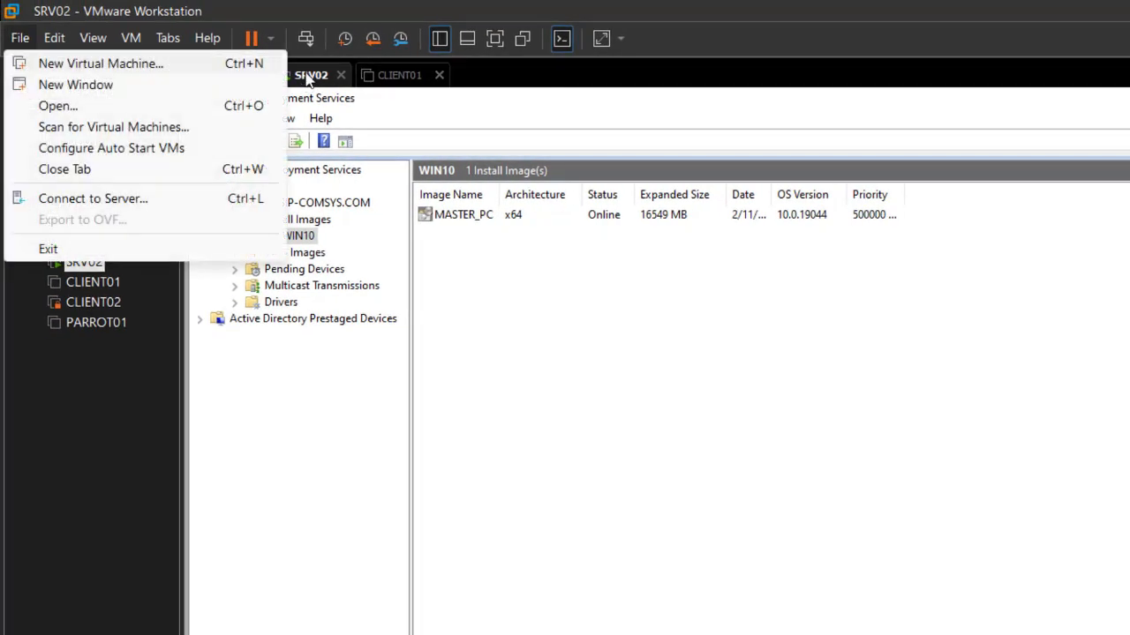
Start a new virtual machine, installing the OS later, with guest version Windows 10 x64.
key(Return)
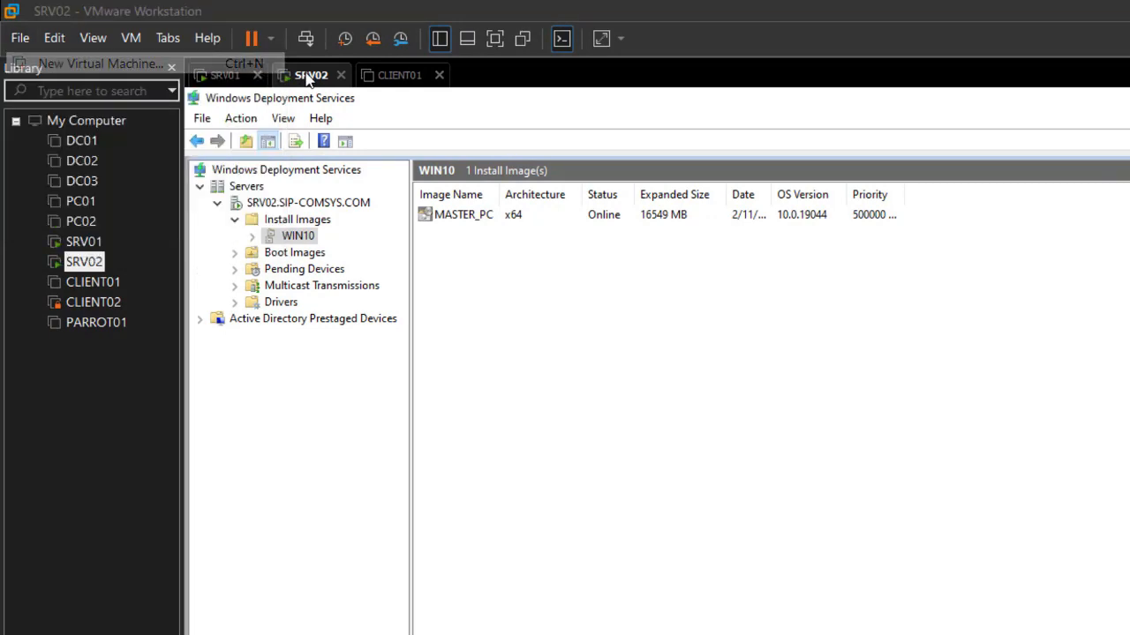
key(Return)
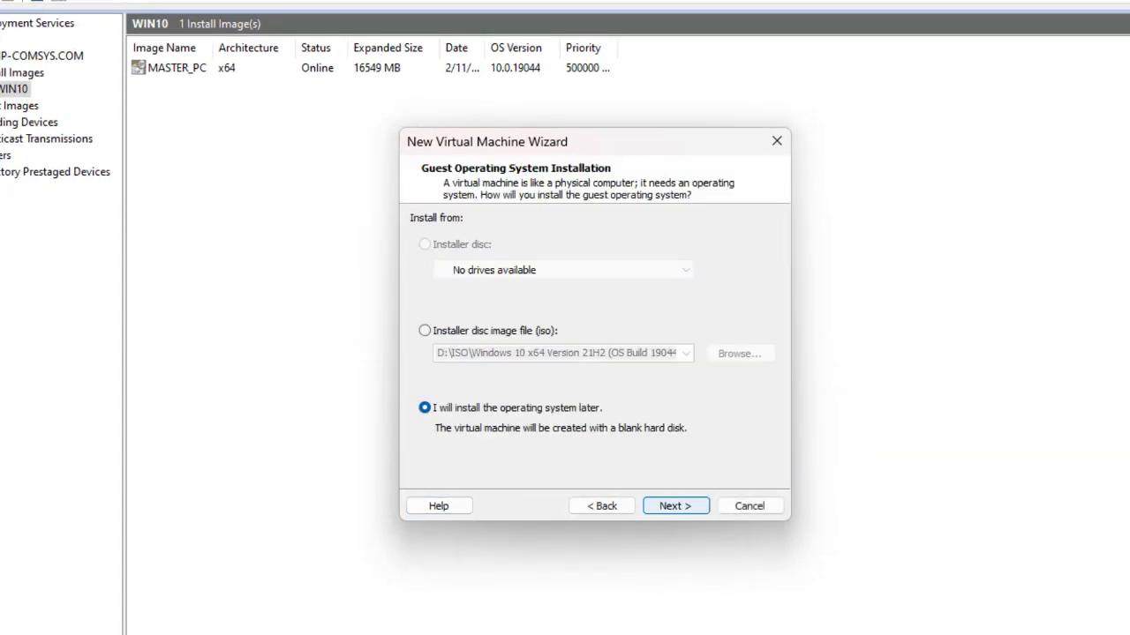
key(Return)
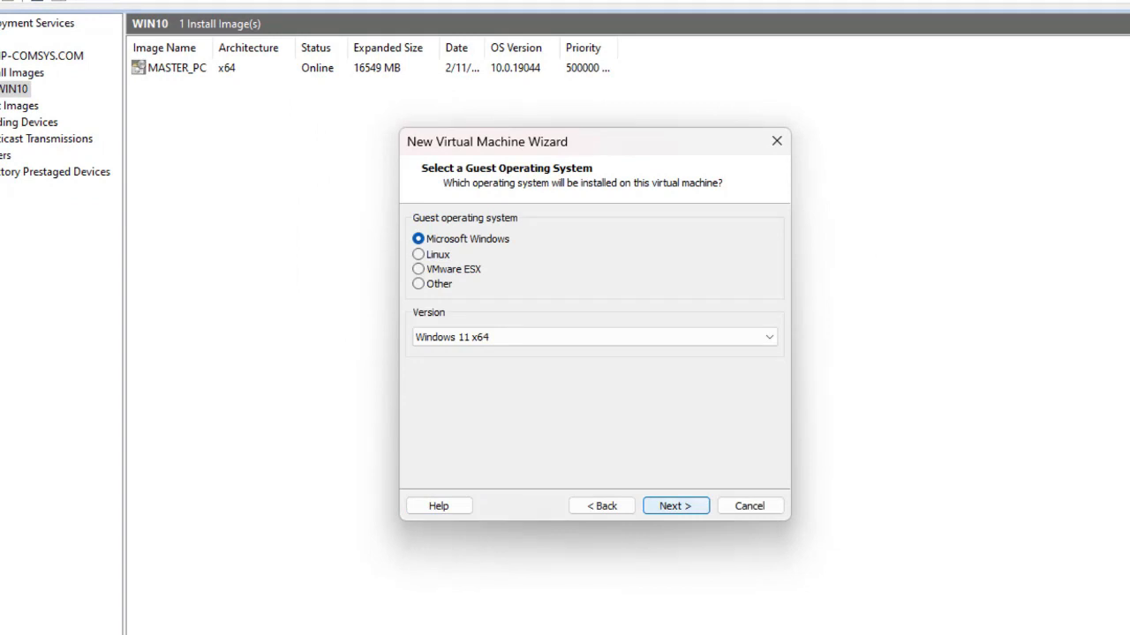
key(Tab)
key(alt+Down)
key(Down)
key(Down)
key(Up)
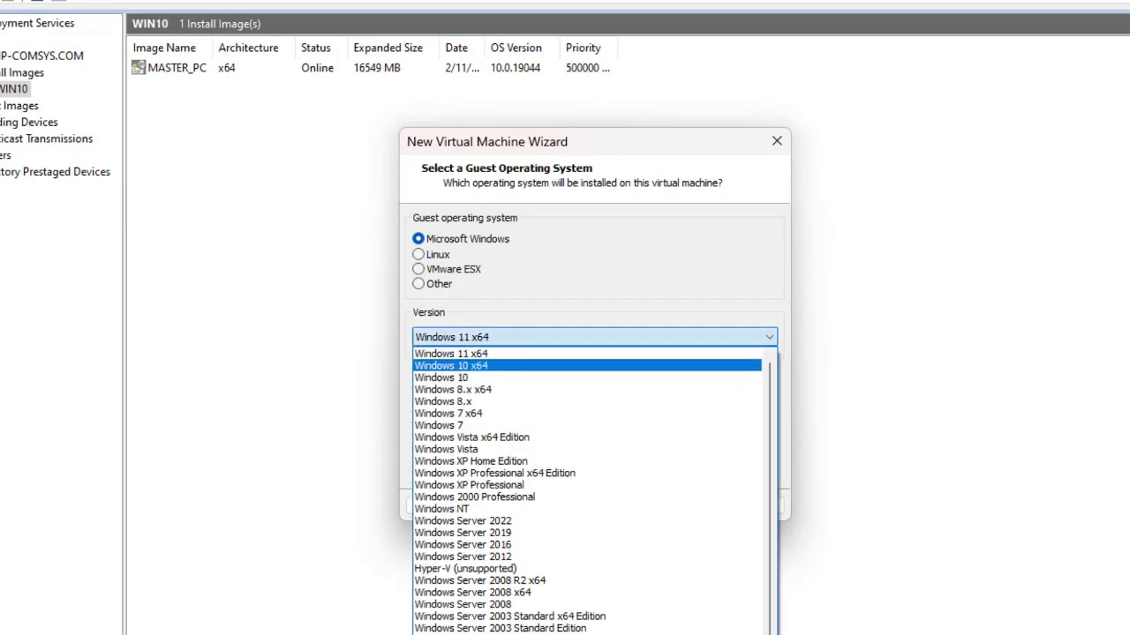
key(Return)
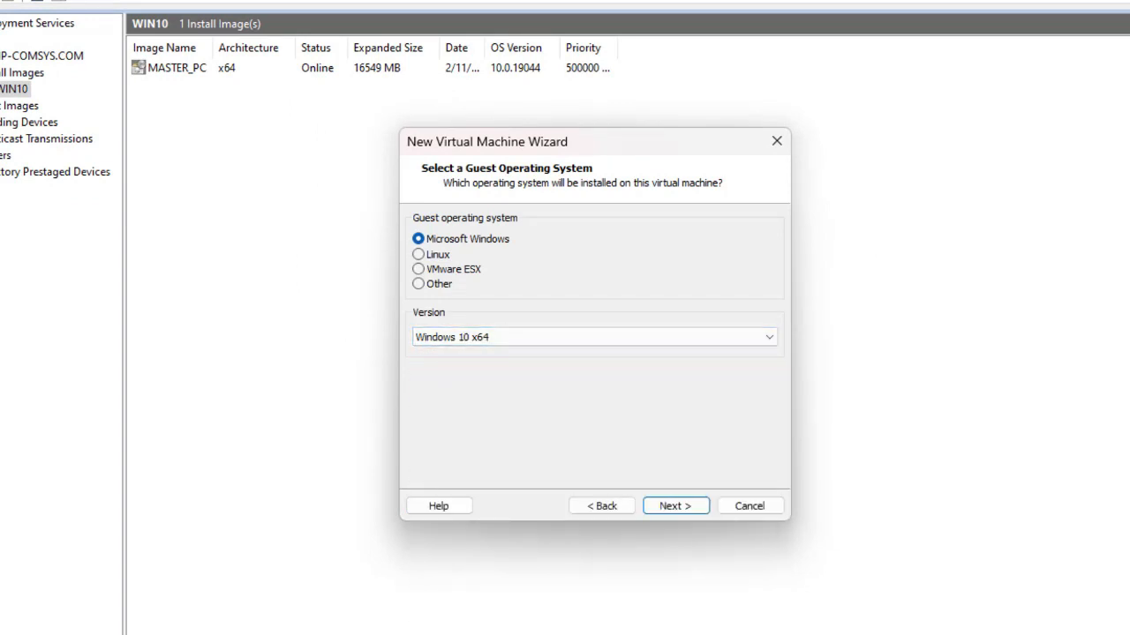
Name the machine TEST, store its 60 GB disk as a single file, and create it.
key(Return)
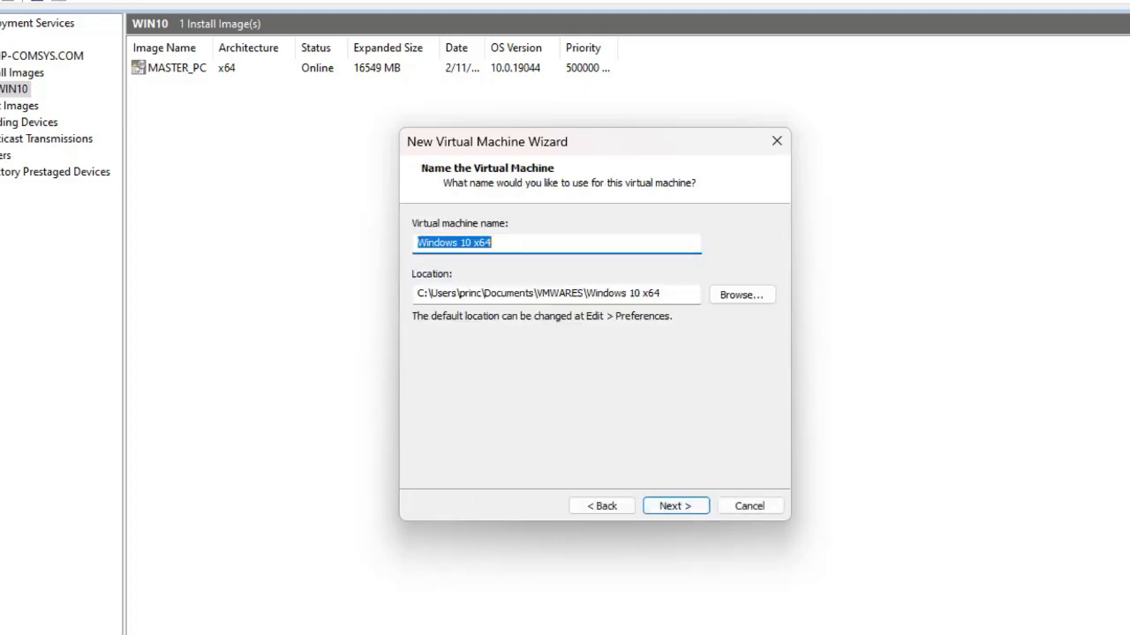
text(TEST)
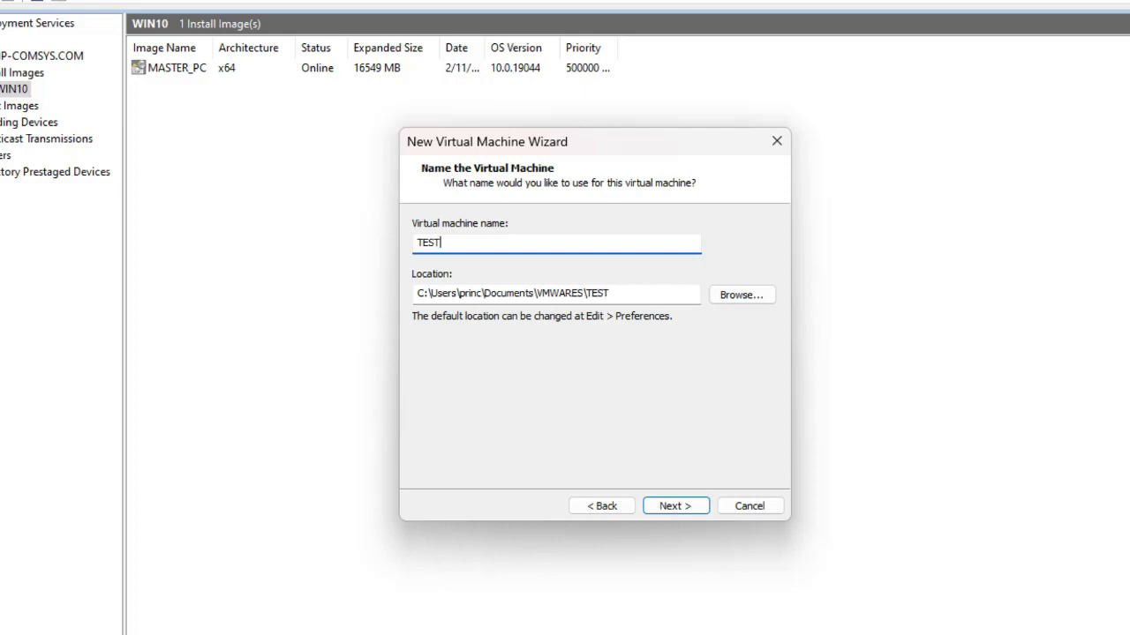
key(Return)
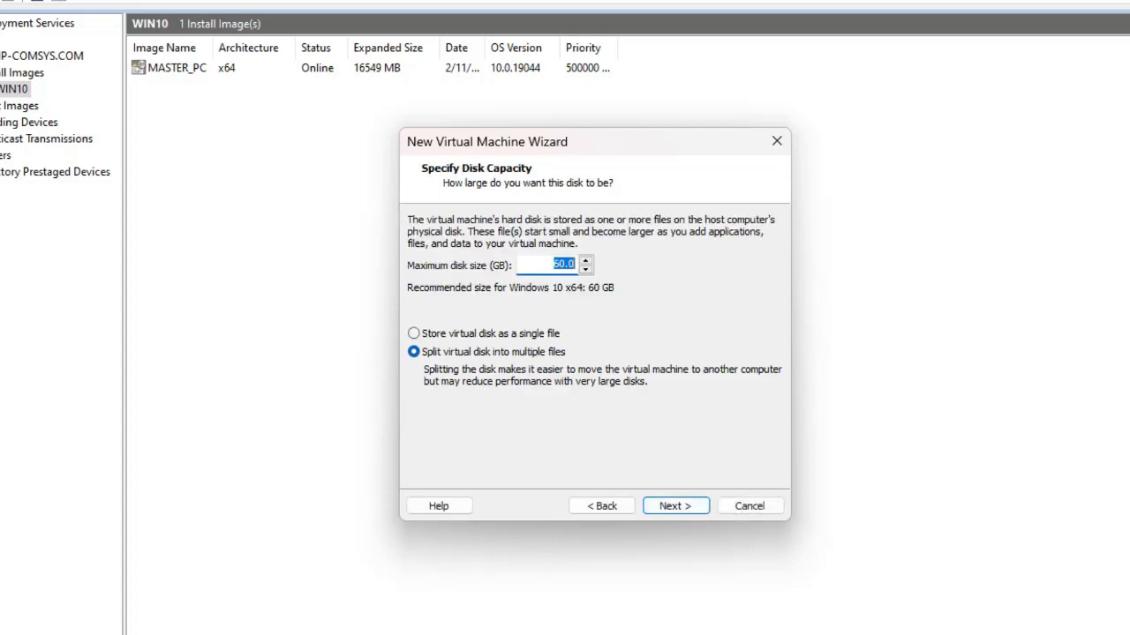
key(Tab)
key(Up)
key(Return)
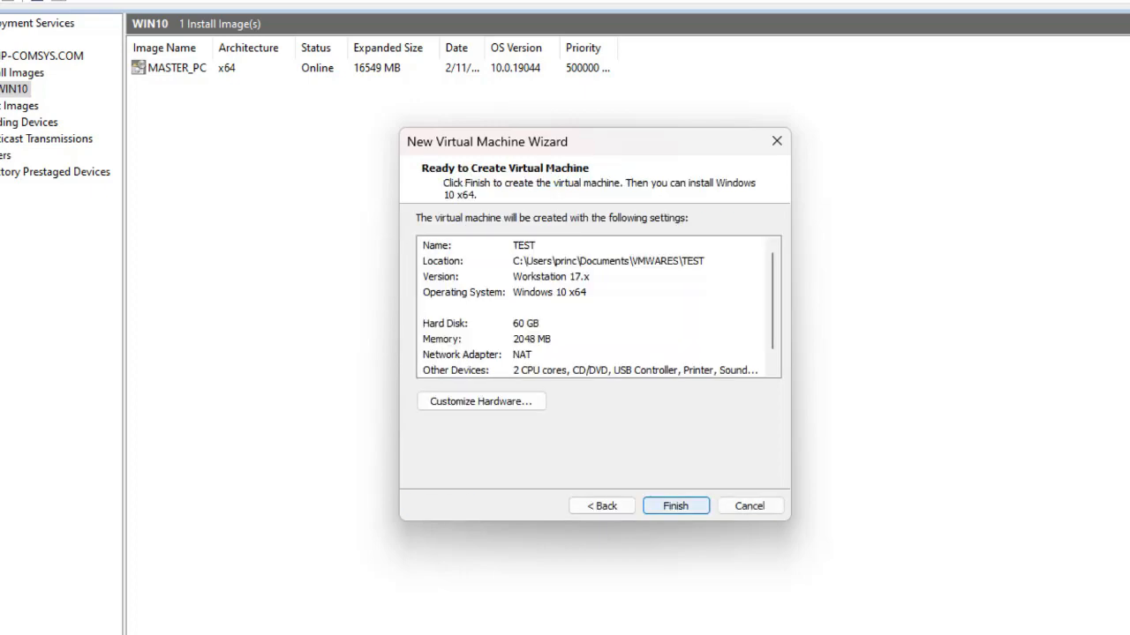
key(Return)
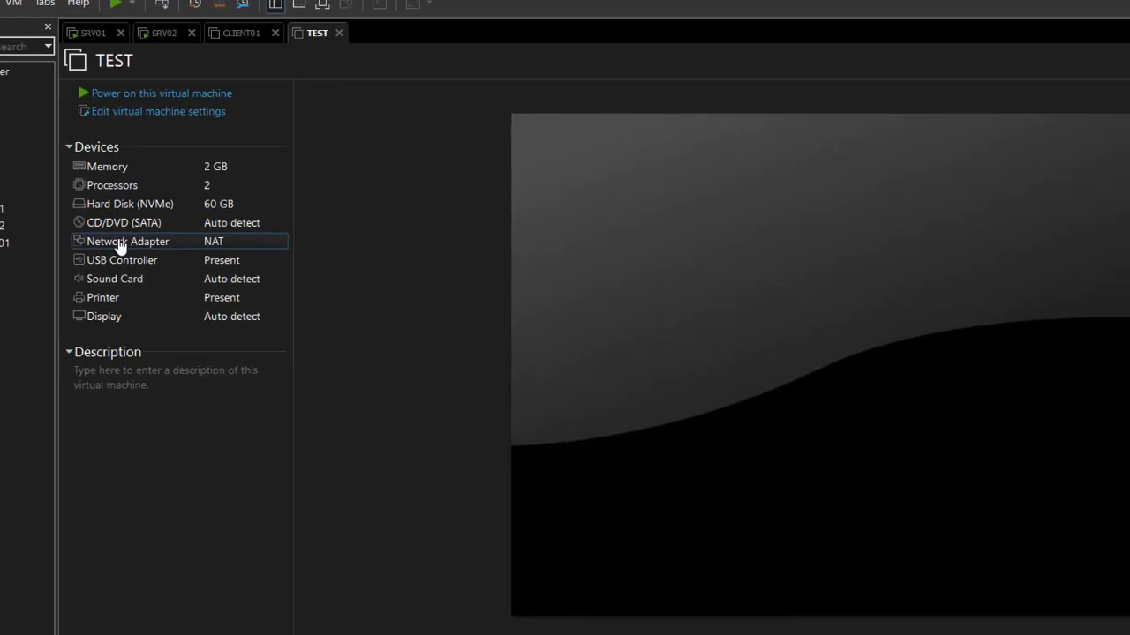
Set TEST's network adapter to Custom VMnet2 (Host-only) and power the machine on.
double_click(65, 235)
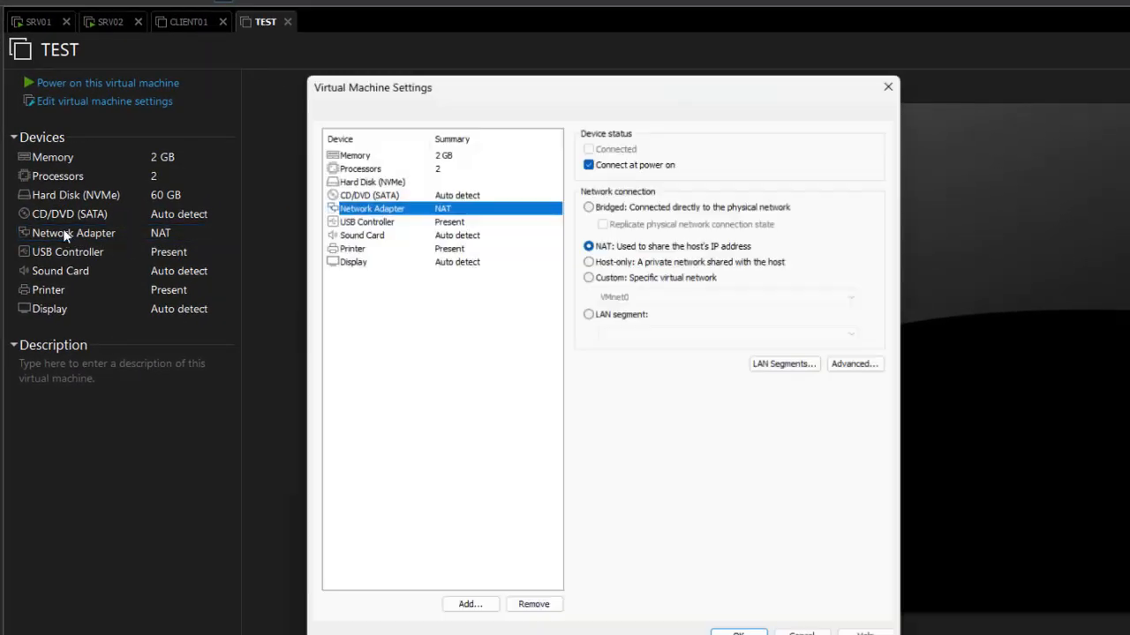
click(618, 277)
click(619, 297)
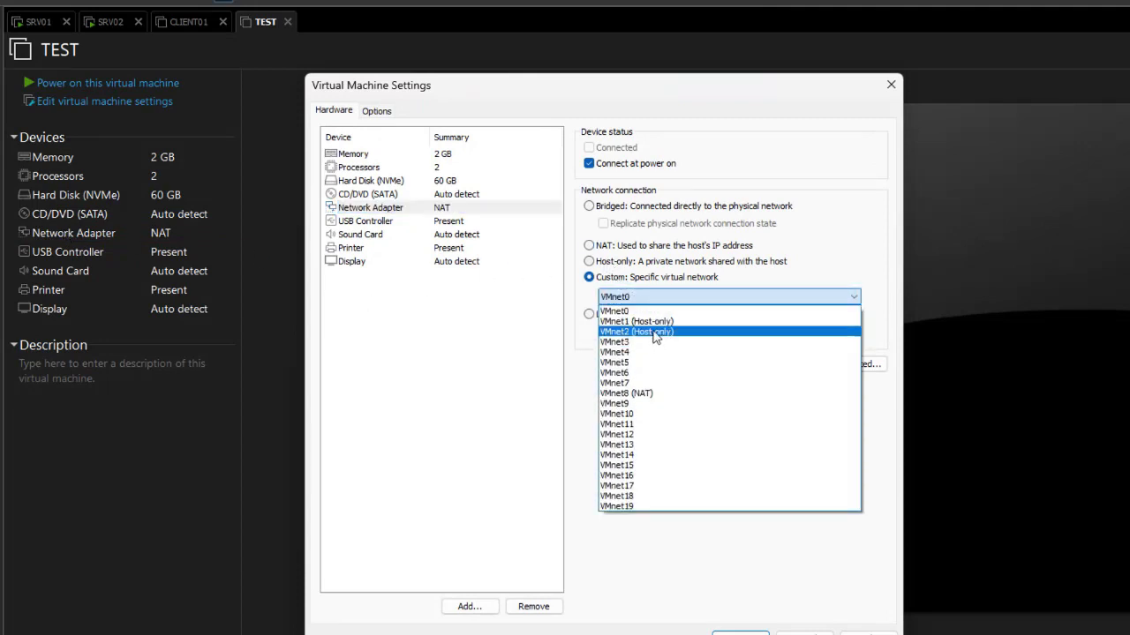
click(655, 334)
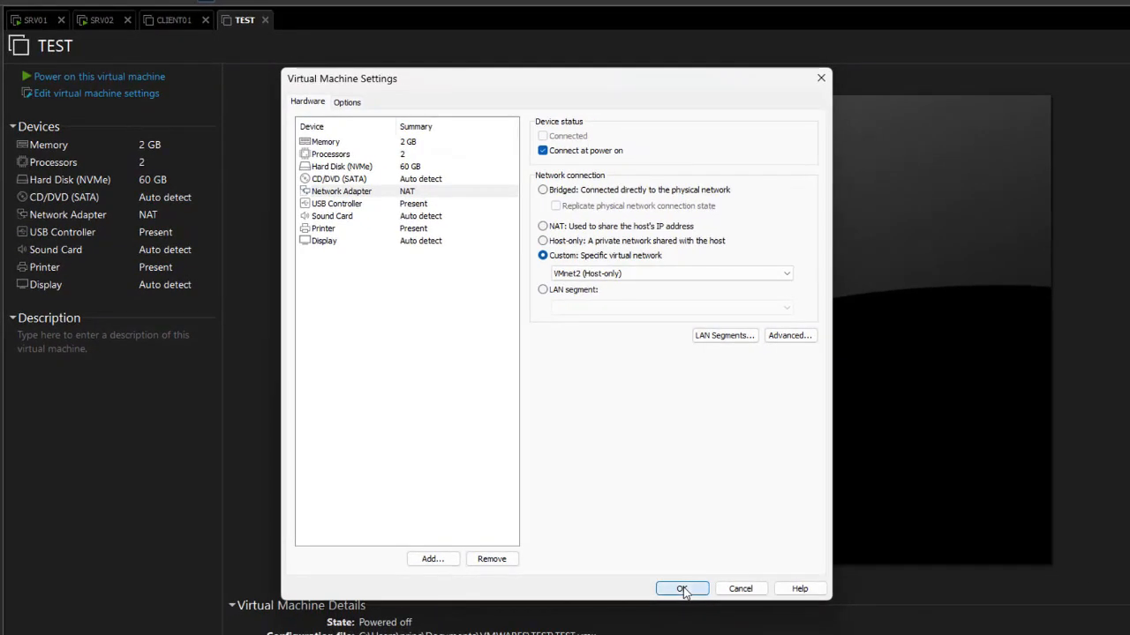
click(682, 589)
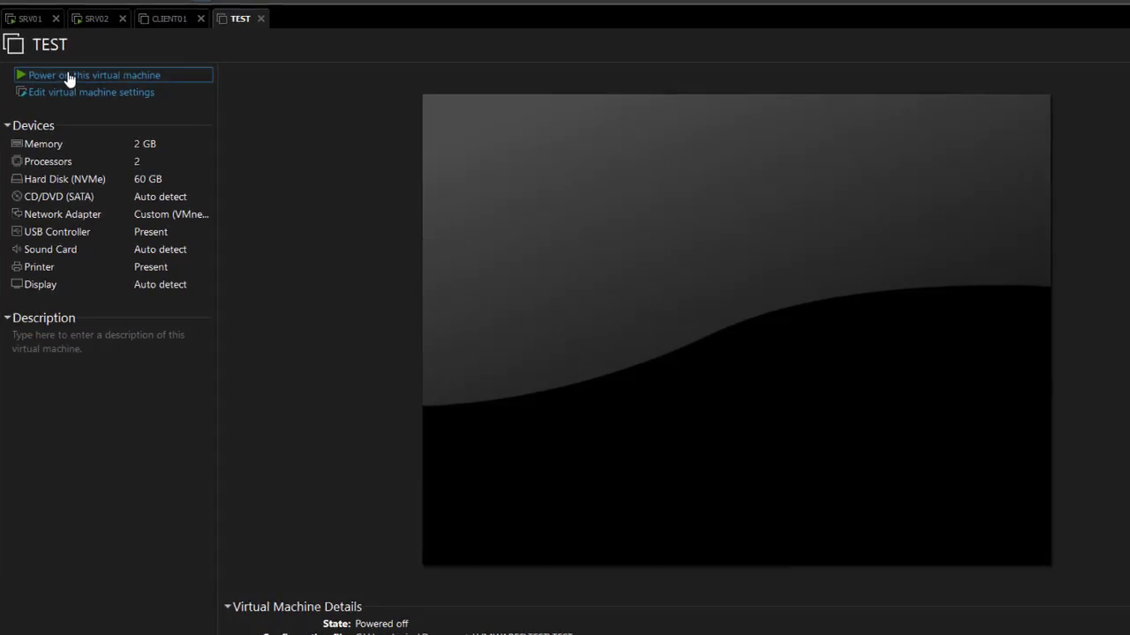
click(69, 78)
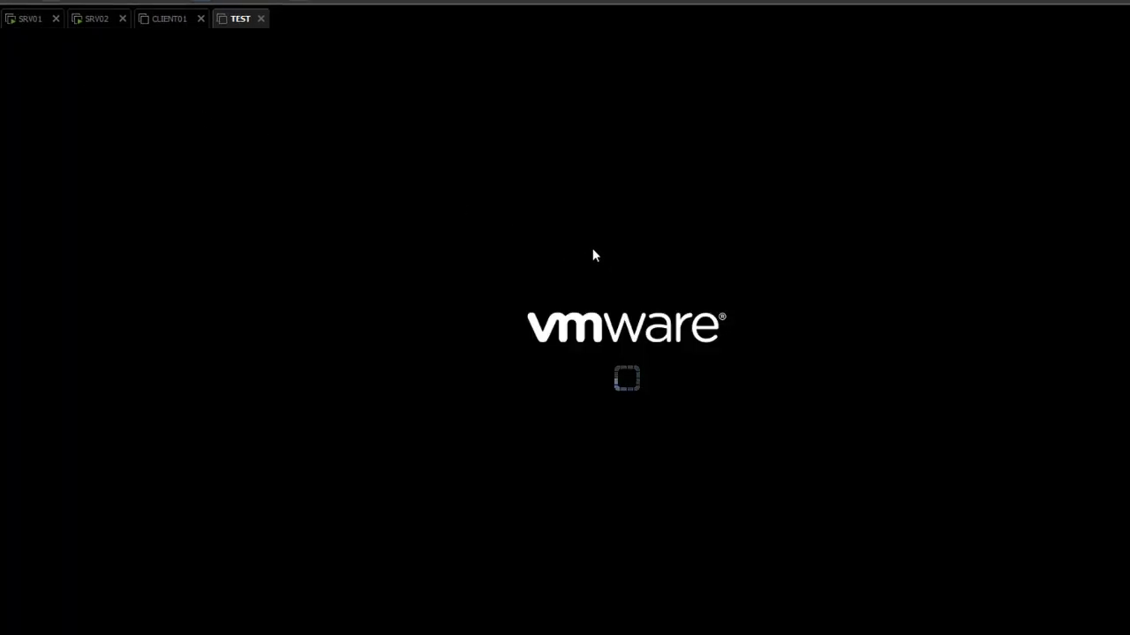
Network-boot TEST from SRV02 and select Microsoft Windows Setup (x64) in Boot Manager.
click(582, 375)
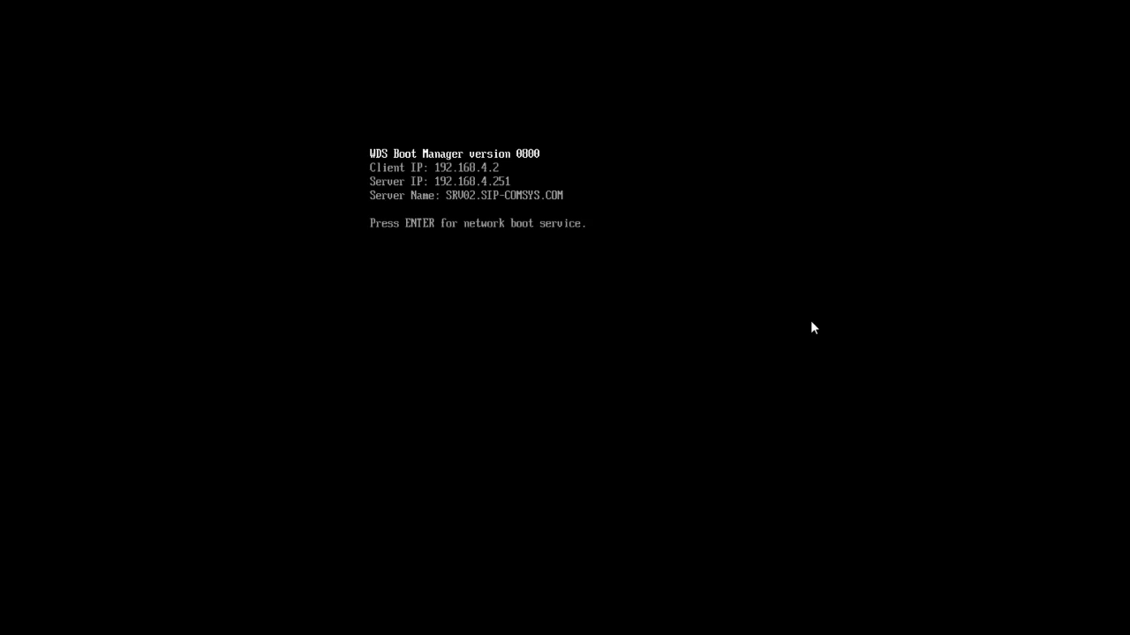
key(Return)
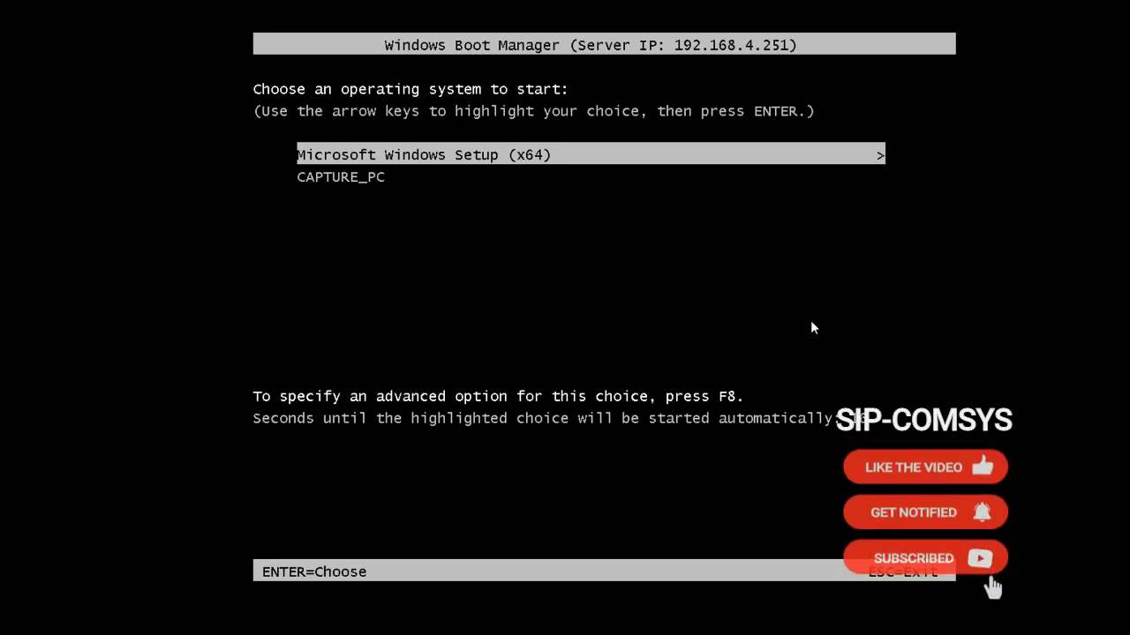
key(Down)
key(Up)
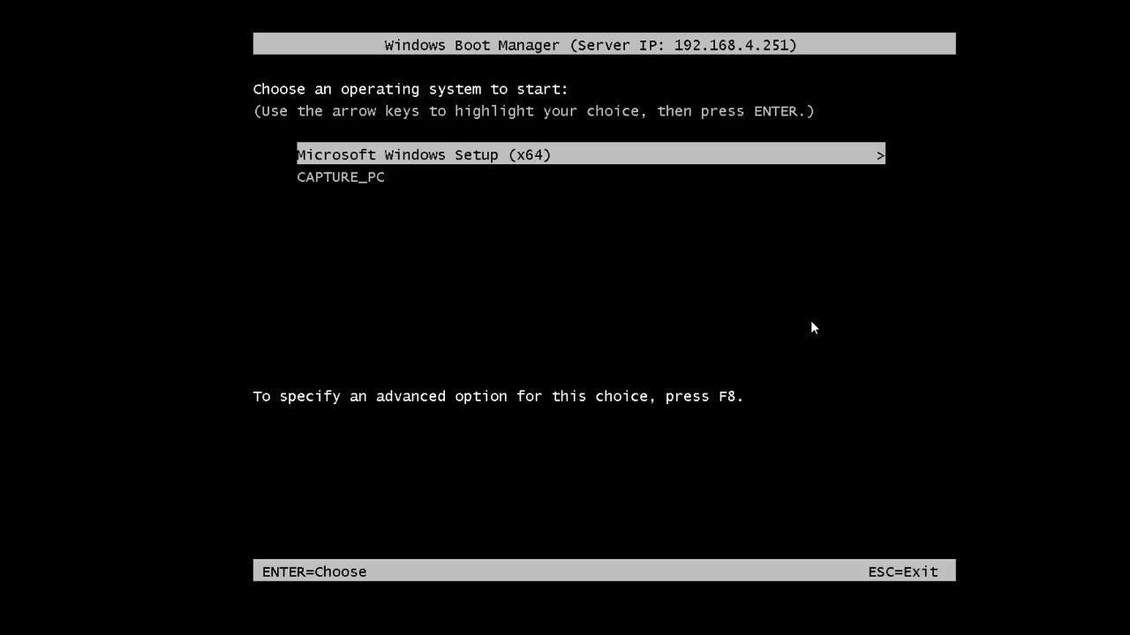
key(Return)
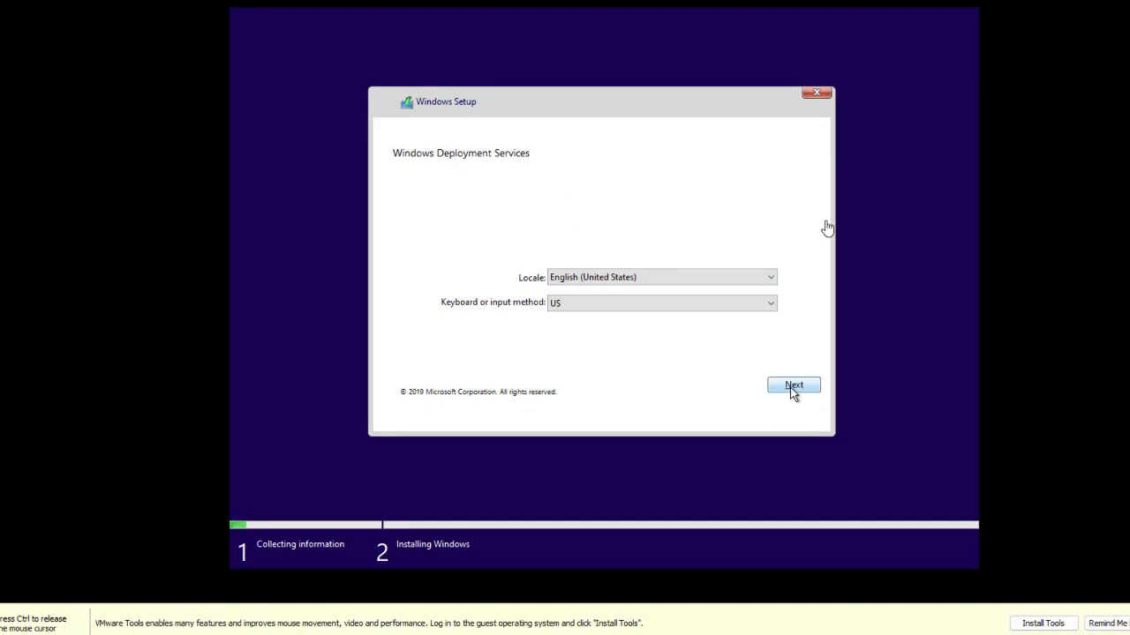
Accept the English (United States) locale and enter the domain administrator's user name and password for SRV02.
click(791, 388)
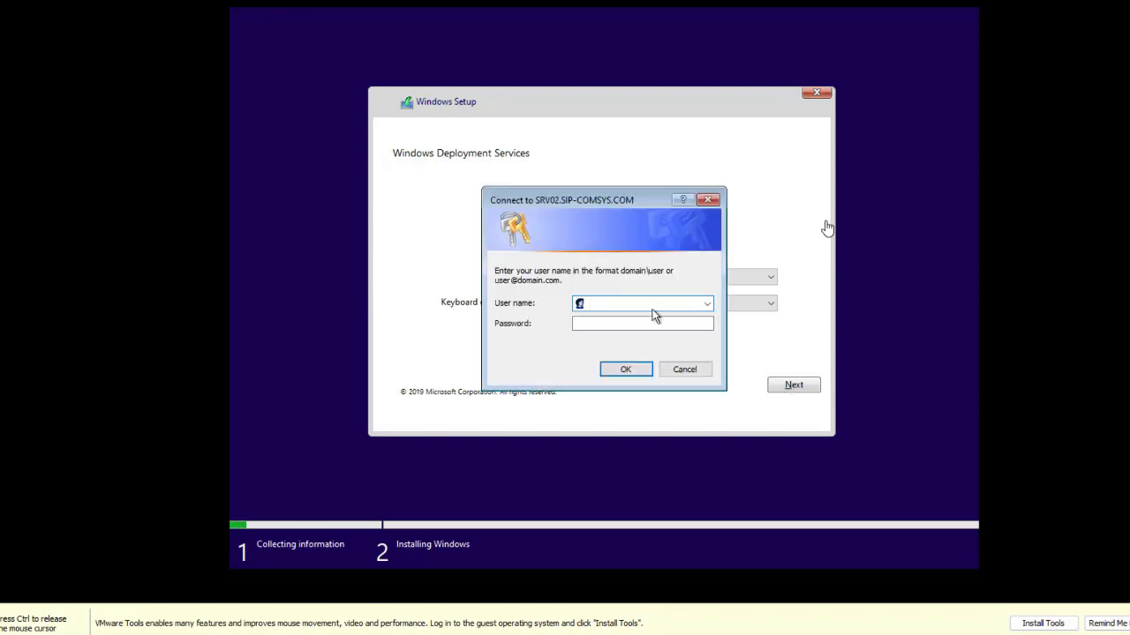
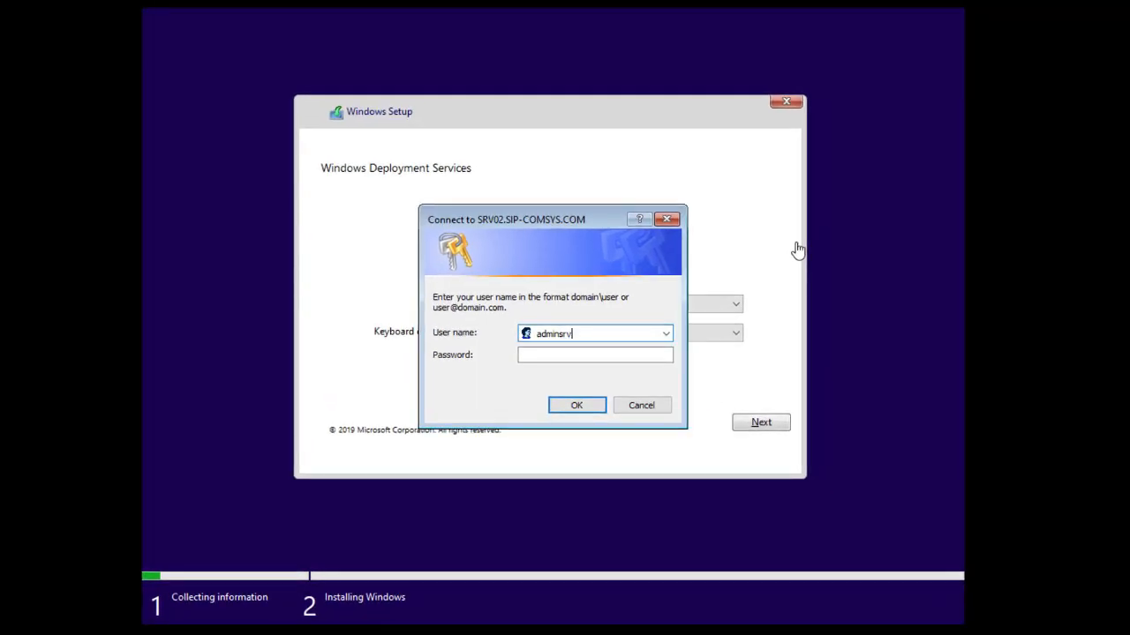
key(Tab)
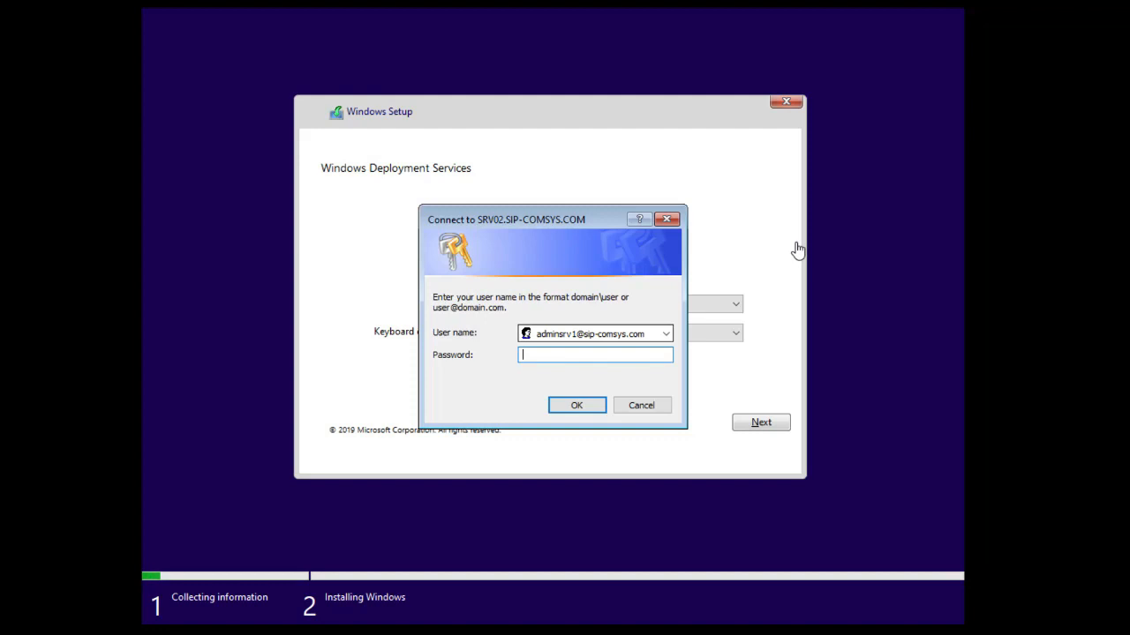
text(••••••••••)
click(578, 410)
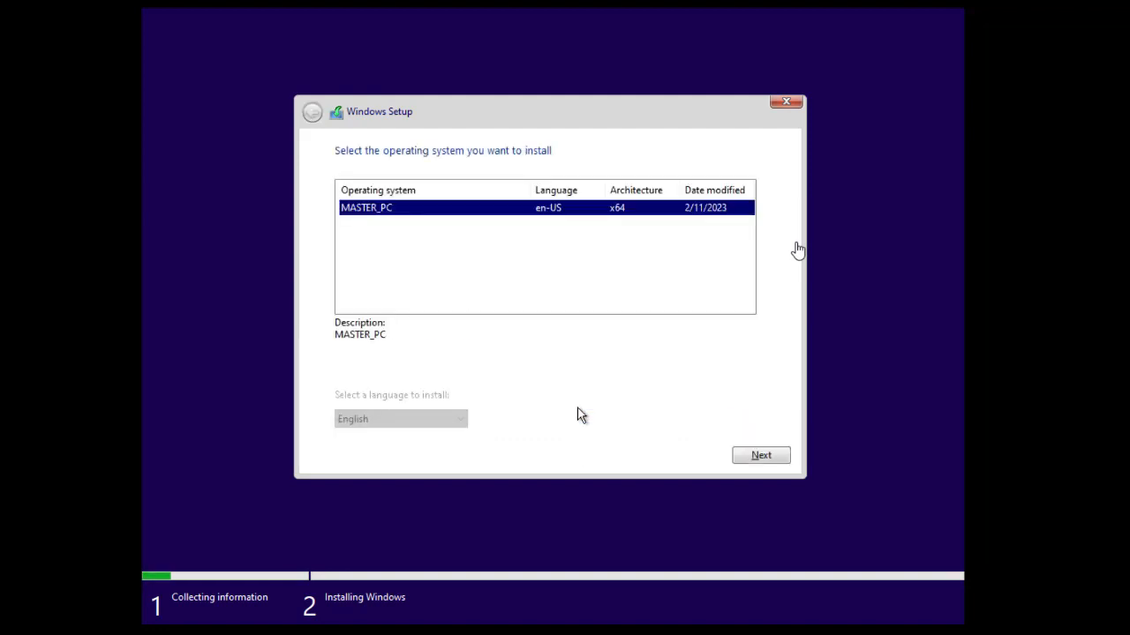
Choose the MASTER_PC image as the operating system to install.
click(486, 298)
click(394, 215)
click(755, 458)
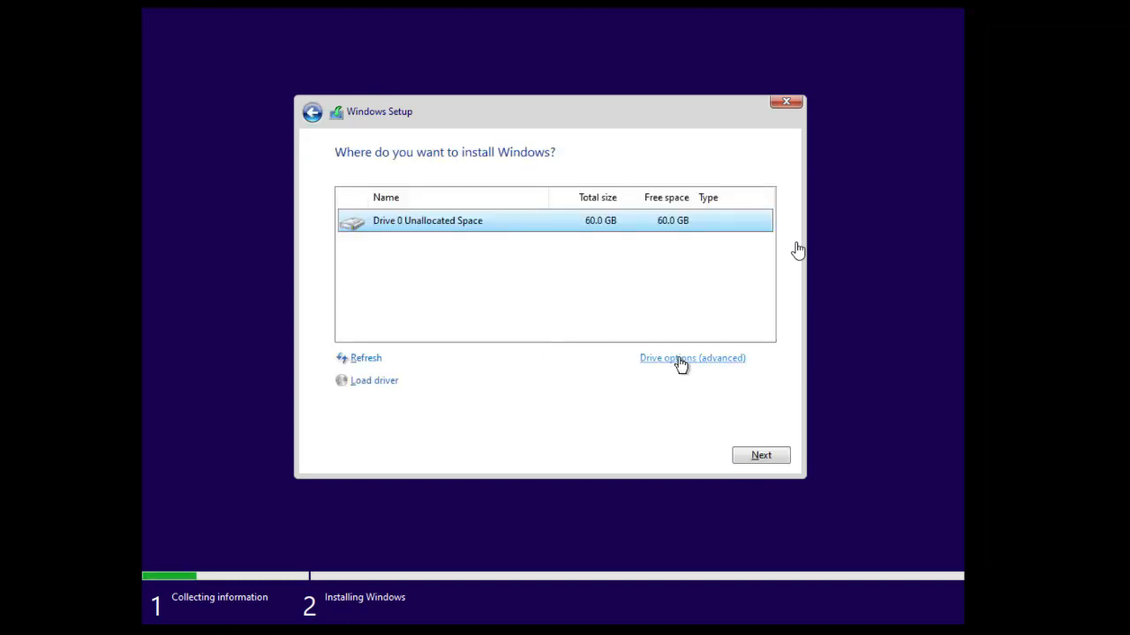
Install onto Drive 0's 60 GB unallocated space without creating a new partition.
click(687, 362)
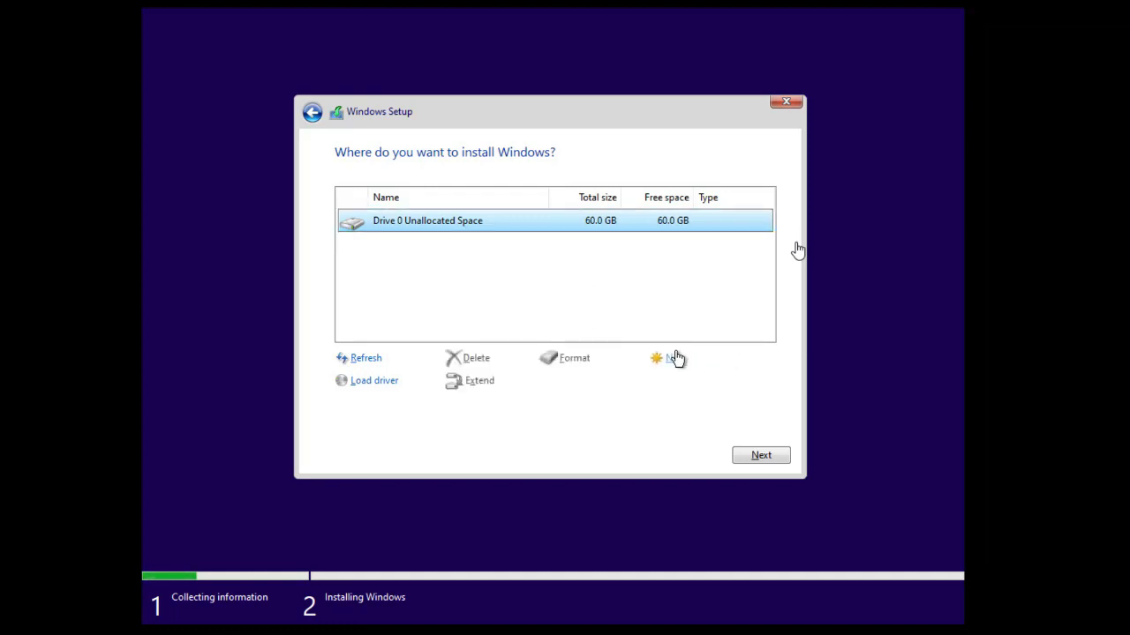
click(675, 359)
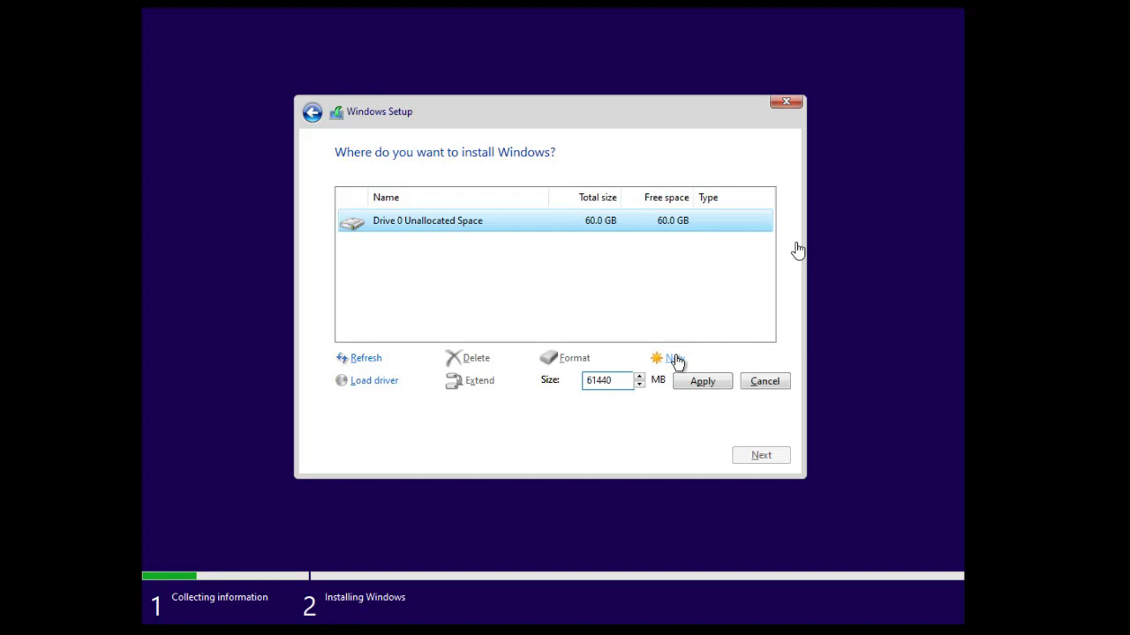
click(761, 383)
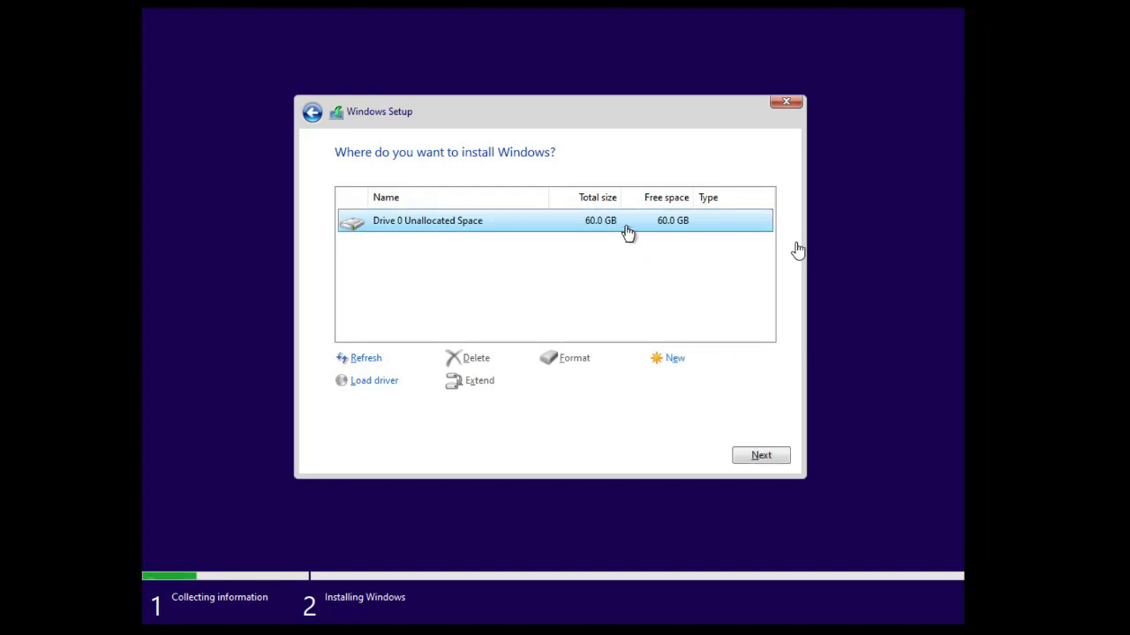
click(758, 456)
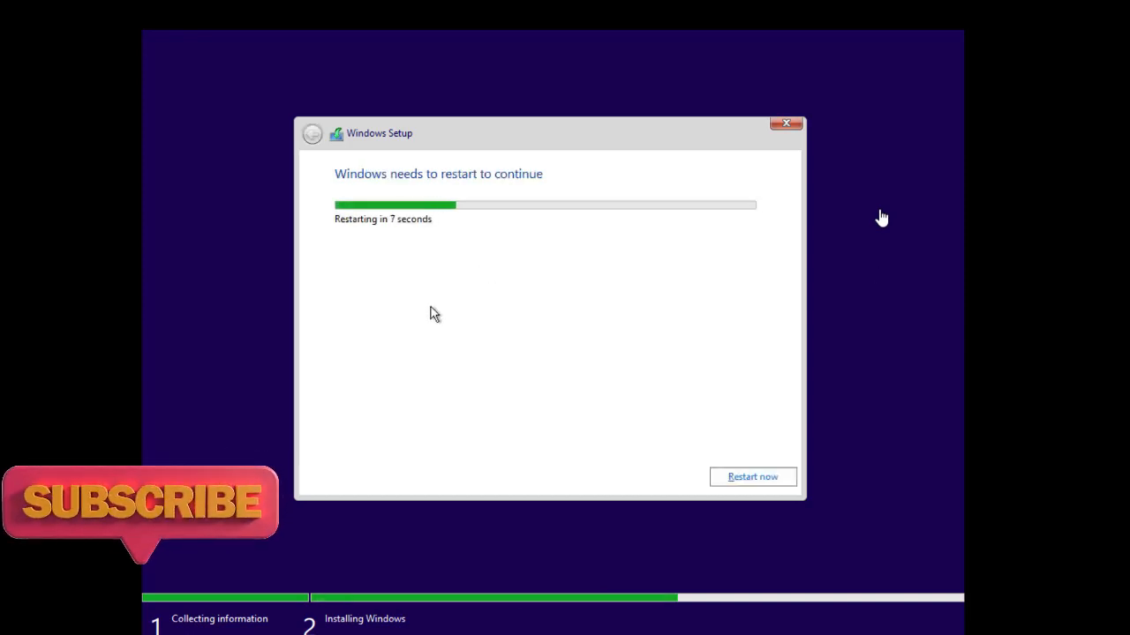
Restart the TEST machine immediately once the image files are applied.
click(746, 484)
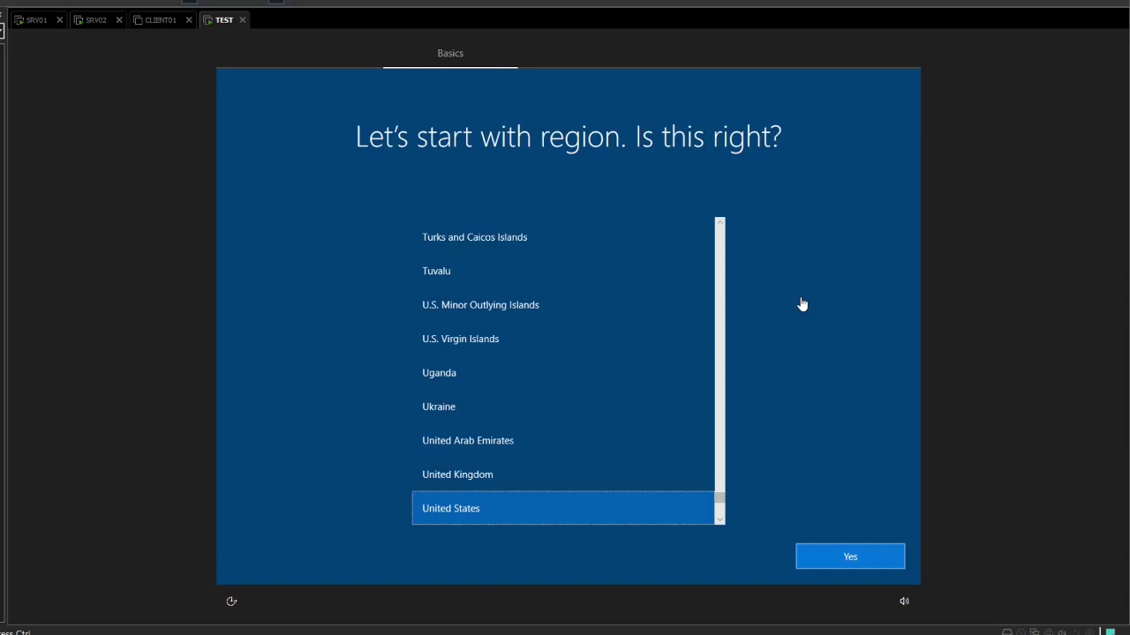
Confirm United States region and US keyboard, skip a second layout and network, and accept the license.
key(Return)
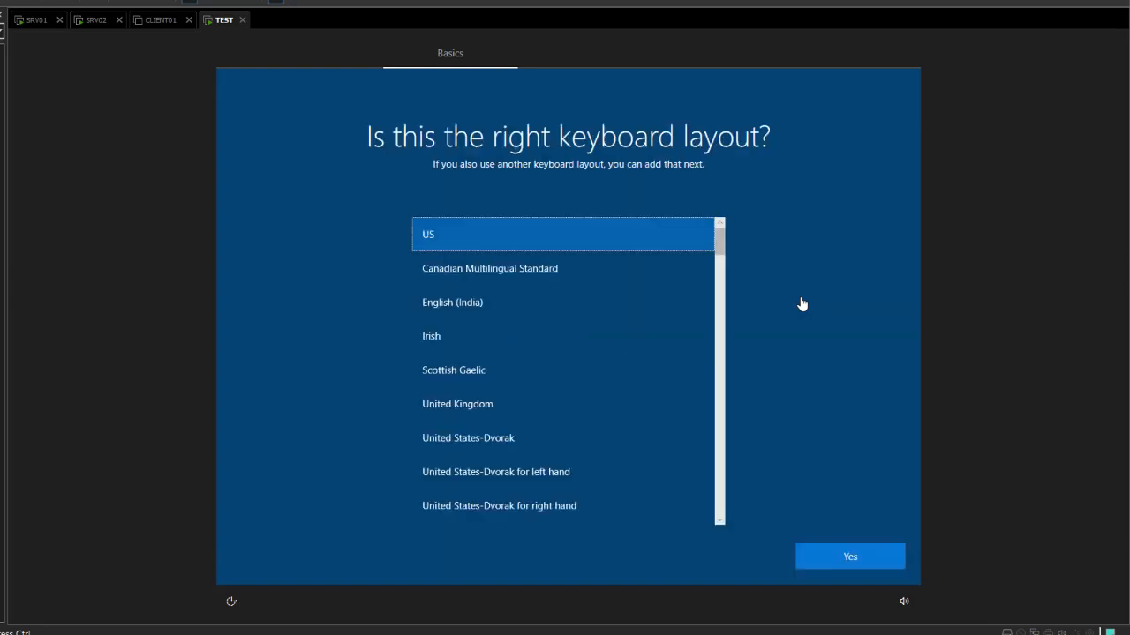
key(Return)
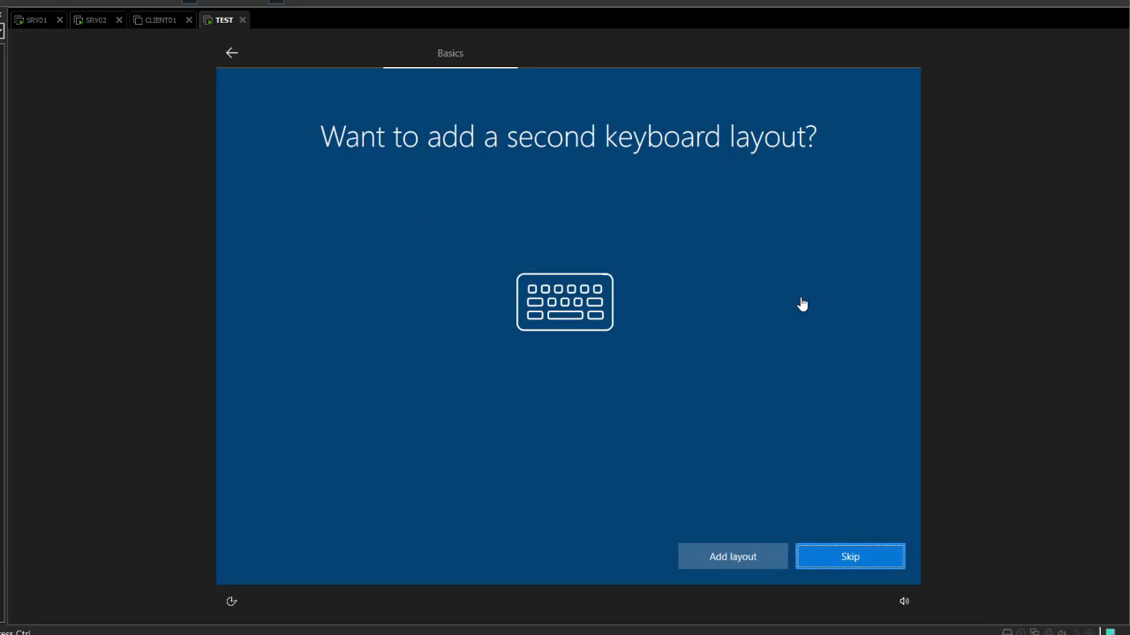
key(Return)
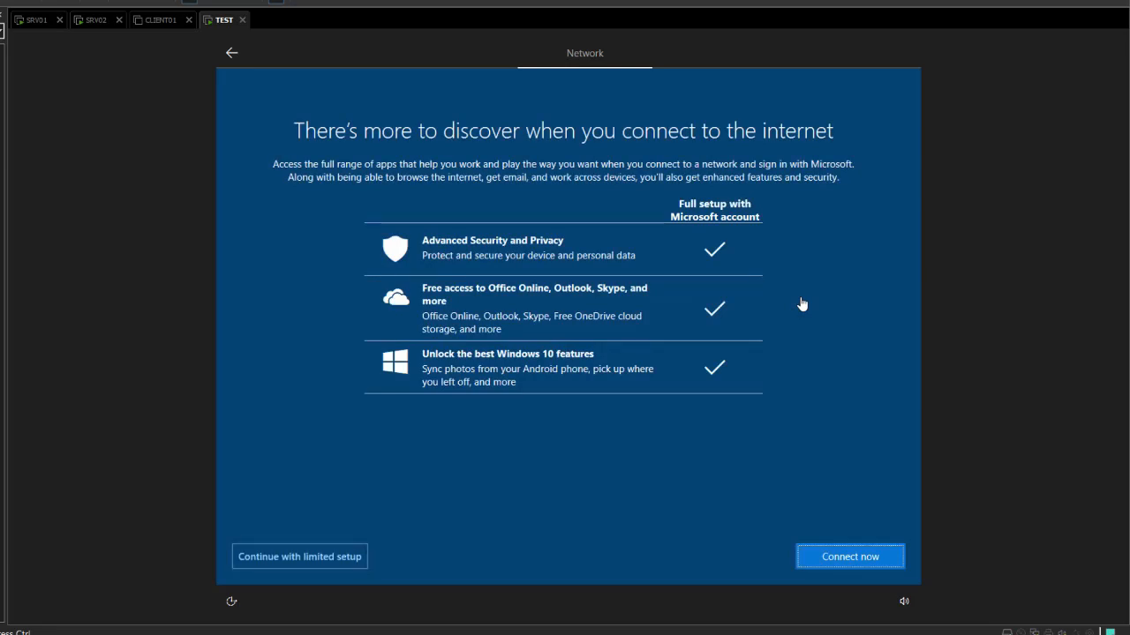
key(Return)
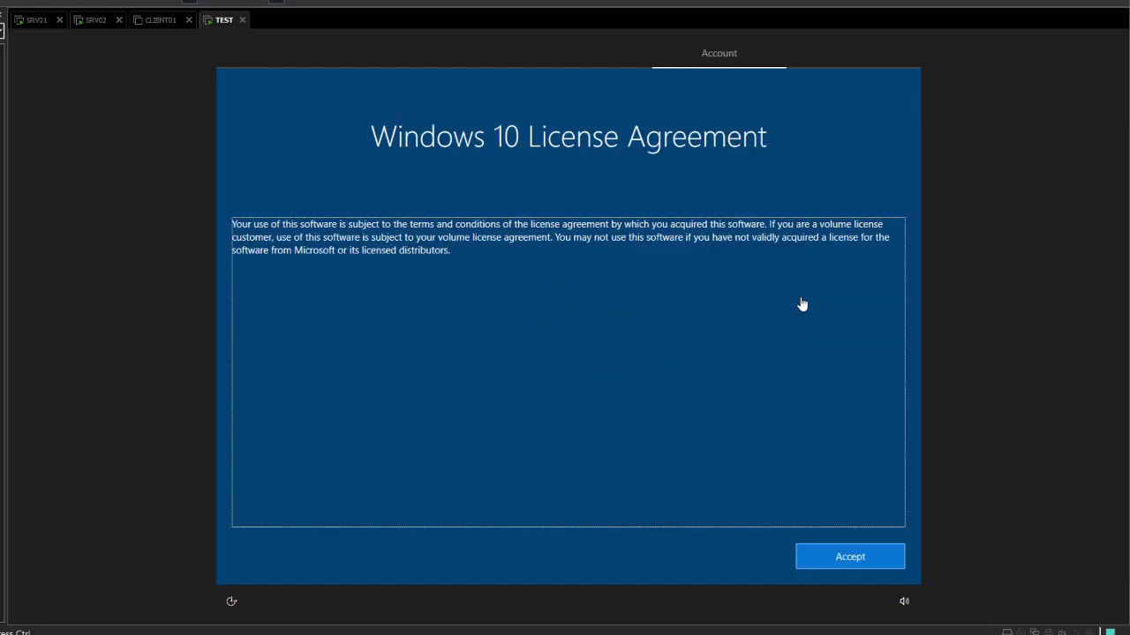
key(Return)
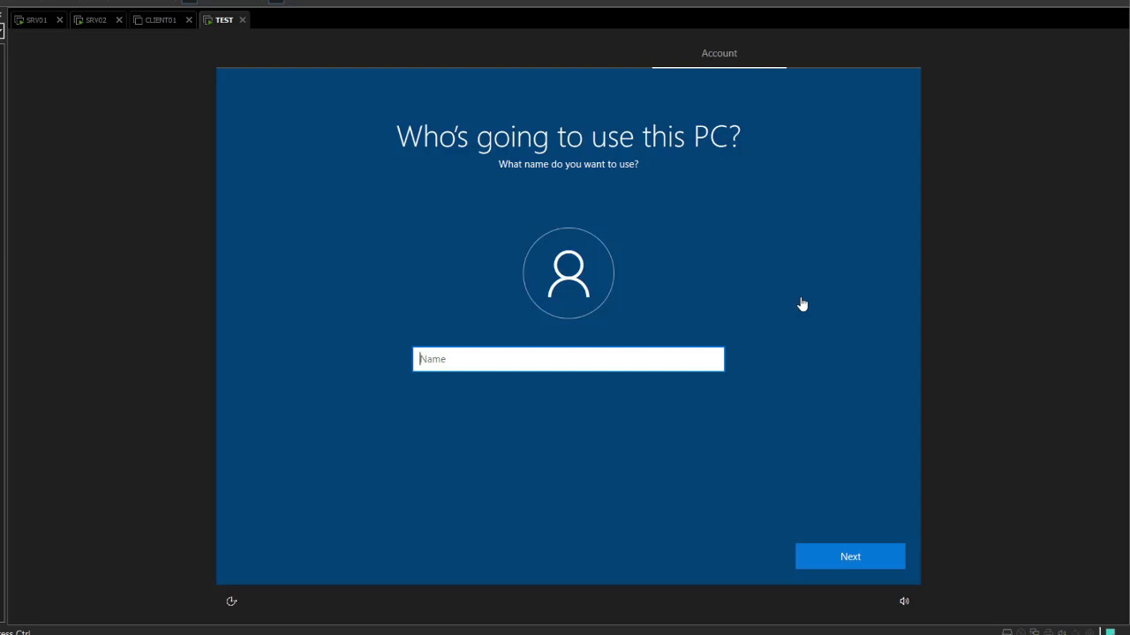
Create the local account USER with a blank password.
text(USER)
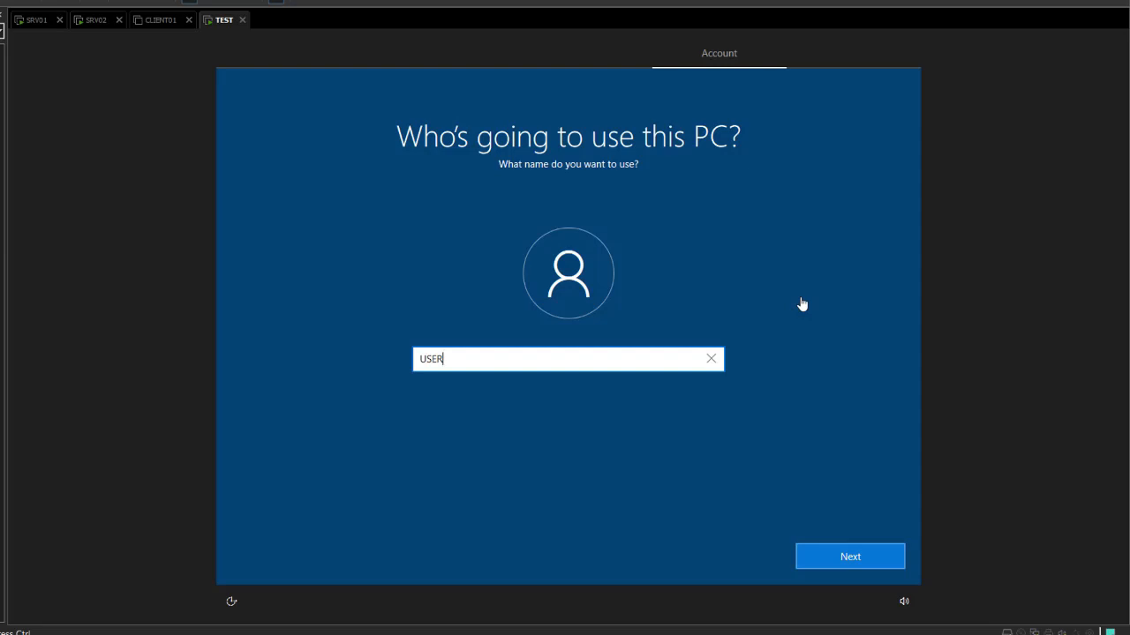
key(Return)
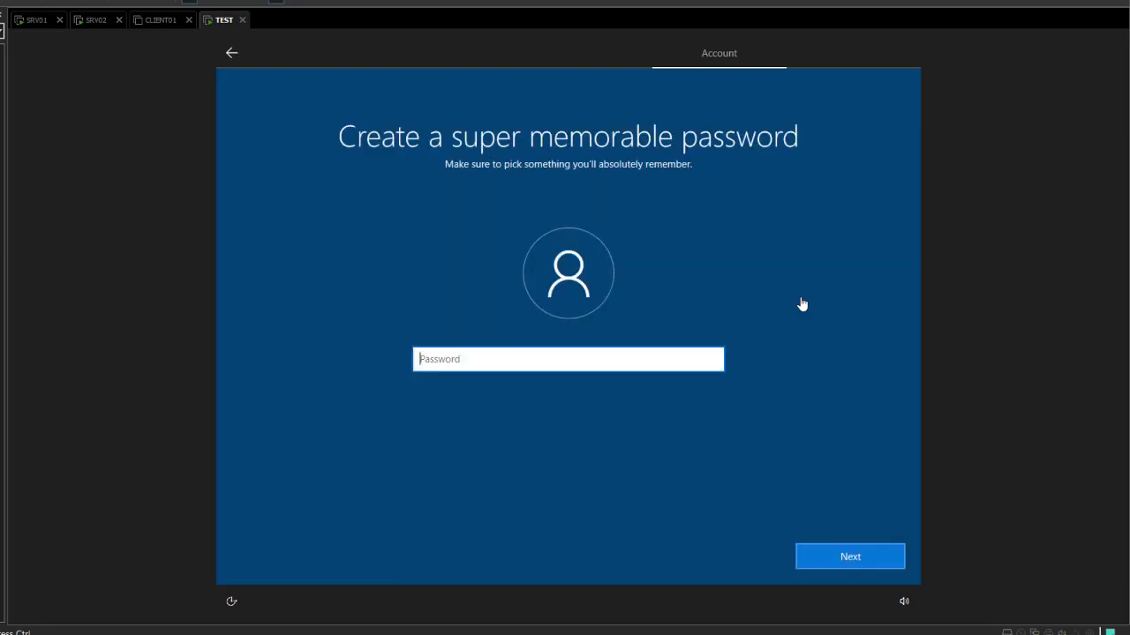
key(Return)
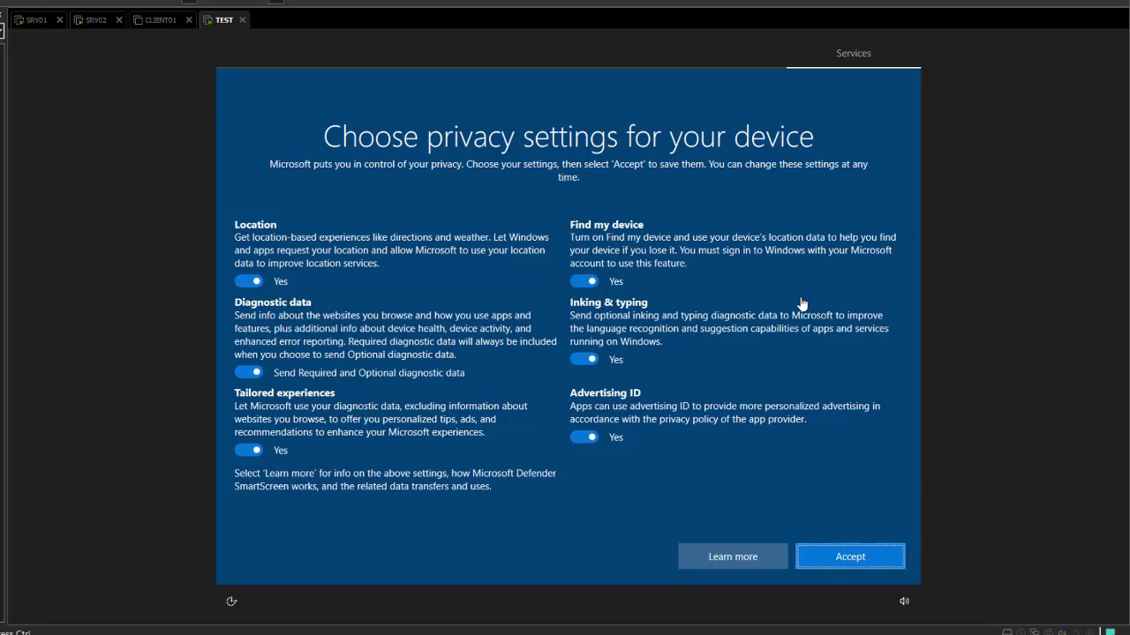
Accept the default privacy and Cortana settings, then choose Maybe later on the Edge popup.
key(Return)
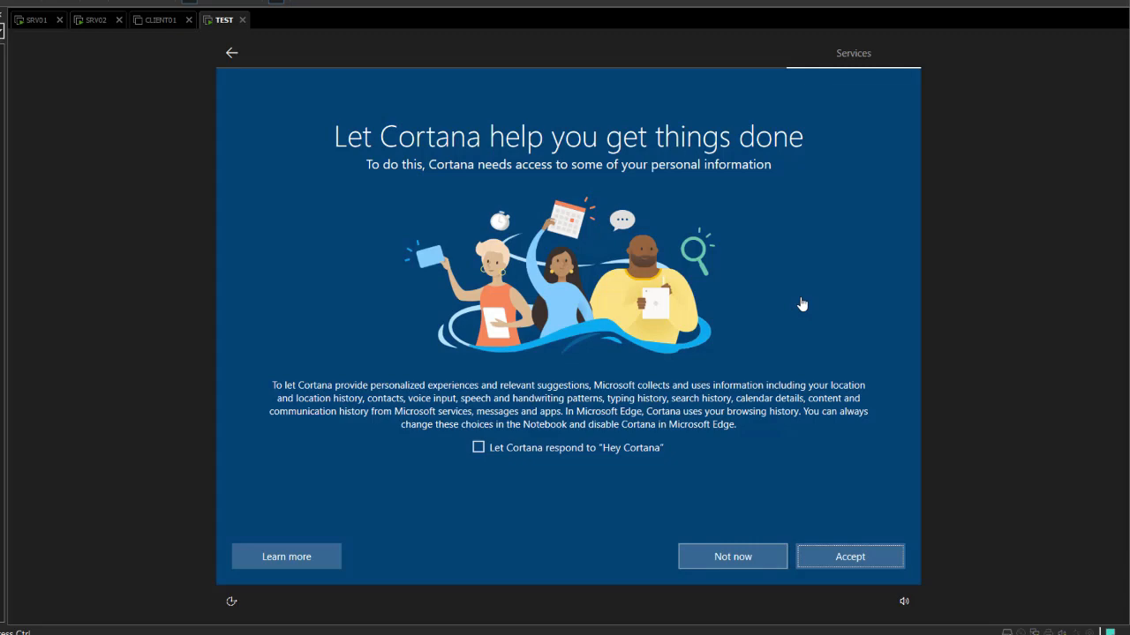
key(Return)
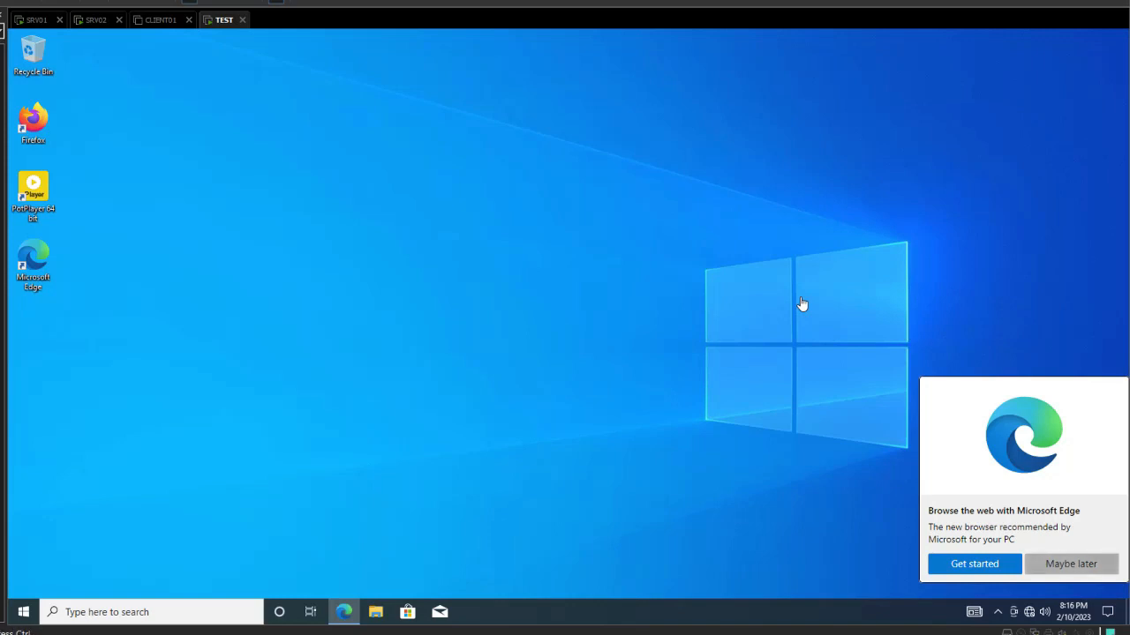
click(1071, 564)
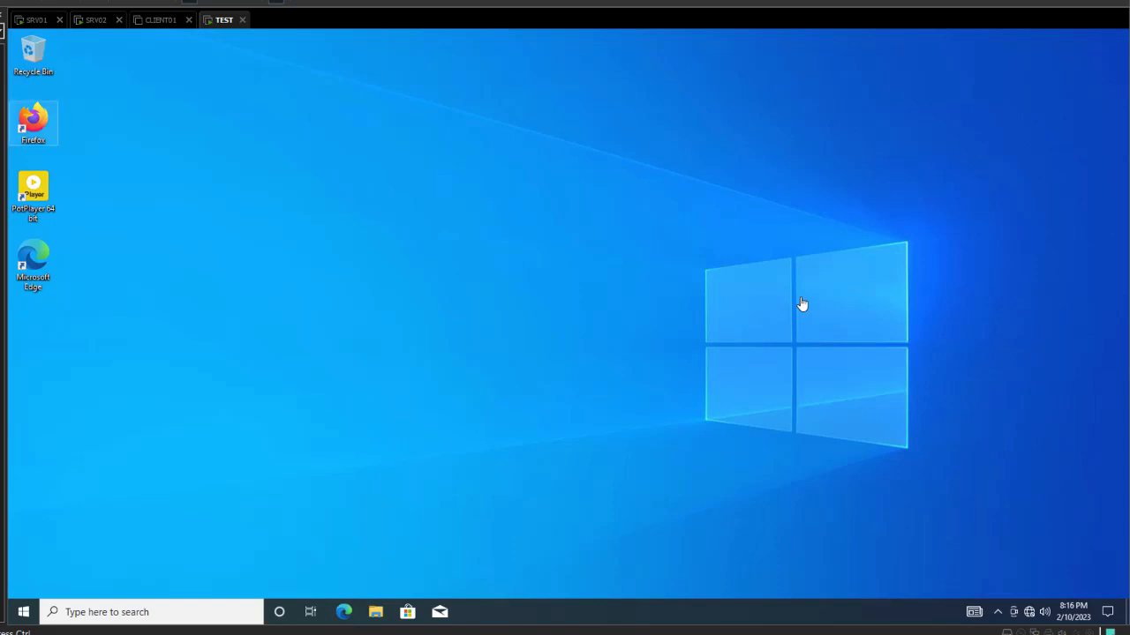